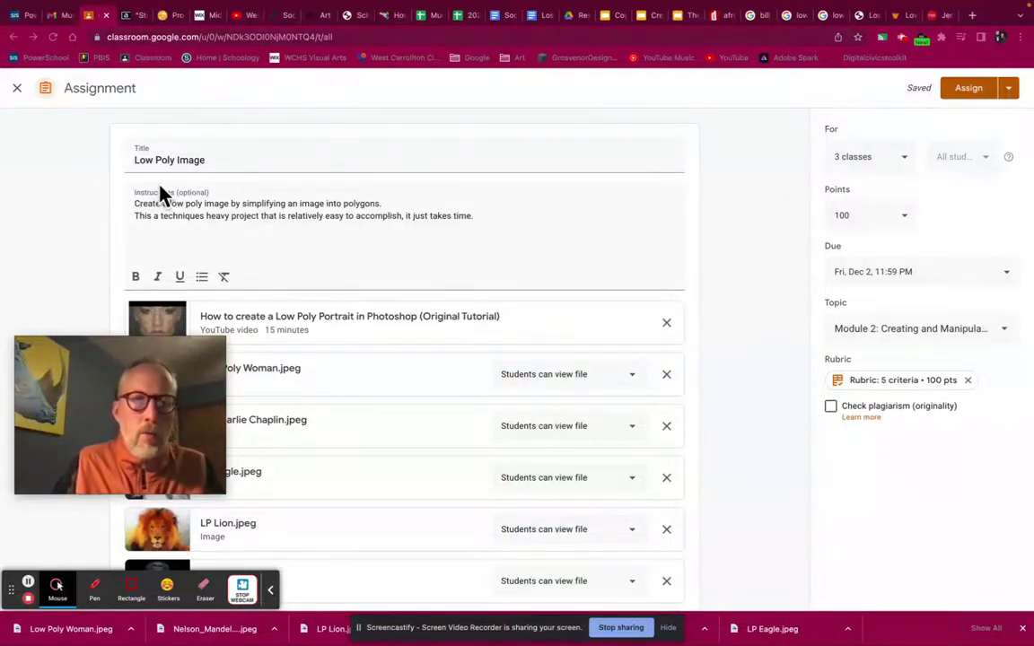
# Step: Browse the low poly example images, from Low Poly Woman through the Nelson Mandela example
pyautogui.scroll(-3, 499, 202)
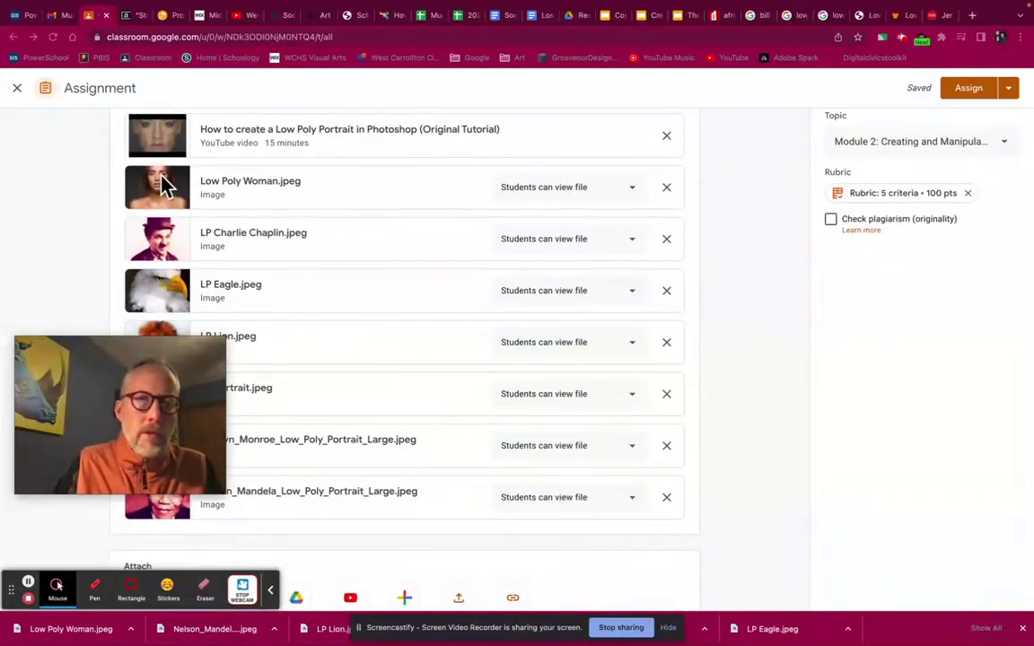
pyautogui.click(158, 188)
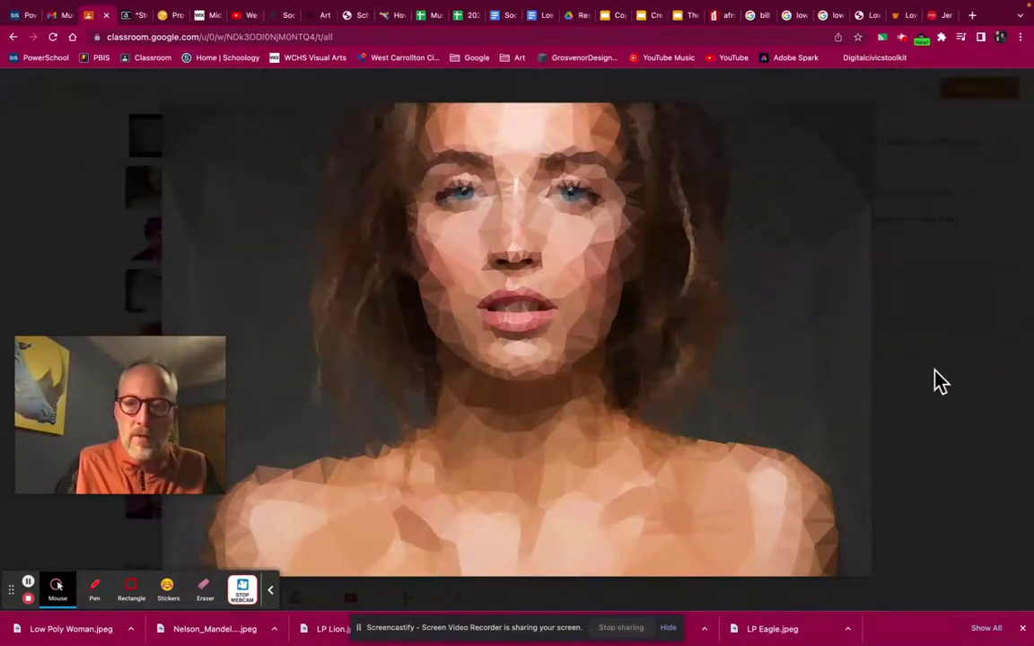
pyautogui.click(1012, 345)
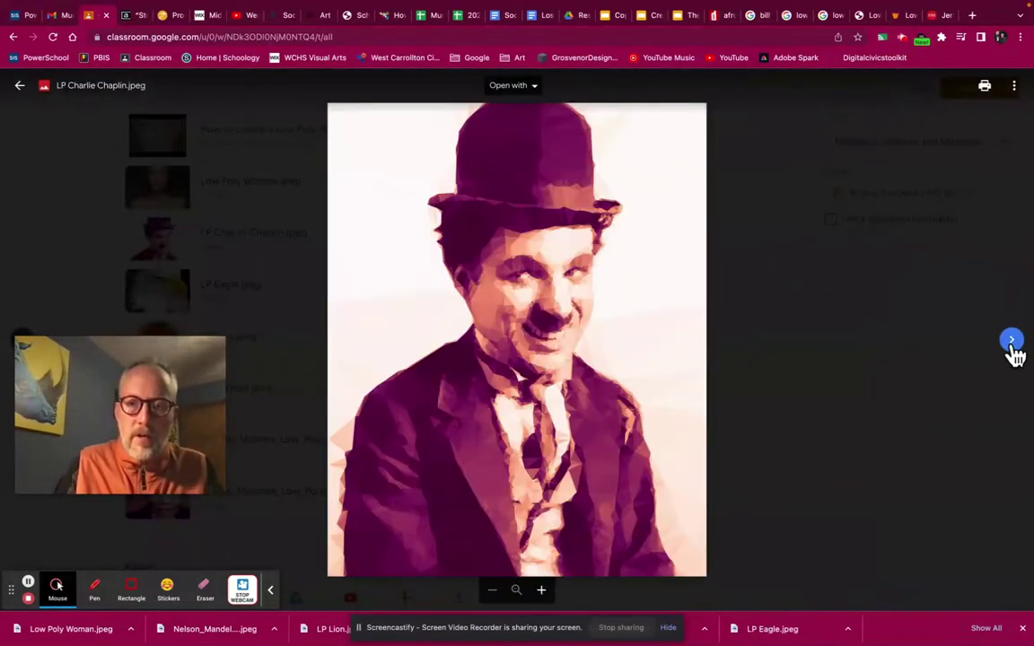
pyautogui.click(1012, 346)
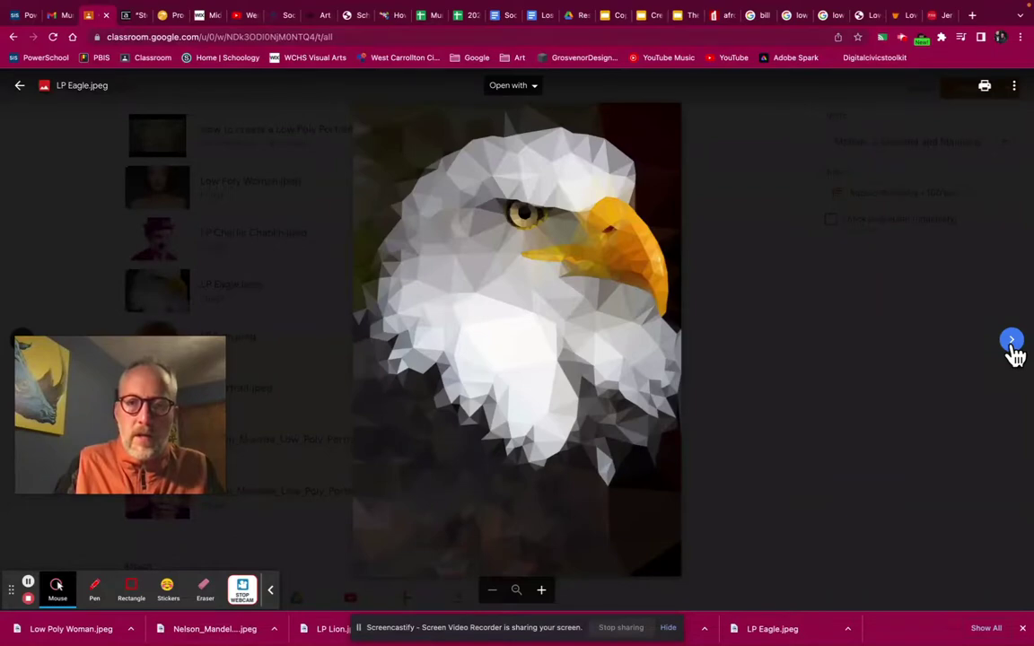
pyautogui.click(1012, 345)
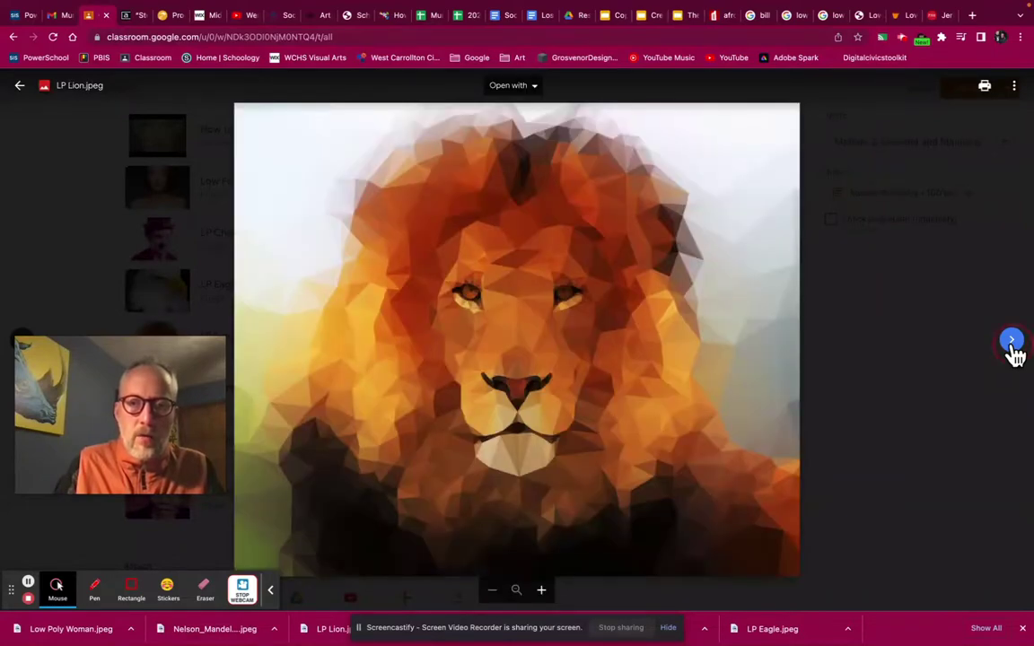
pyautogui.click(1011, 345)
pyautogui.click(1012, 346)
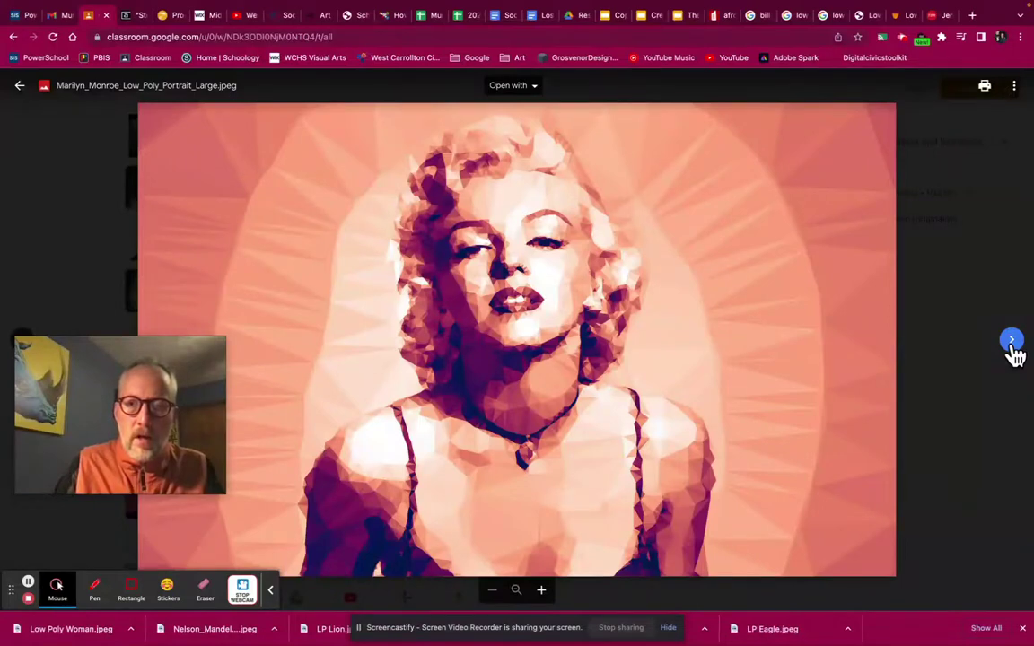
pyautogui.click(1011, 346)
pyautogui.click(938, 318)
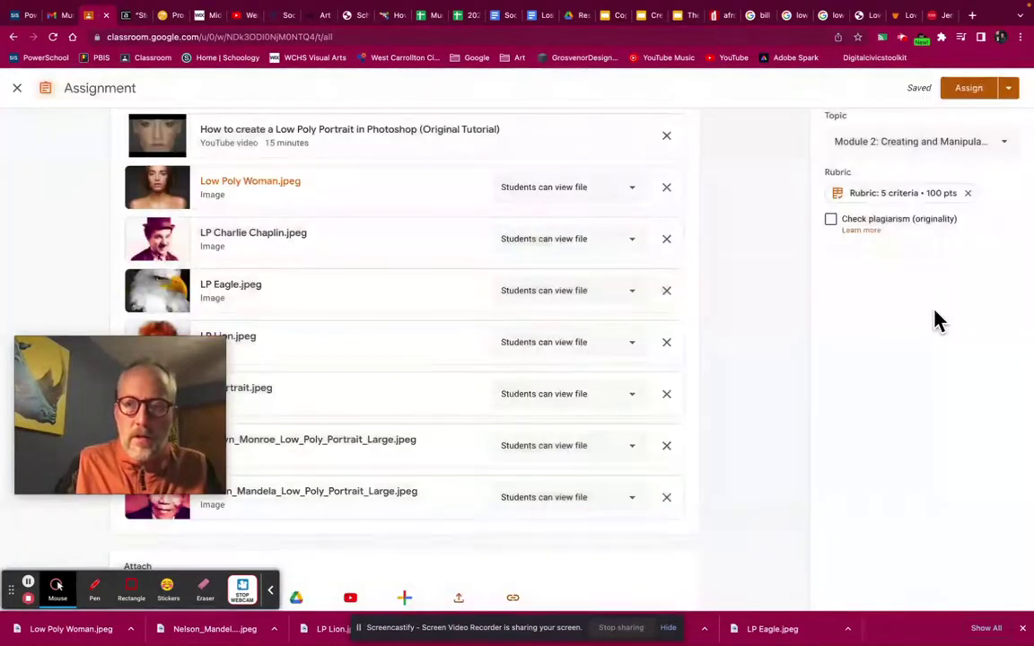
pyautogui.scroll(1, 579, 258)
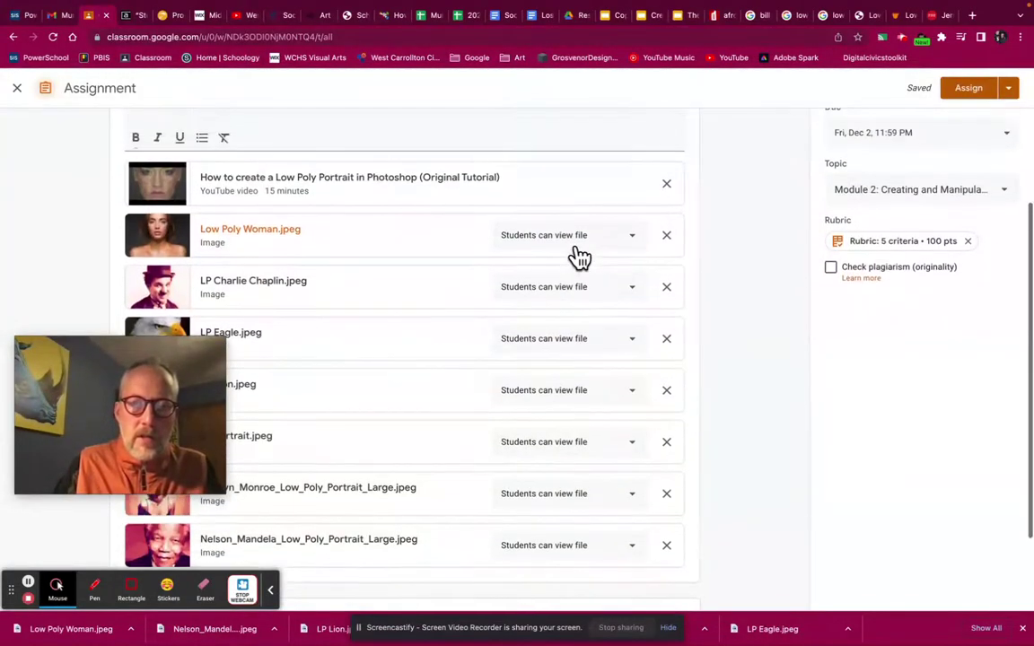
pyautogui.scroll(-1, 579, 258)
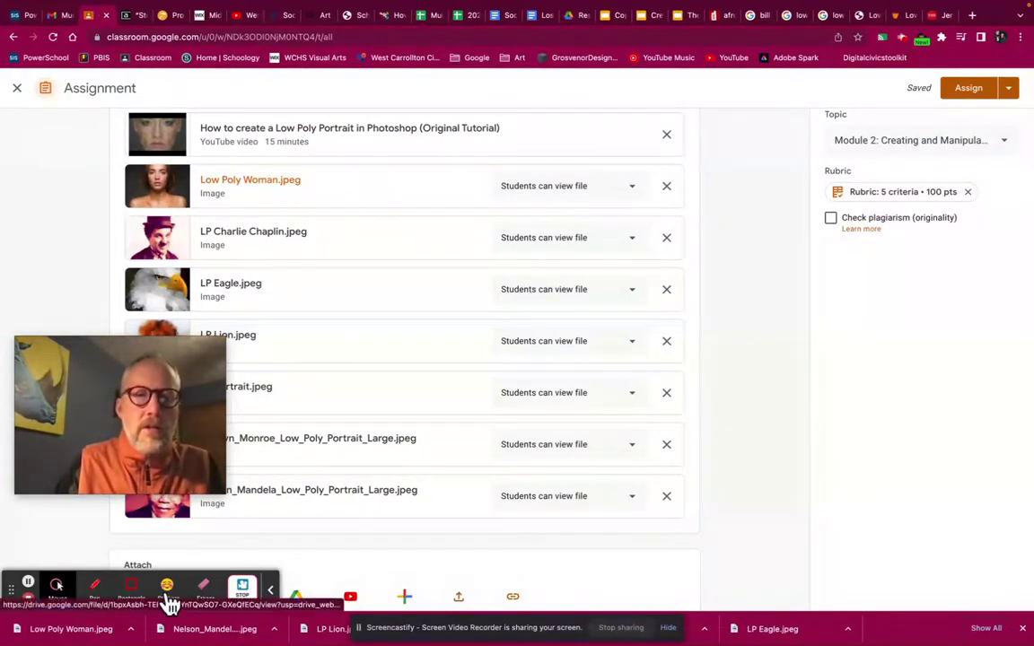
# Step: Return to Photoshop and close the Low Poly bill document without saving
pyautogui.moveTo(269, 639)
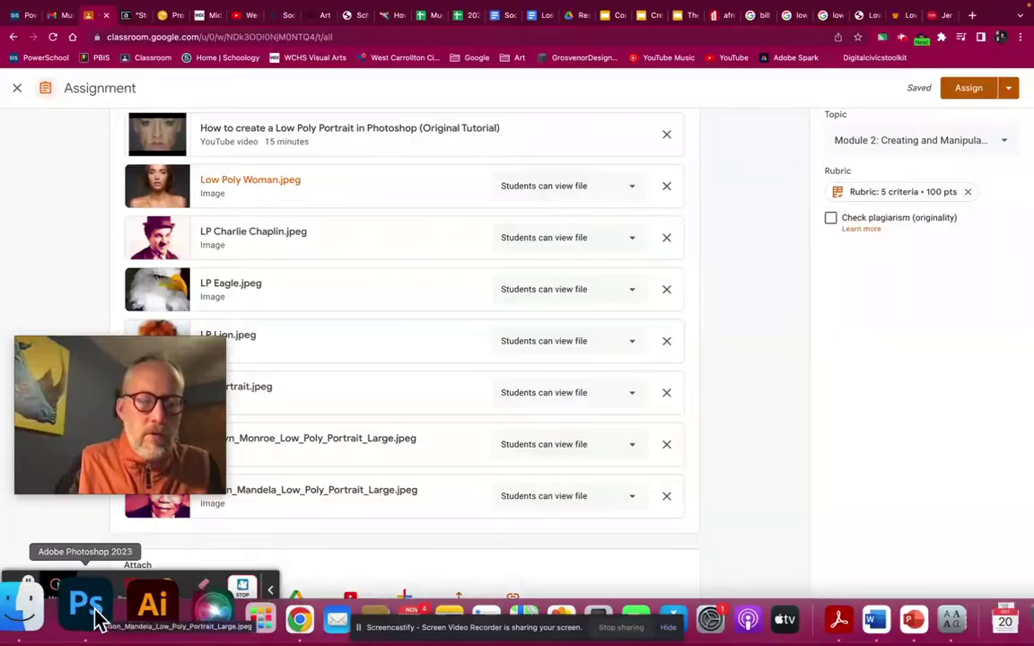
pyautogui.click(88, 619)
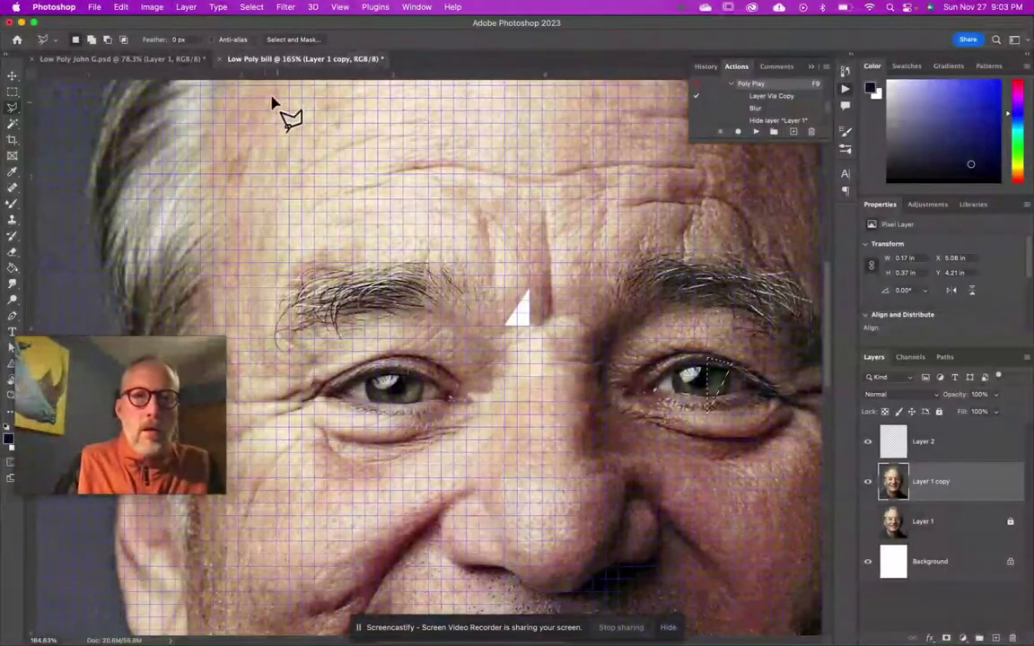
pyautogui.click(220, 59)
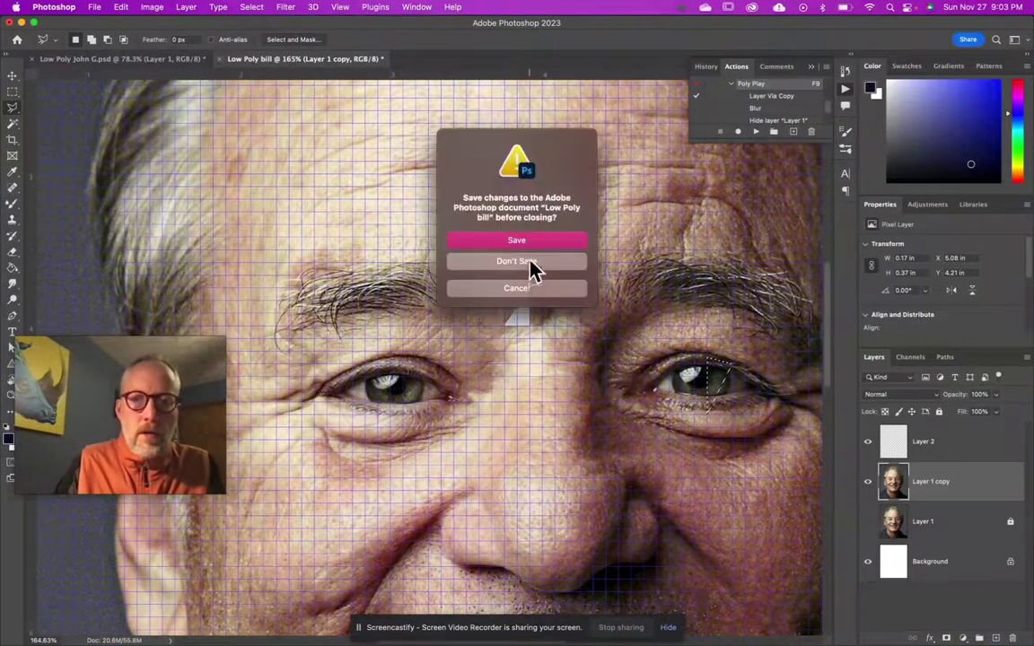
pyautogui.click(519, 263)
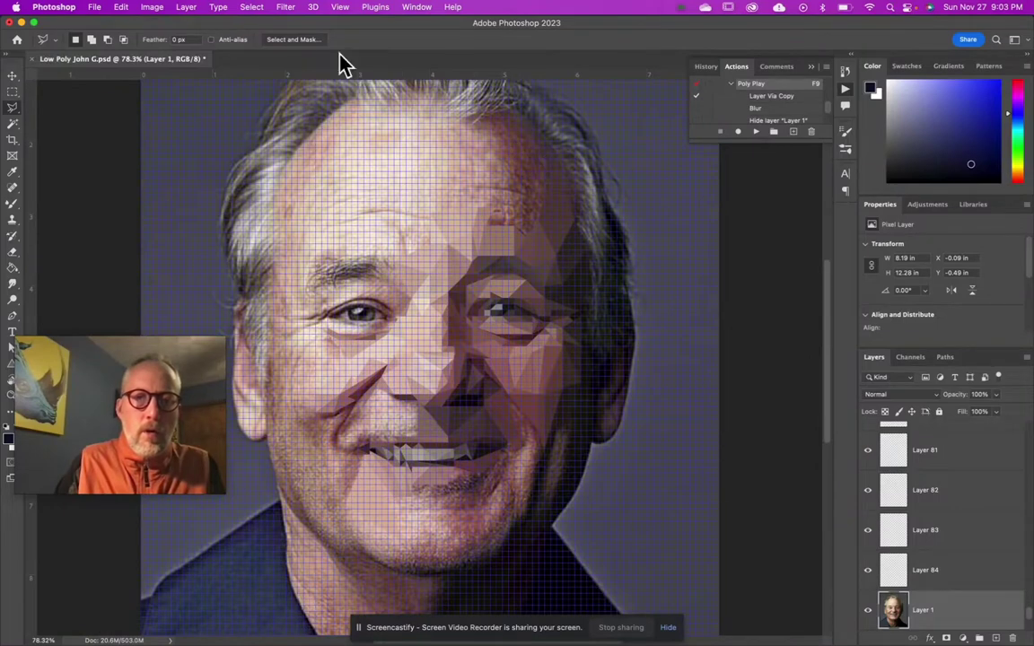
pyautogui.click(341, 7)
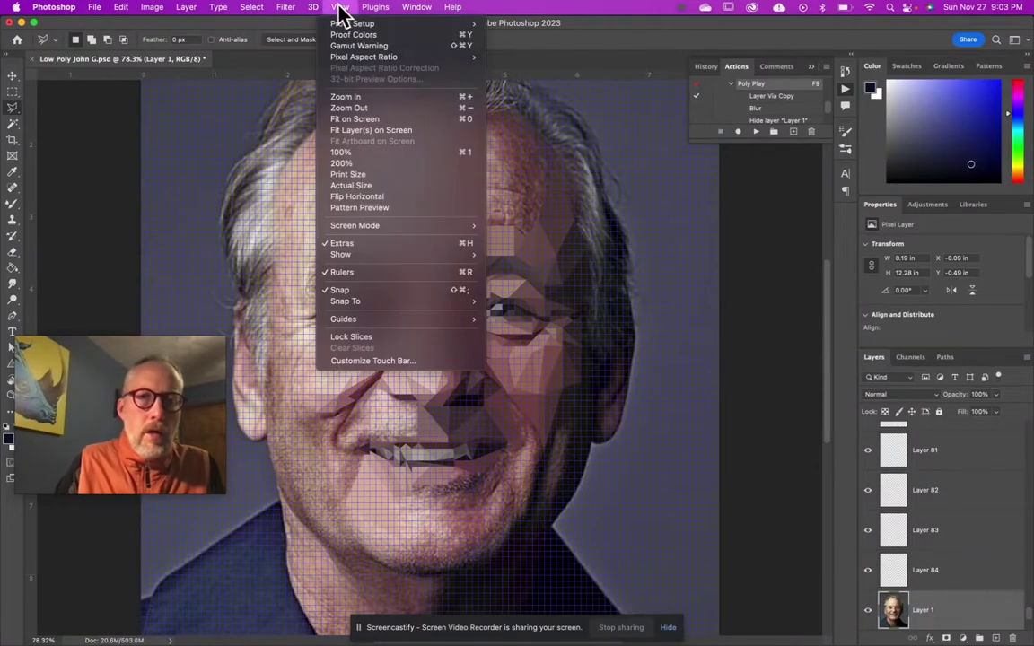
pyautogui.moveTo(410, 258)
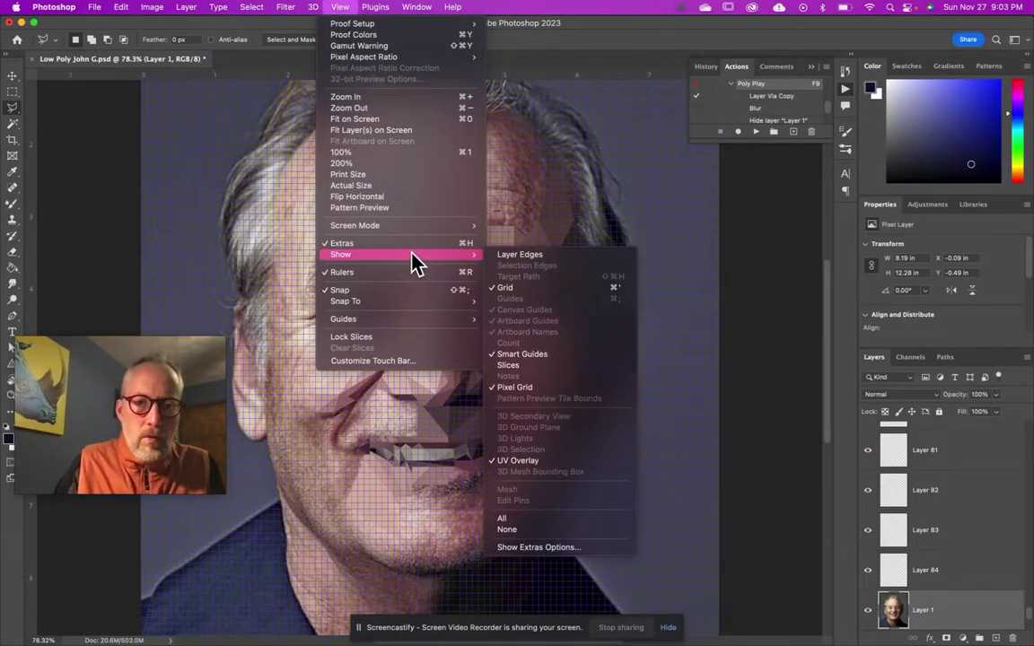
pyautogui.click(519, 287)
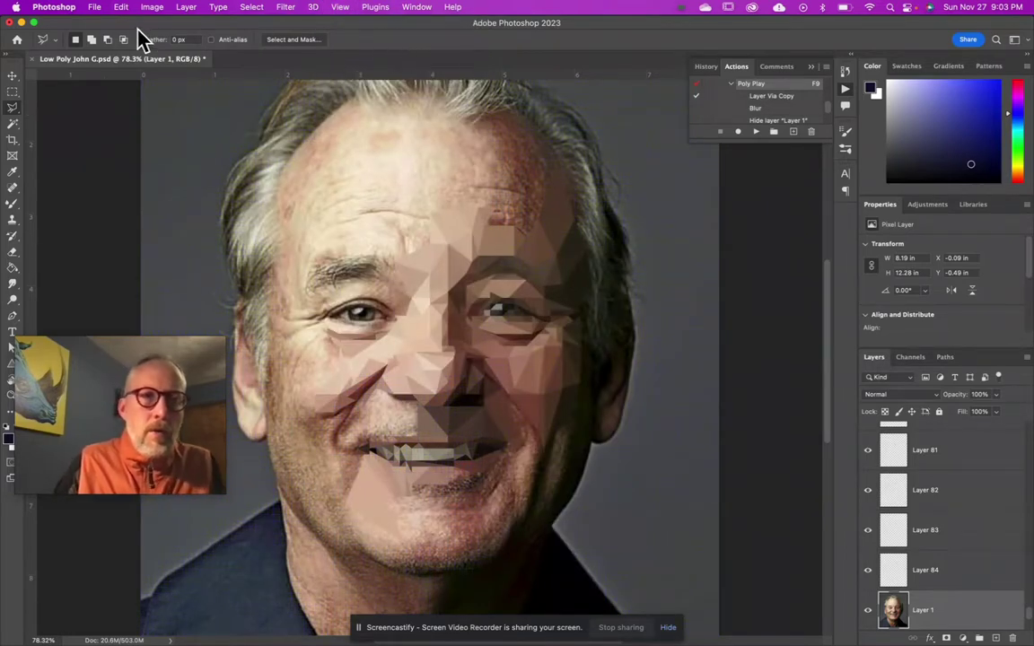
pyautogui.click(93, 11)
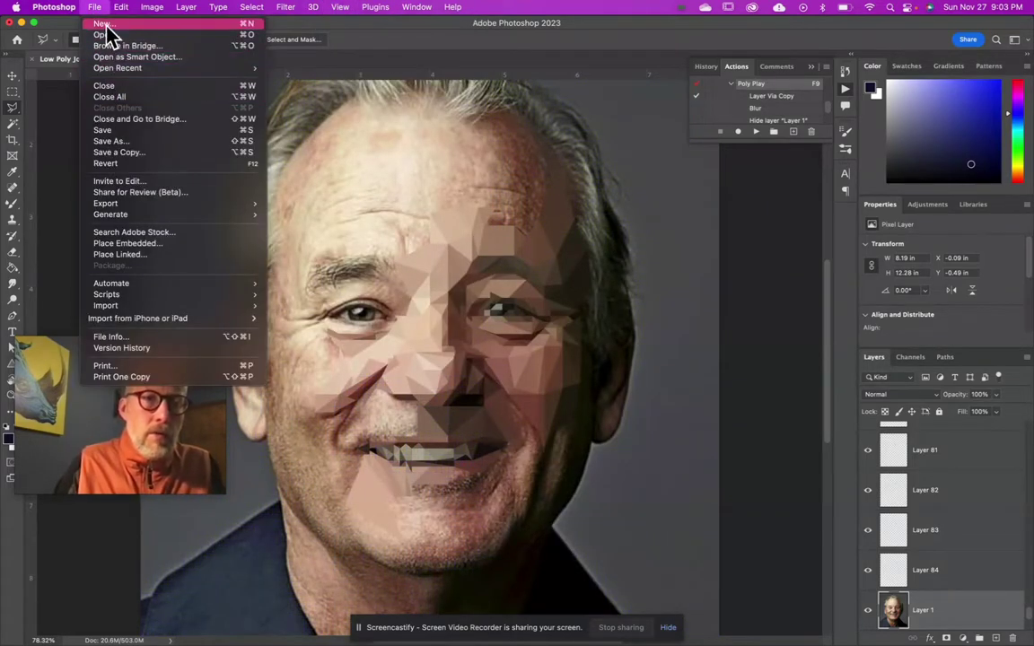
# Step: Create a blank 8 x 10 in, 300 ppi document named 'Low poly b8ll'
pyautogui.click(95, 25)
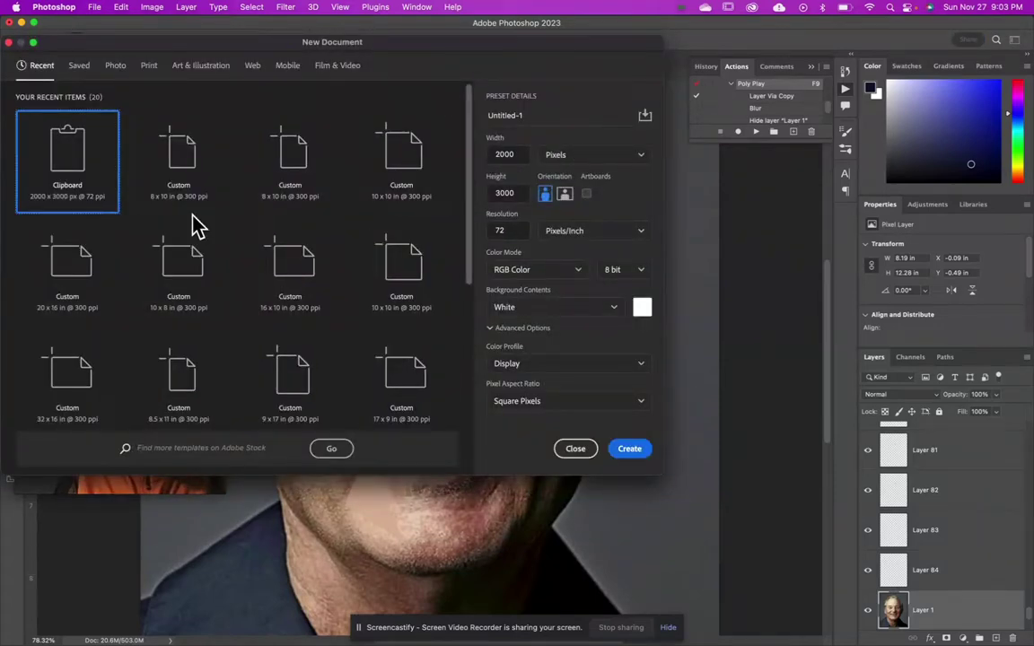
pyautogui.click(191, 167)
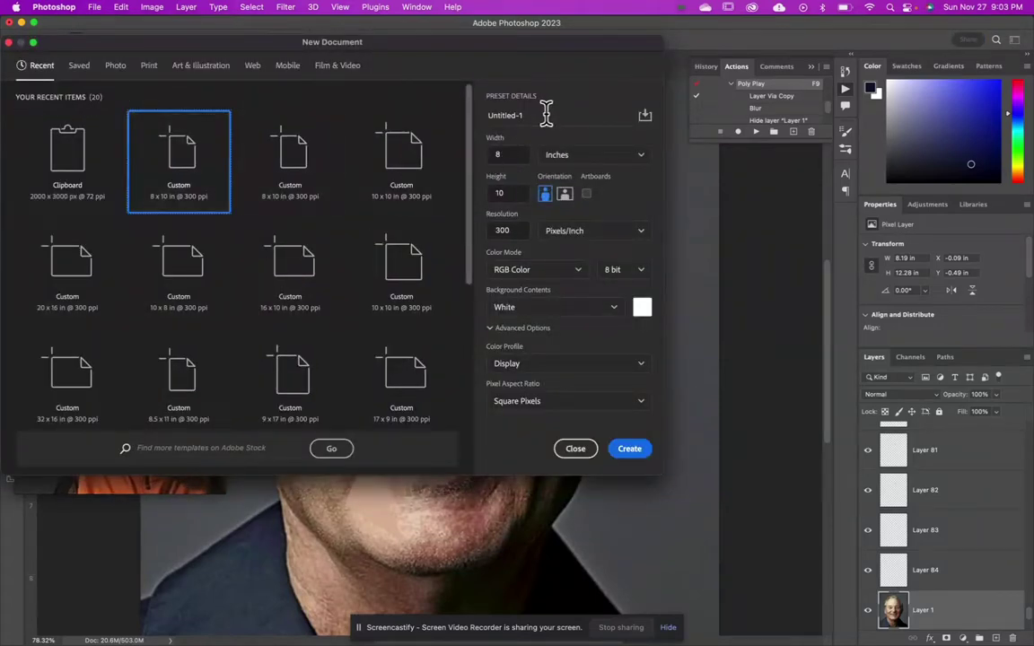
pyautogui.moveTo(545, 115); pyautogui.dragTo(489, 115)
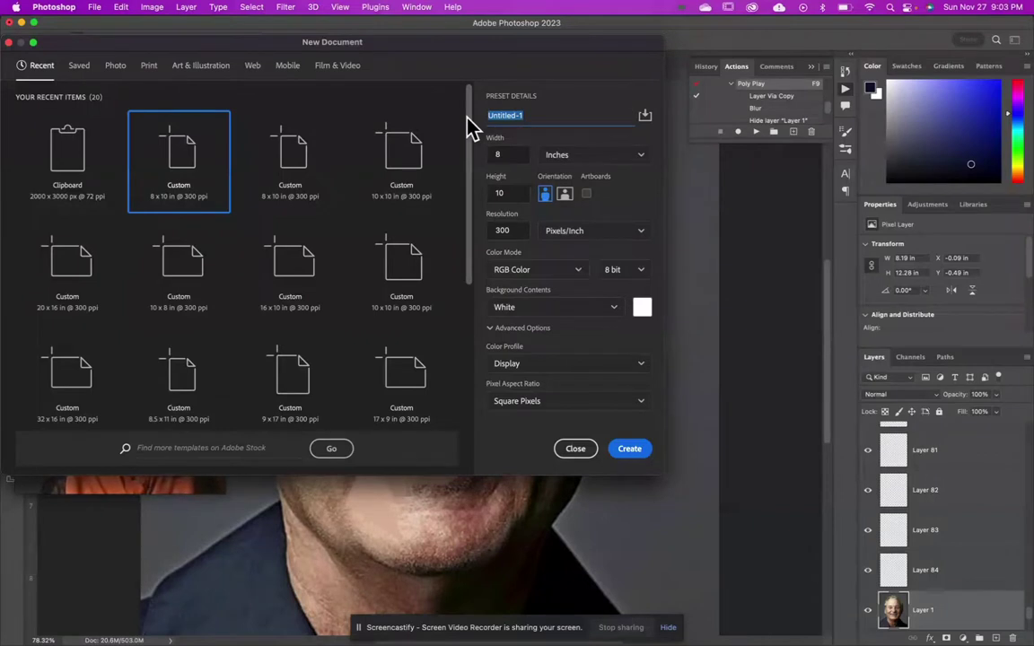
pyautogui.write('Low poly Bill')
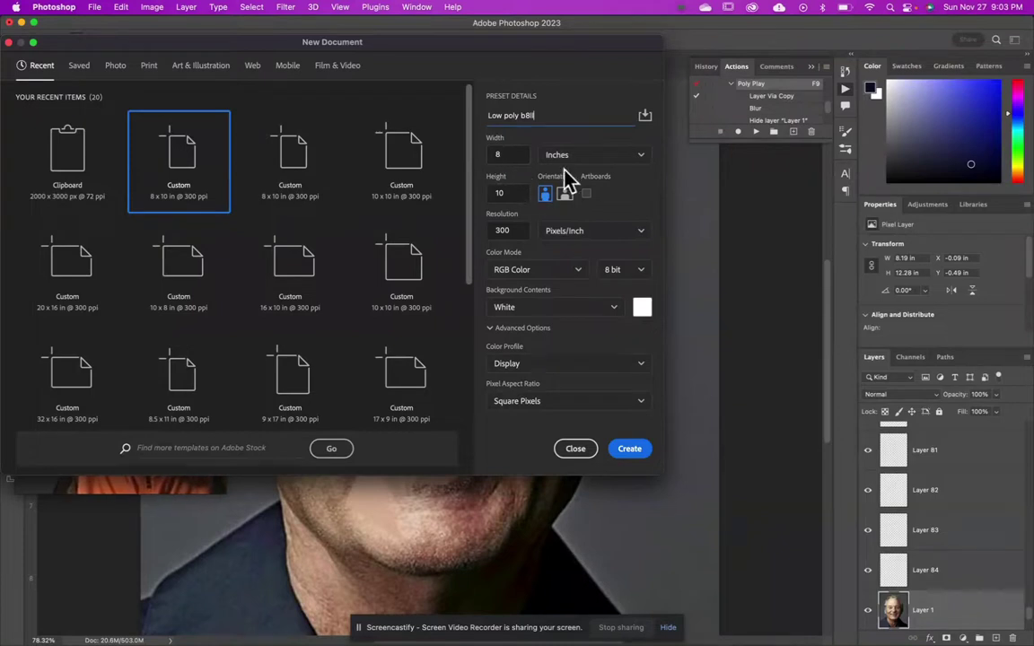
pyautogui.click(630, 451)
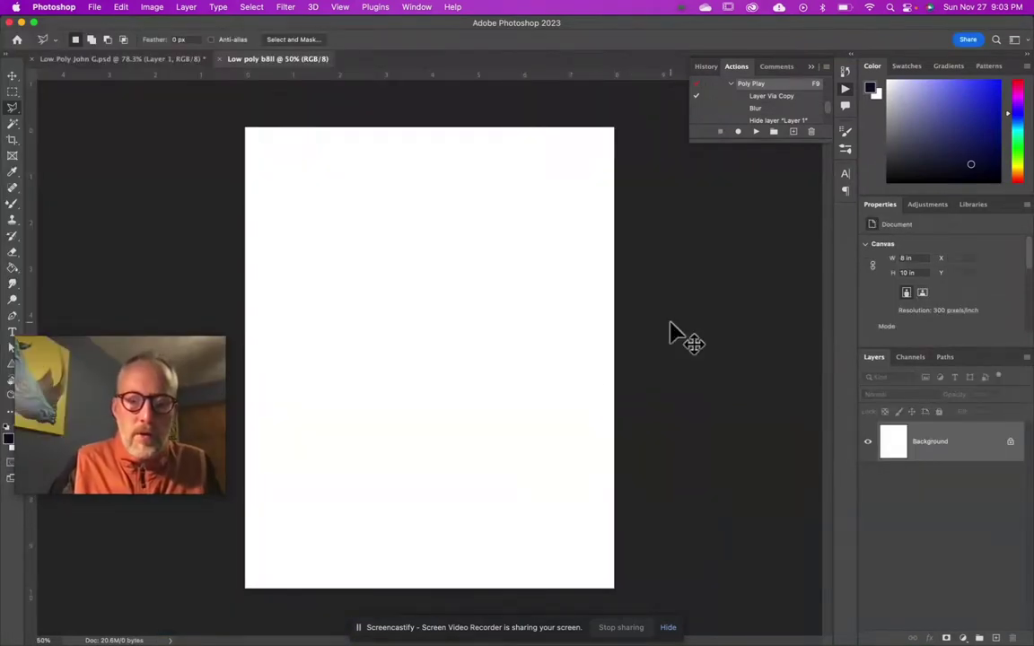
# Step: Paste the portrait, scale it about 138% to fill the canvas, and nudge it down
pyautogui.press('super+v')
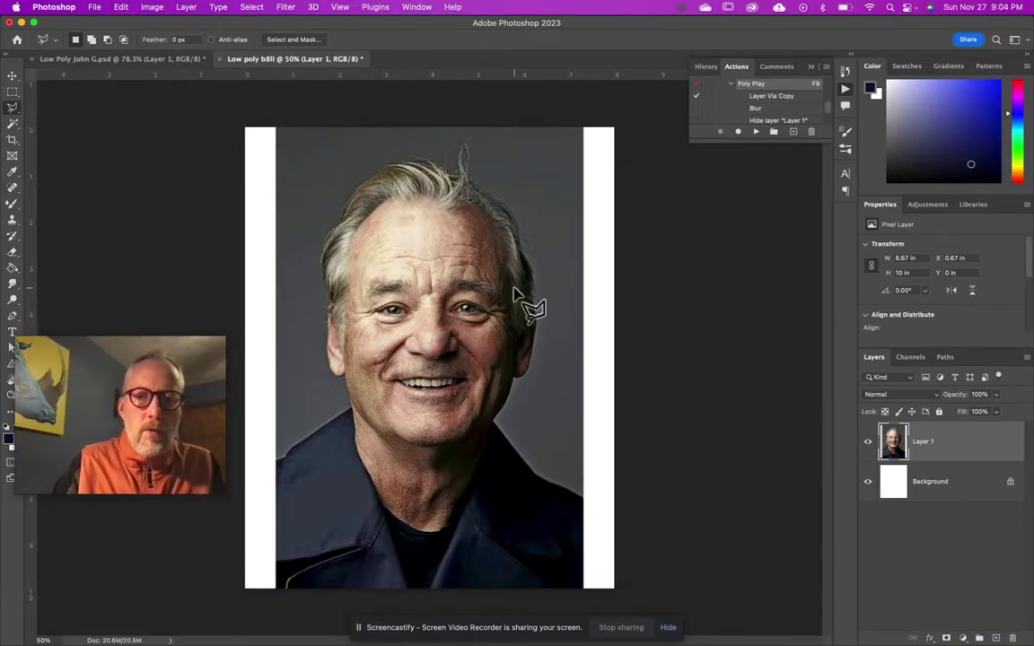
pyautogui.click(13, 75)
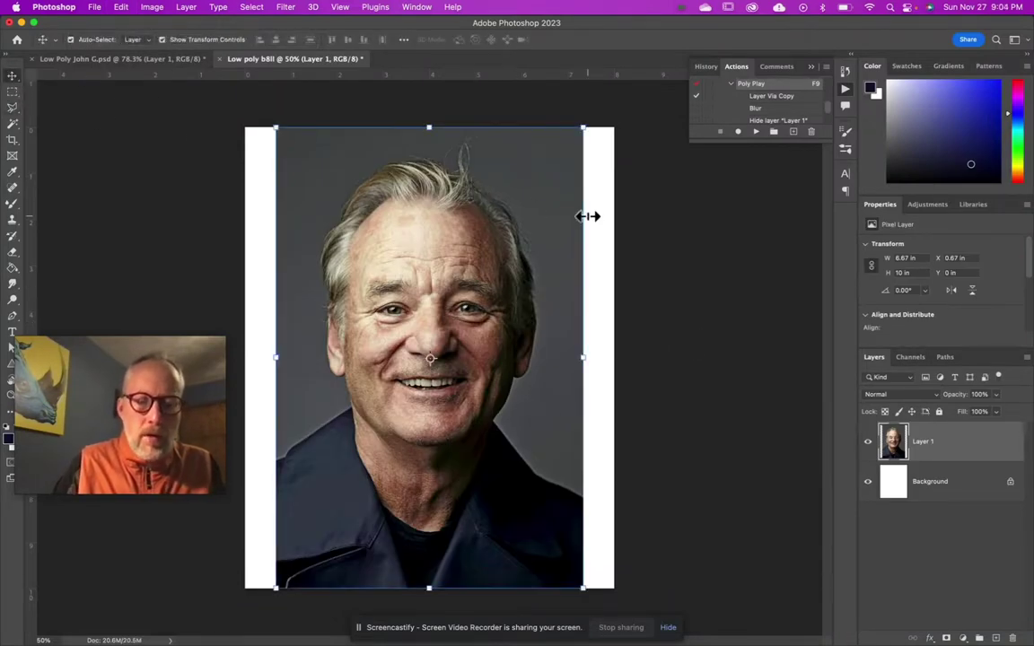
pyautogui.moveTo(584, 127); pyautogui.dragTo(687, 69)
pyautogui.moveTo(458, 307); pyautogui.dragTo(461, 355)
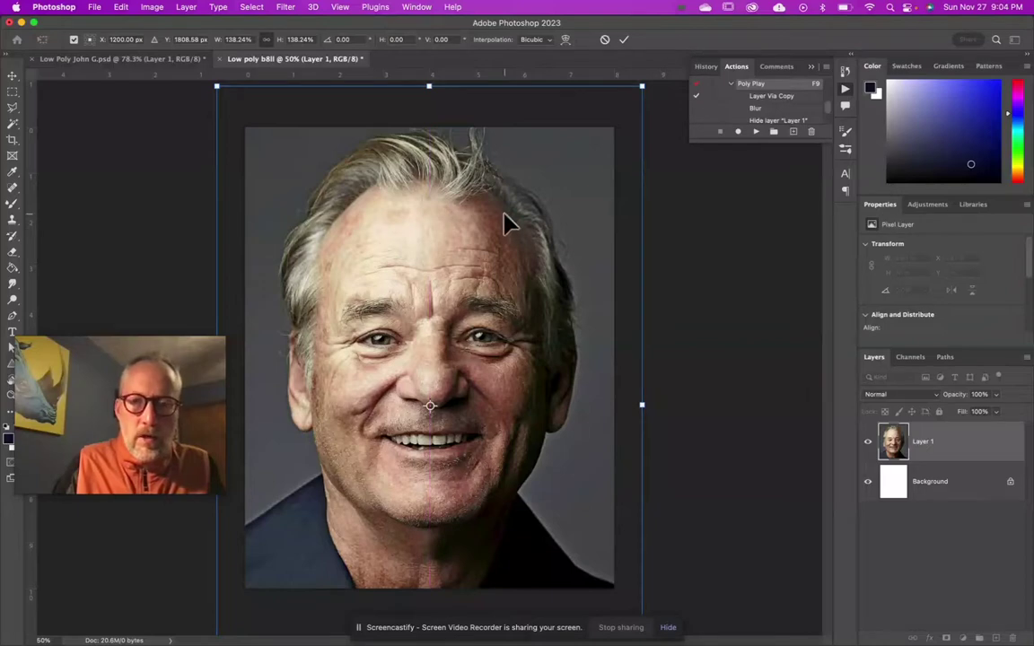
pyautogui.click(624, 40)
# Step: Save the document to your computer as Low poly b8ll.psd in the Low Poly folder
pyautogui.click(95, 7)
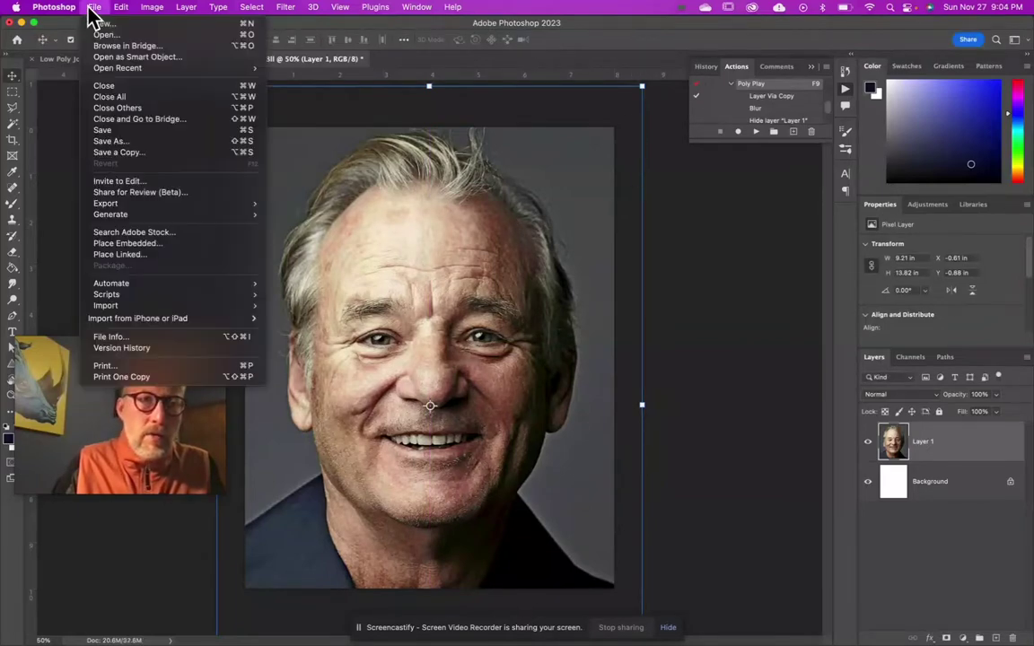
pyautogui.click(108, 141)
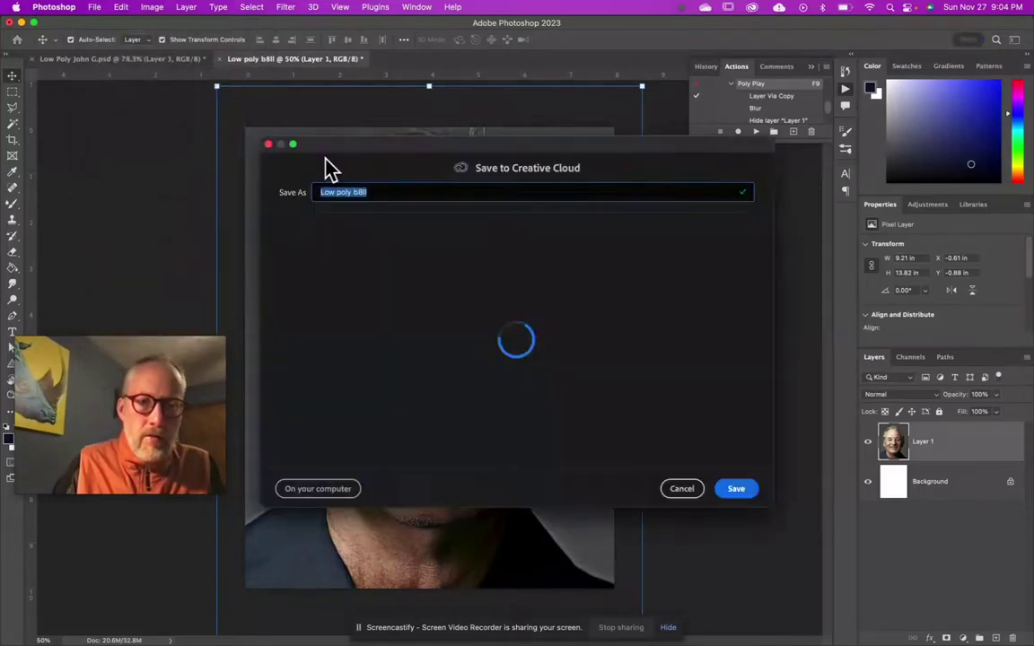
pyautogui.click(333, 496)
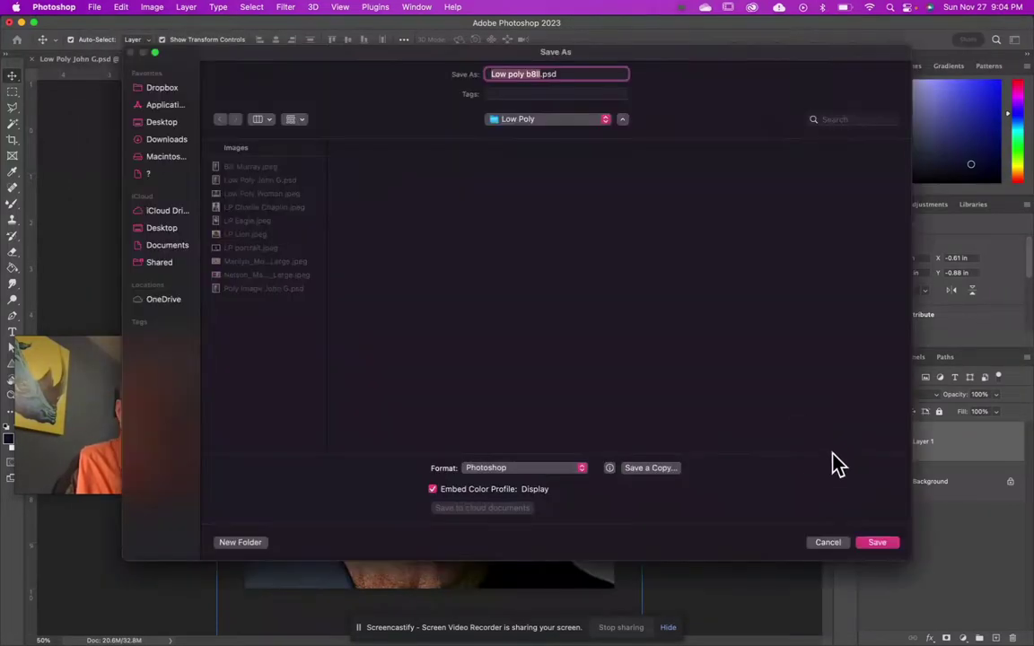
pyautogui.click(879, 544)
pyautogui.click(666, 257)
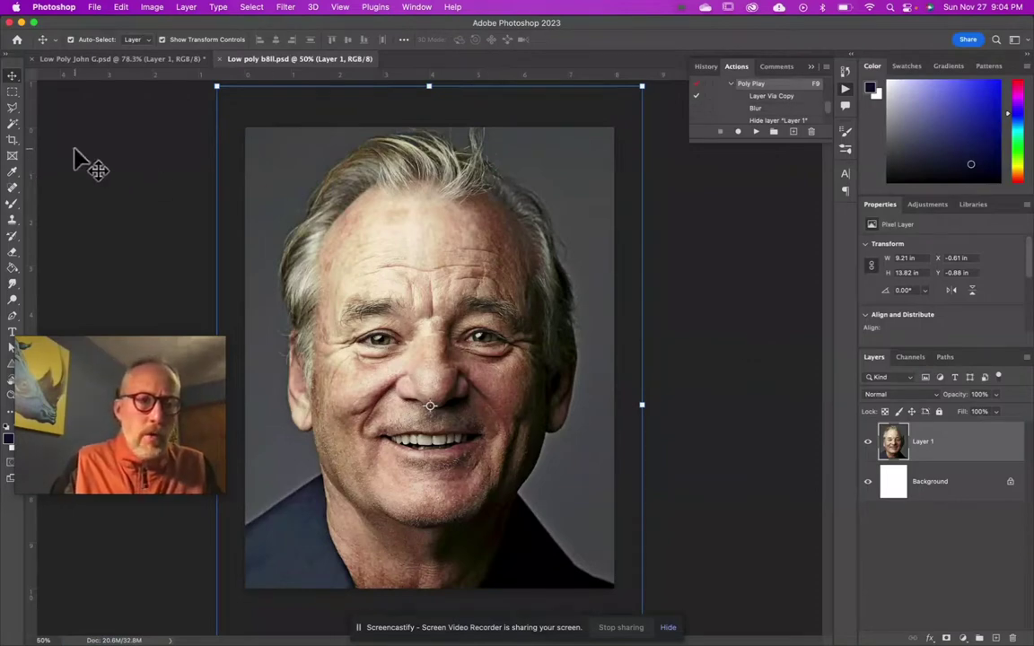
# Step: Lasso a triangle on the forehead and fill it with Filter > Blur > Average
pyautogui.click(12, 108)
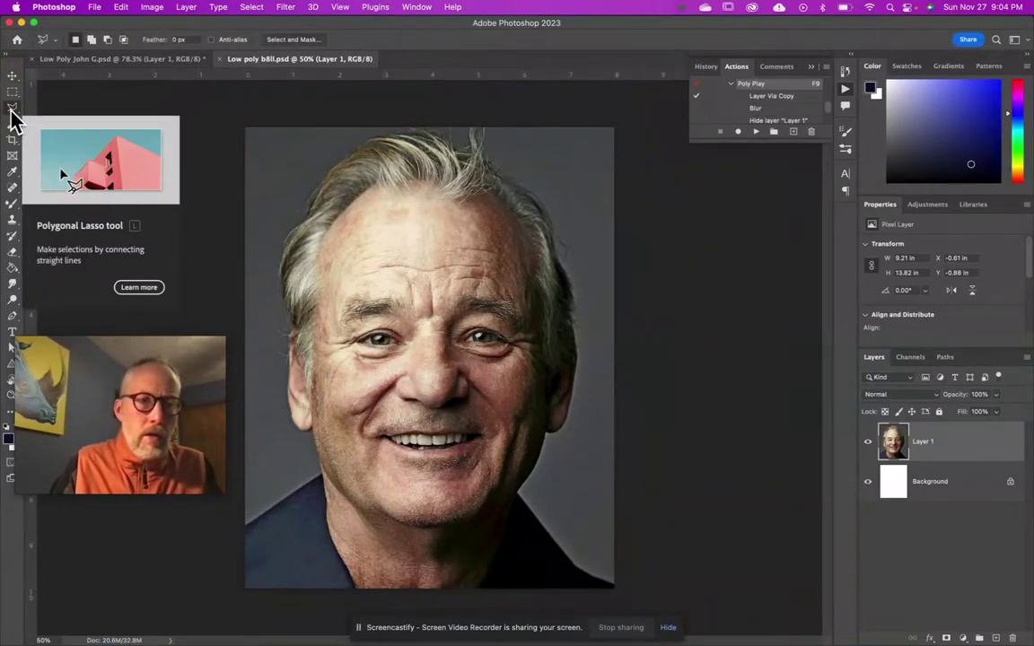
pyautogui.click(403, 252)
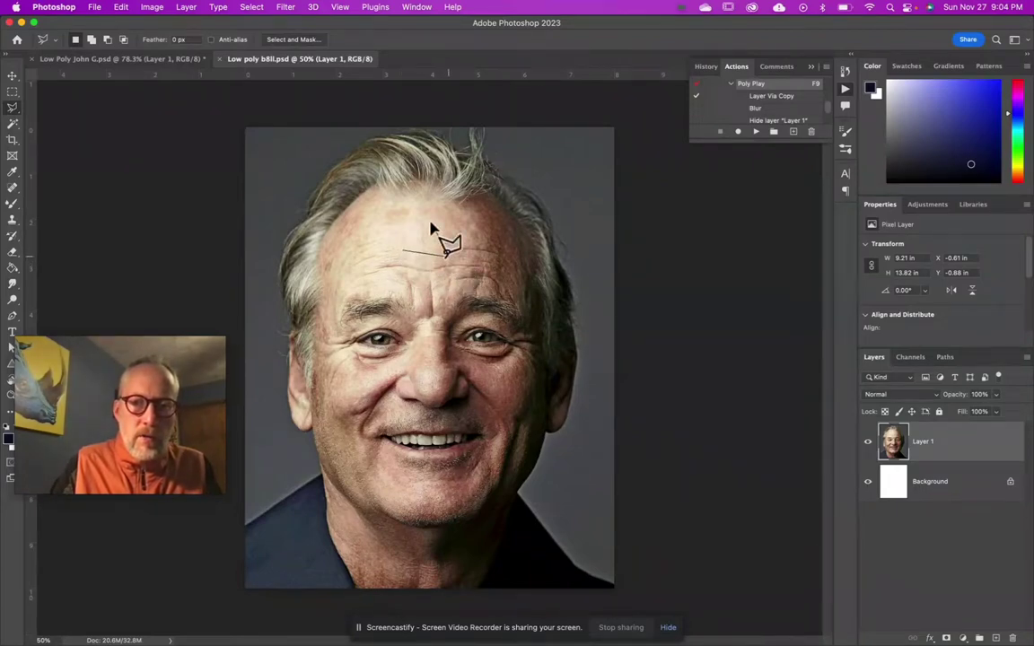
pyautogui.click(447, 254)
pyautogui.click(406, 190)
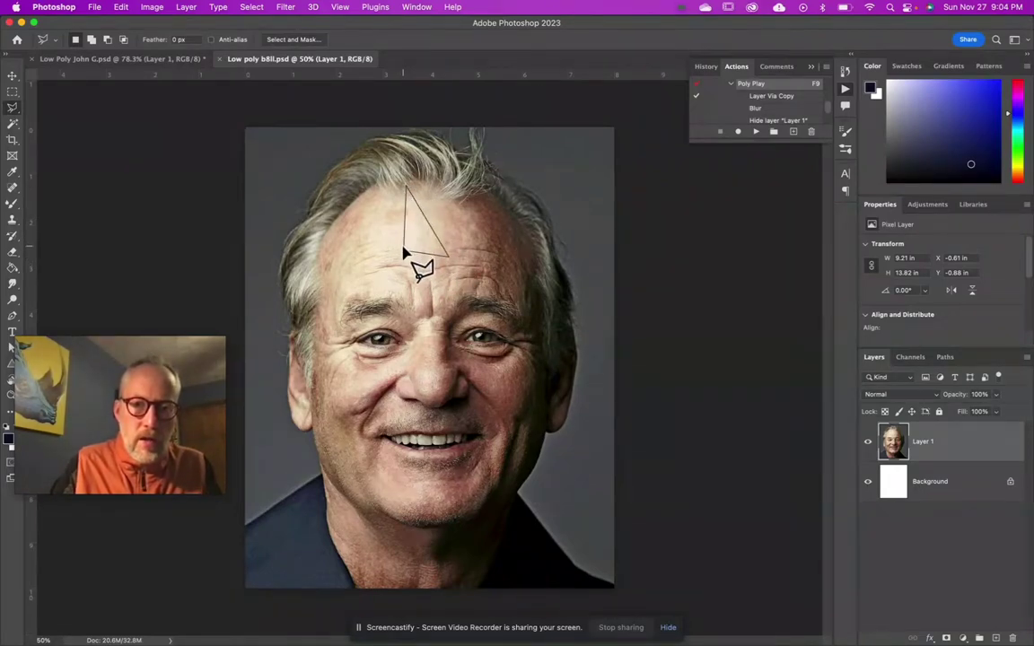
pyautogui.click(403, 255)
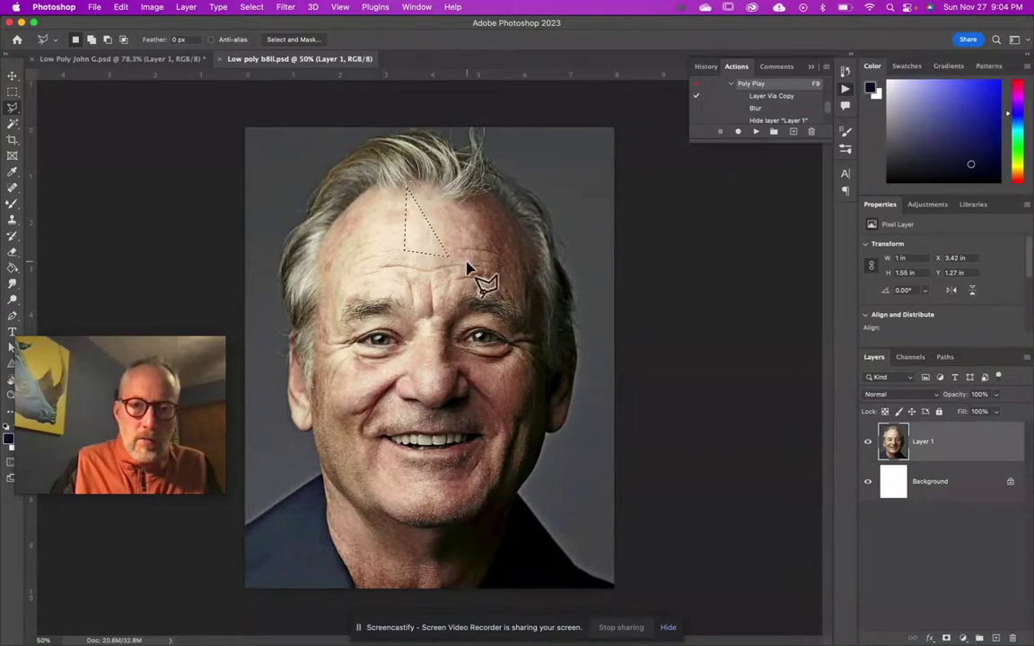
pyautogui.scroll(5, 454, 260)
pyautogui.scroll(5, 461, 229)
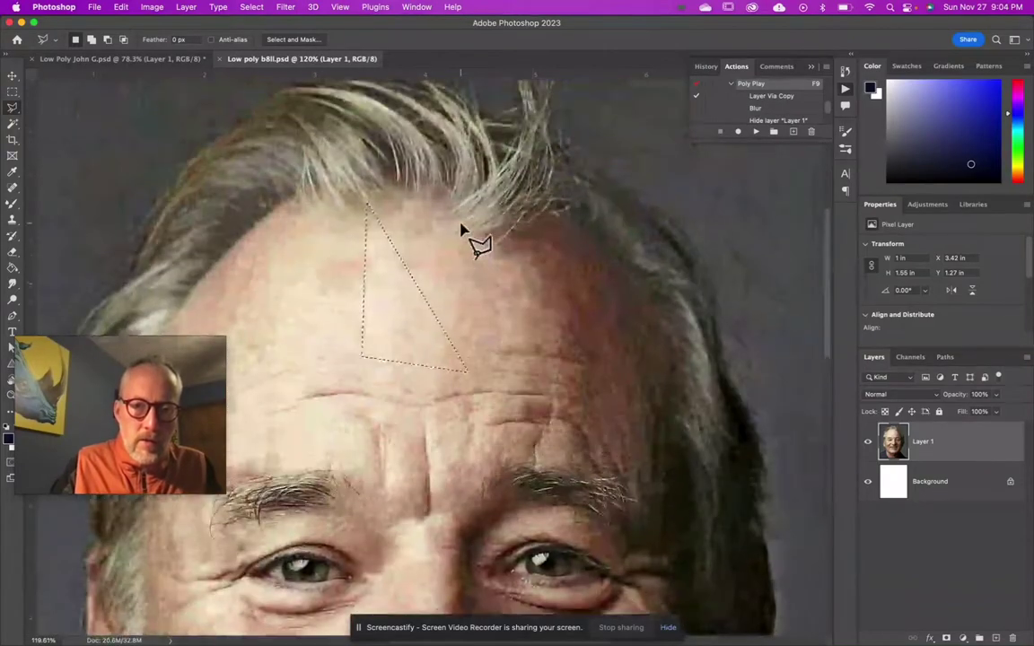
pyautogui.scroll(3, 415, 359)
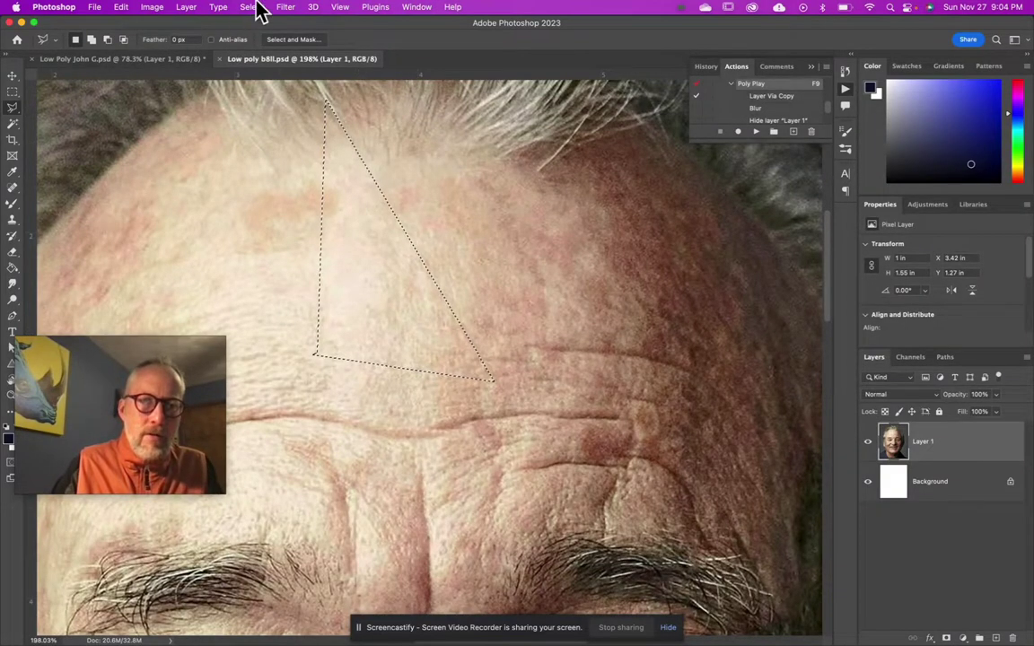
pyautogui.click(286, 7)
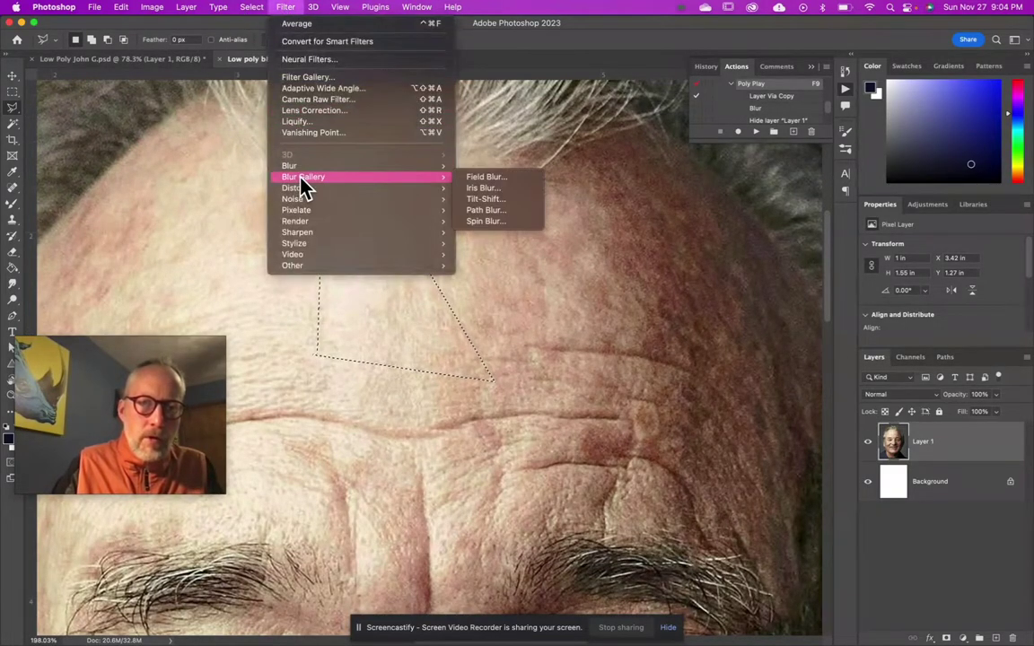
pyautogui.moveTo(302, 168)
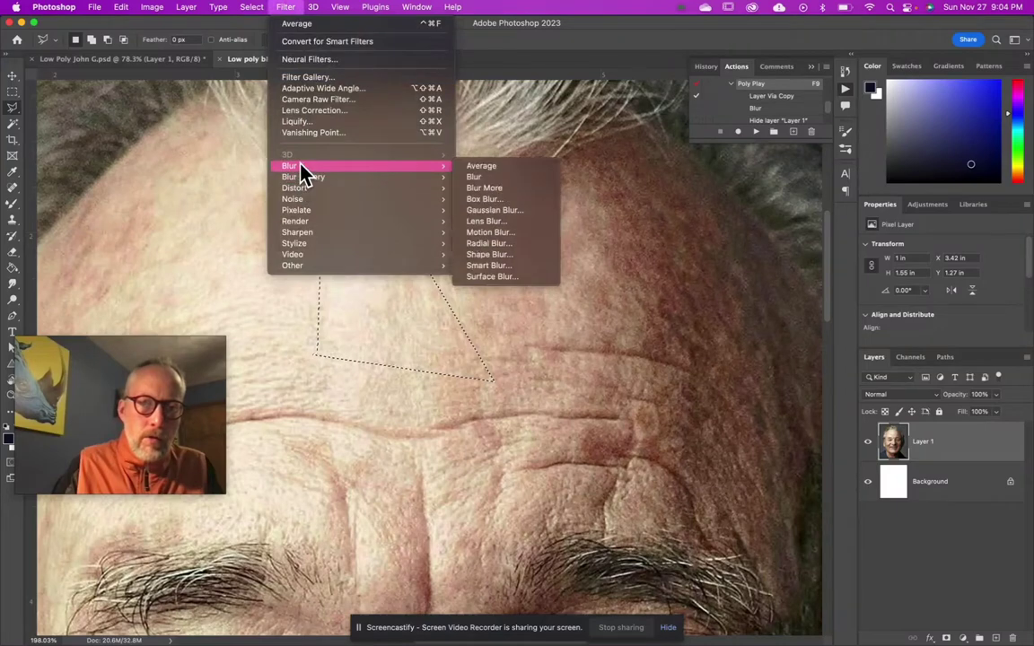
pyautogui.click(481, 167)
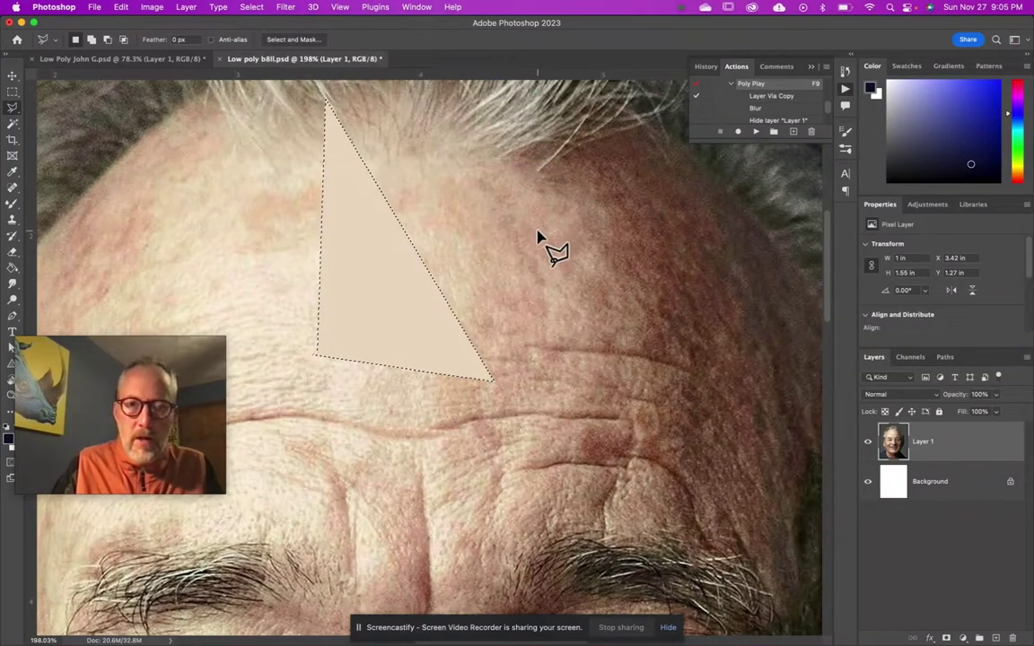
# Step: Average two more adjoining triangles, one below and one beside the first
pyautogui.click(316, 357)
pyautogui.click(495, 384)
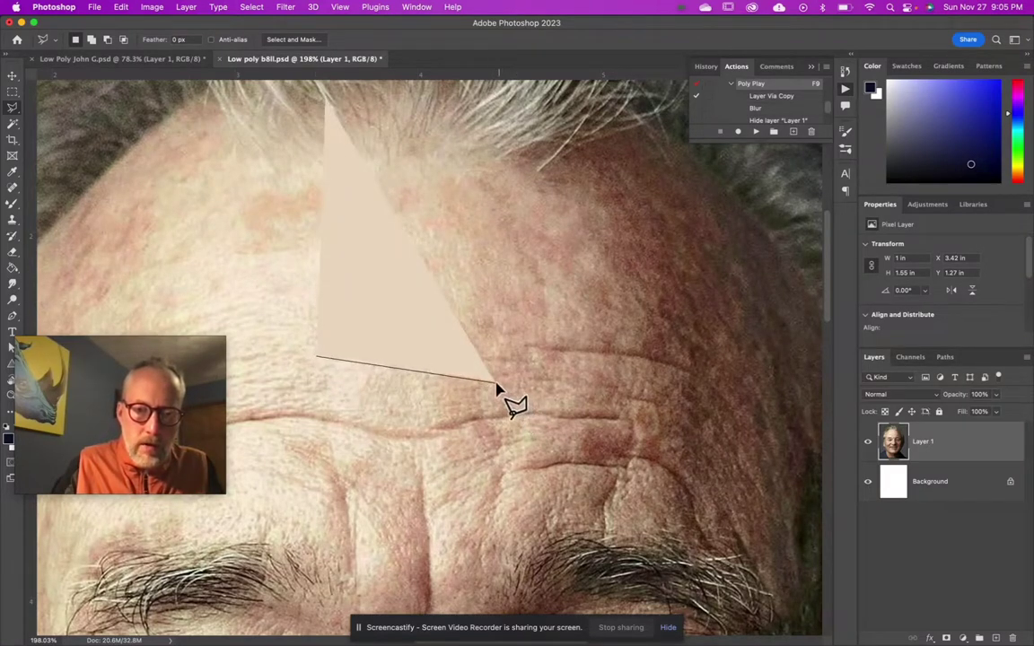
pyautogui.click(425, 433)
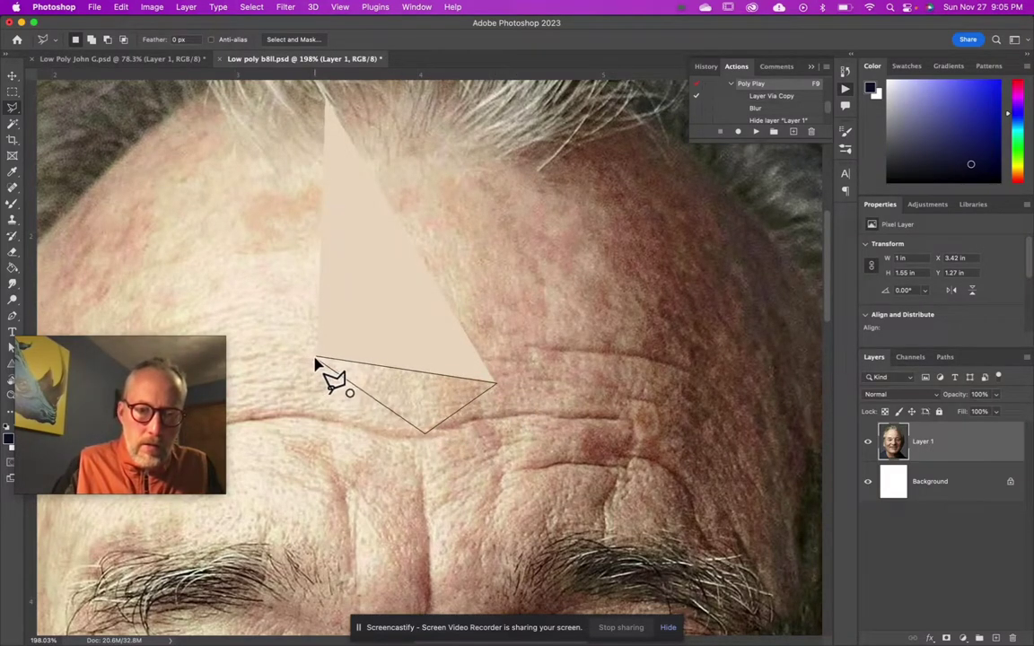
pyautogui.click(317, 360)
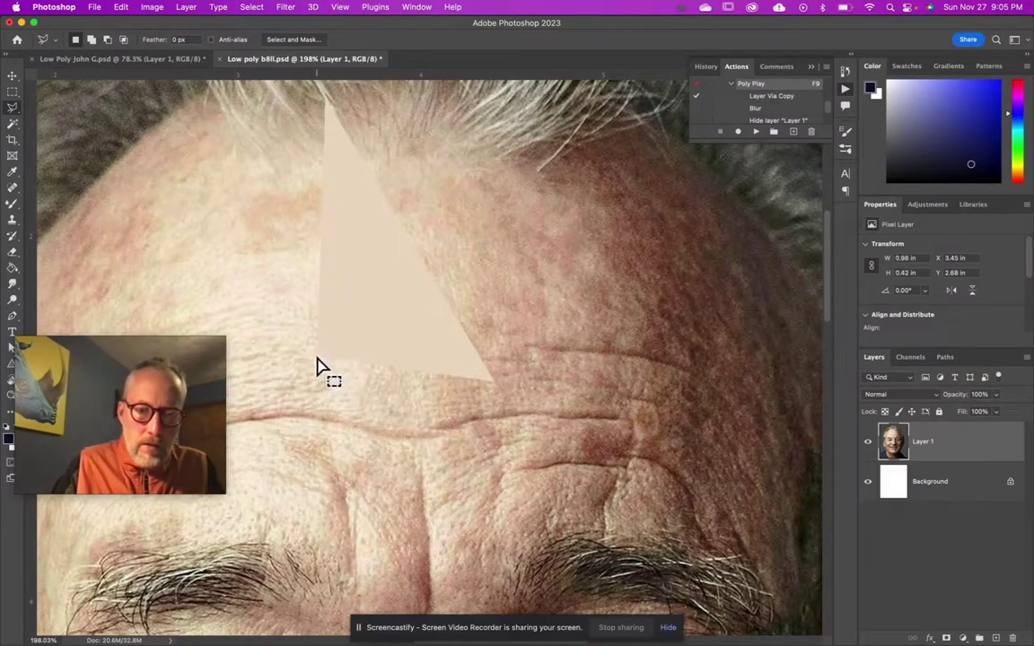
pyautogui.click(285, 7)
pyautogui.click(287, 9)
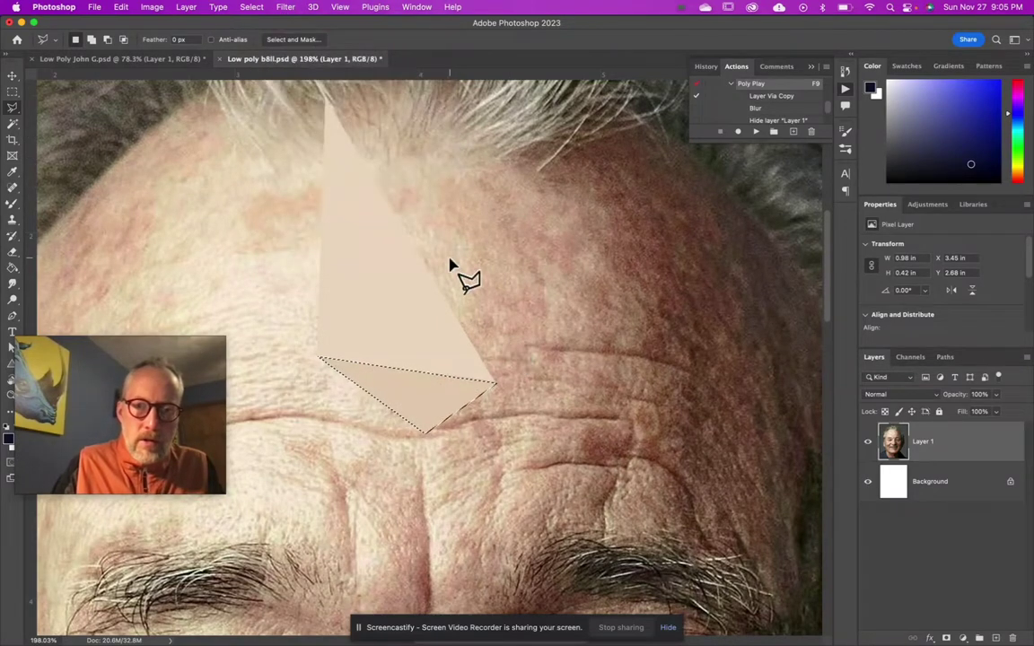
pyautogui.click(368, 173)
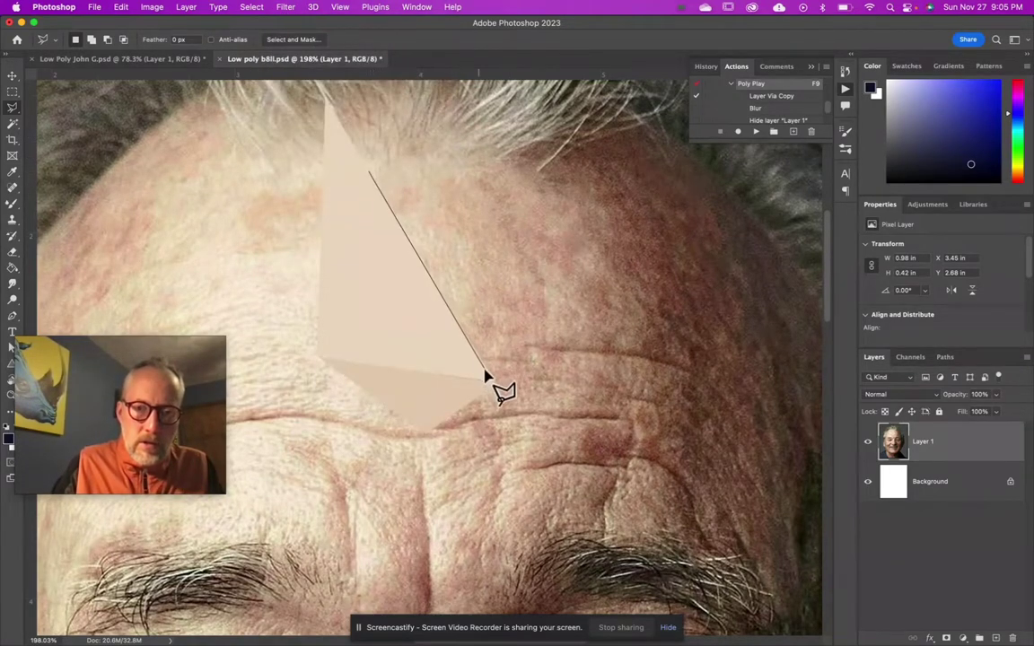
pyautogui.click(492, 377)
pyautogui.click(568, 232)
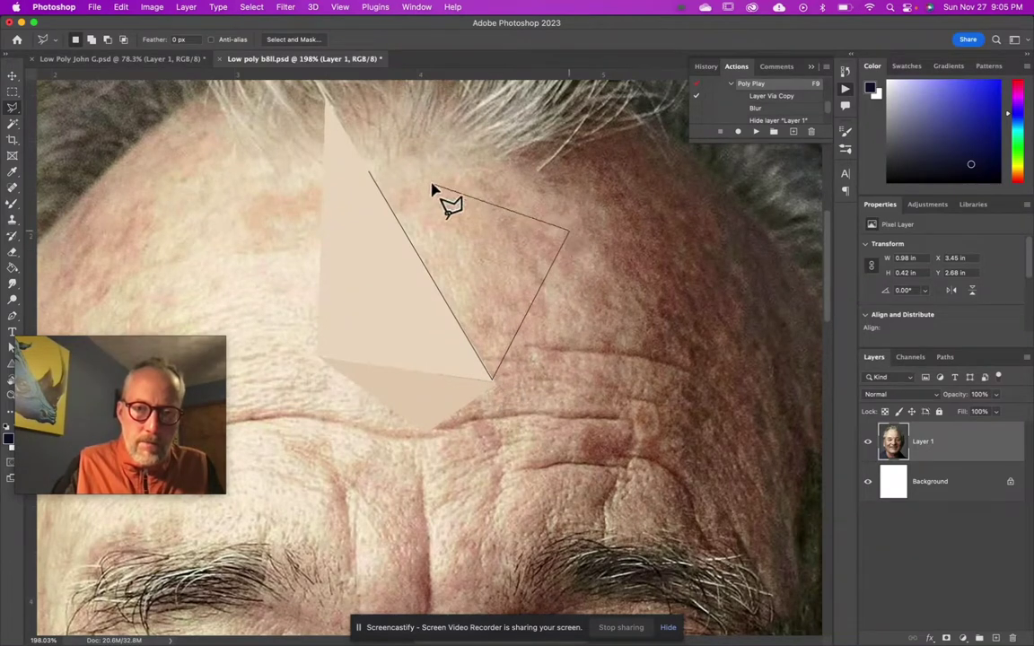
pyautogui.click(366, 174)
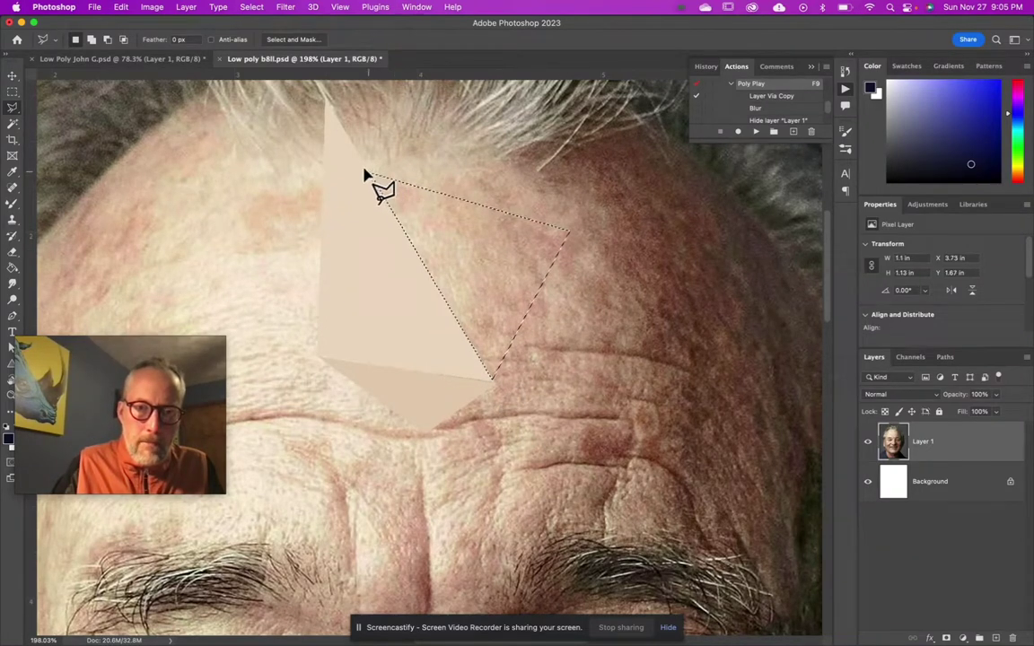
pyautogui.click(252, 8)
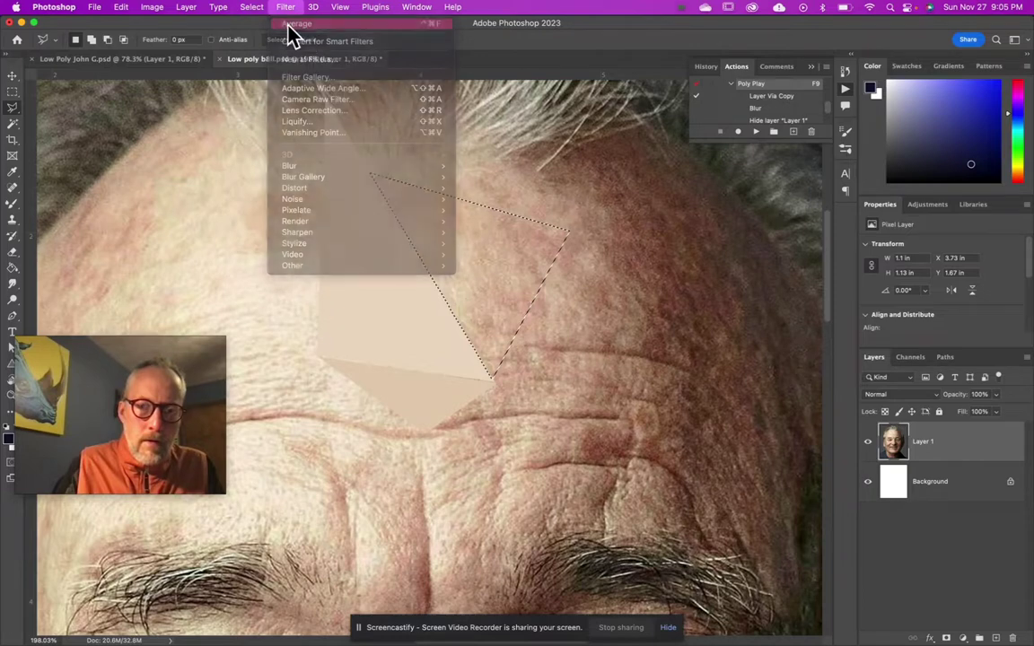
pyautogui.click(292, 26)
# Step: Average a fourth triangle to the right from the shared corner, then deselect
pyautogui.click(493, 379)
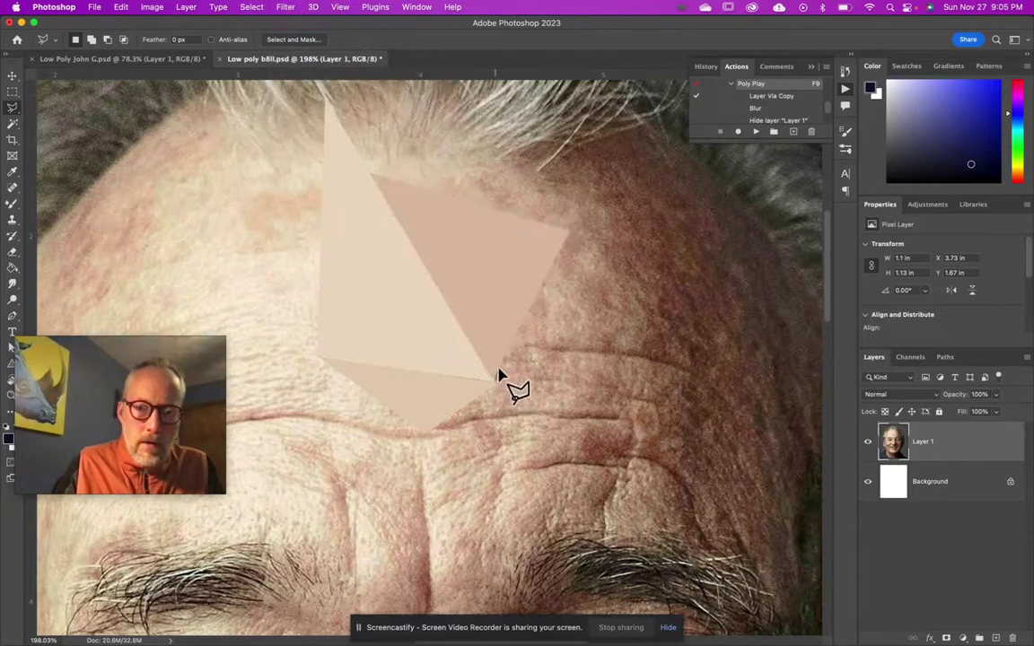
pyautogui.click(568, 233)
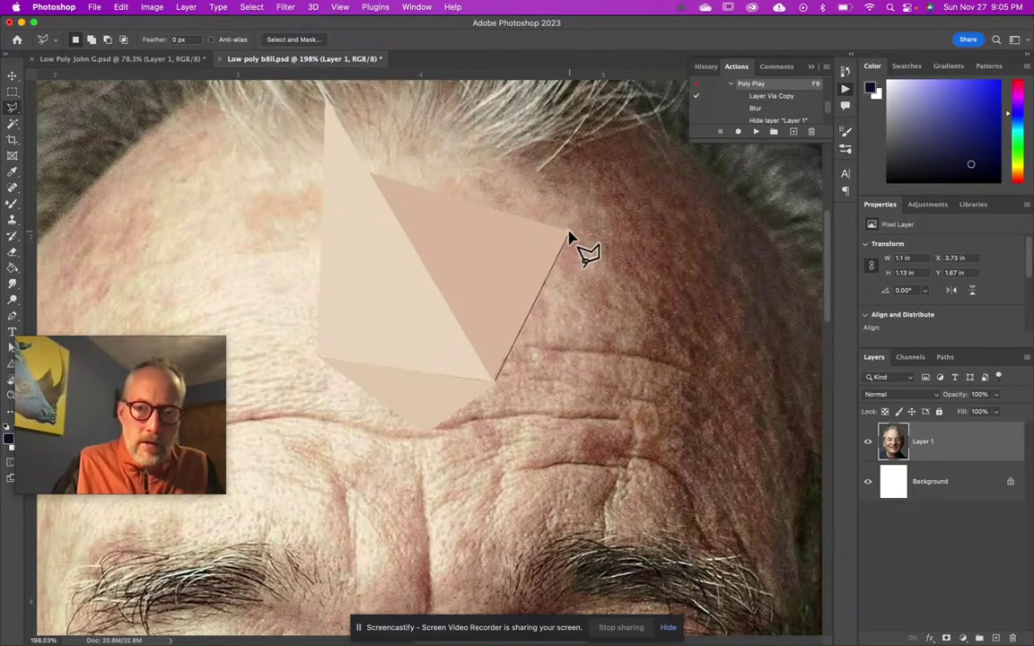
pyautogui.click(676, 270)
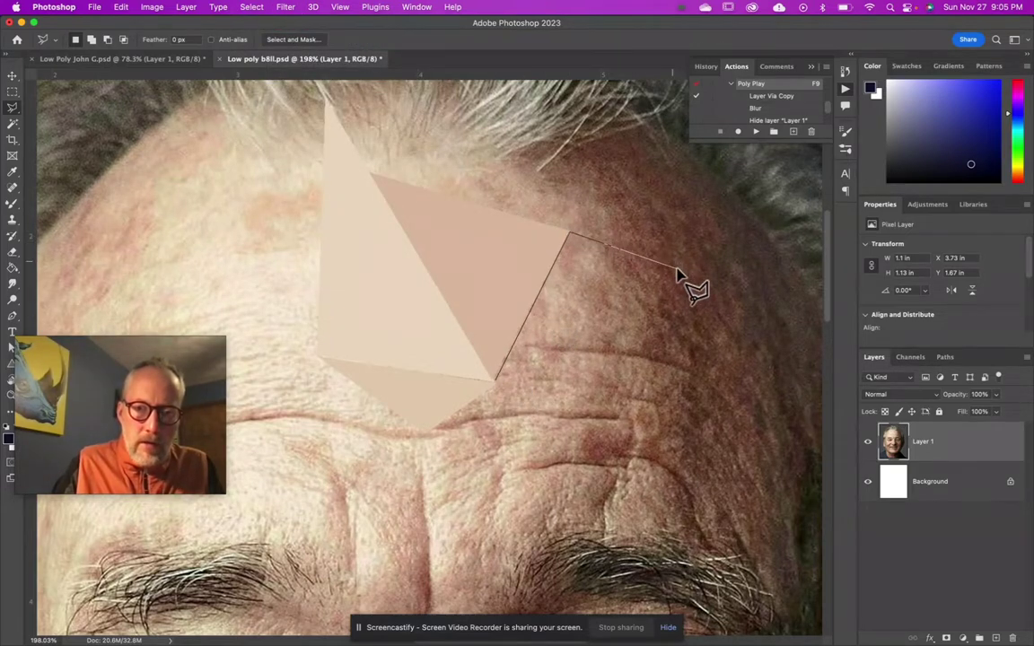
pyautogui.click(495, 386)
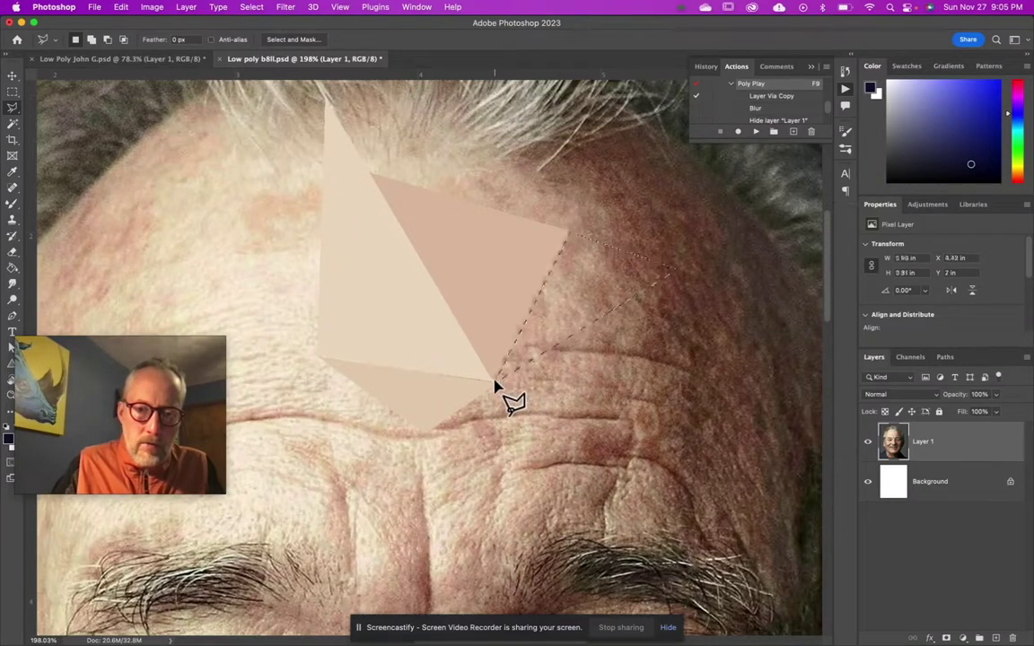
pyautogui.click(251, 8)
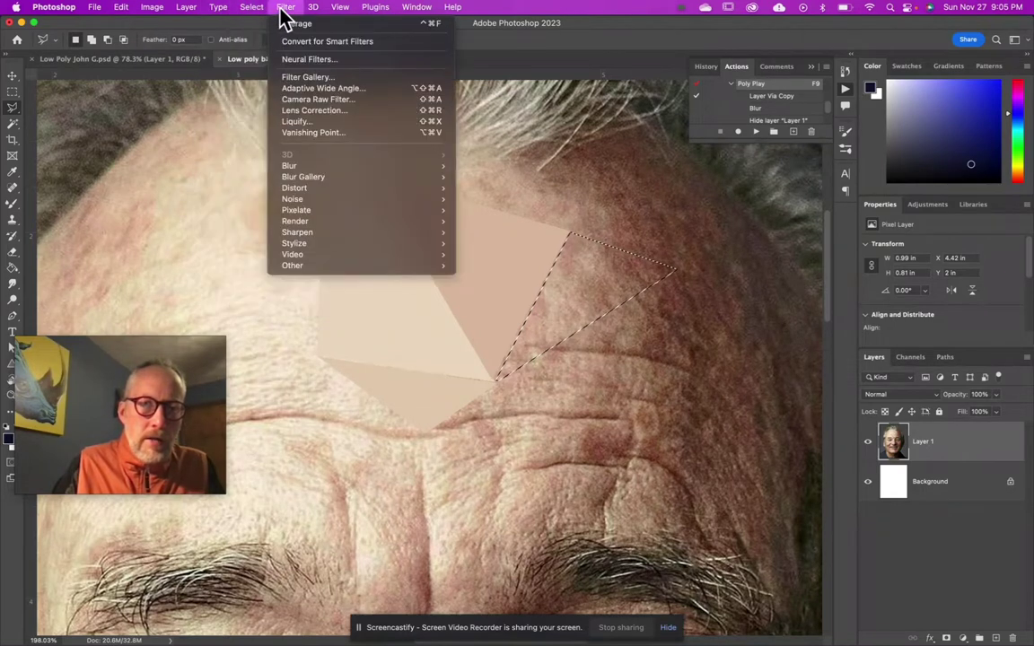
pyautogui.click(296, 24)
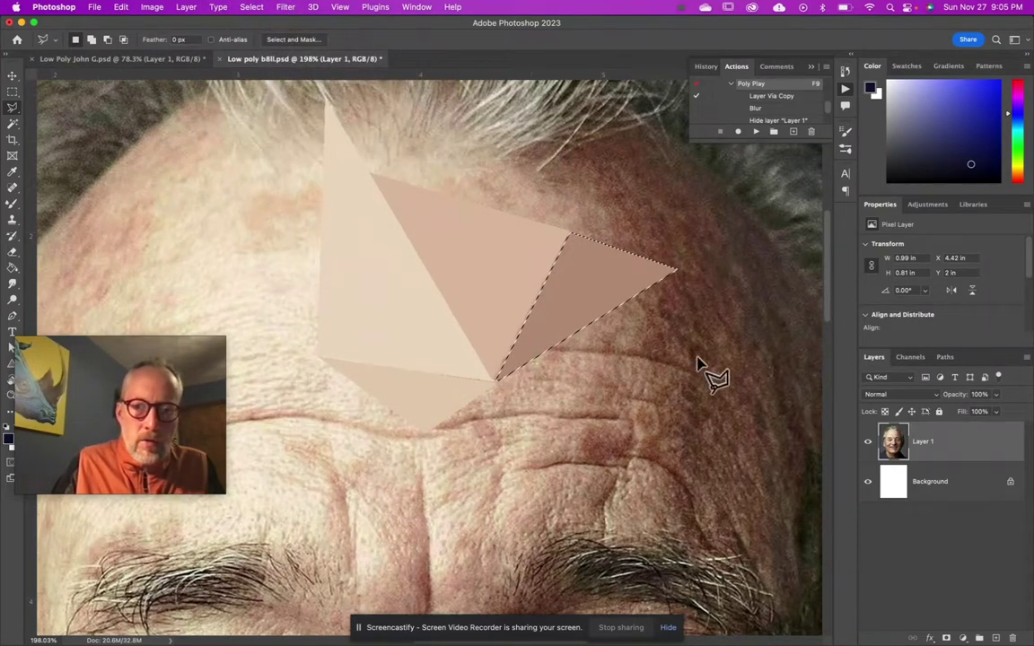
pyautogui.press('super+d')
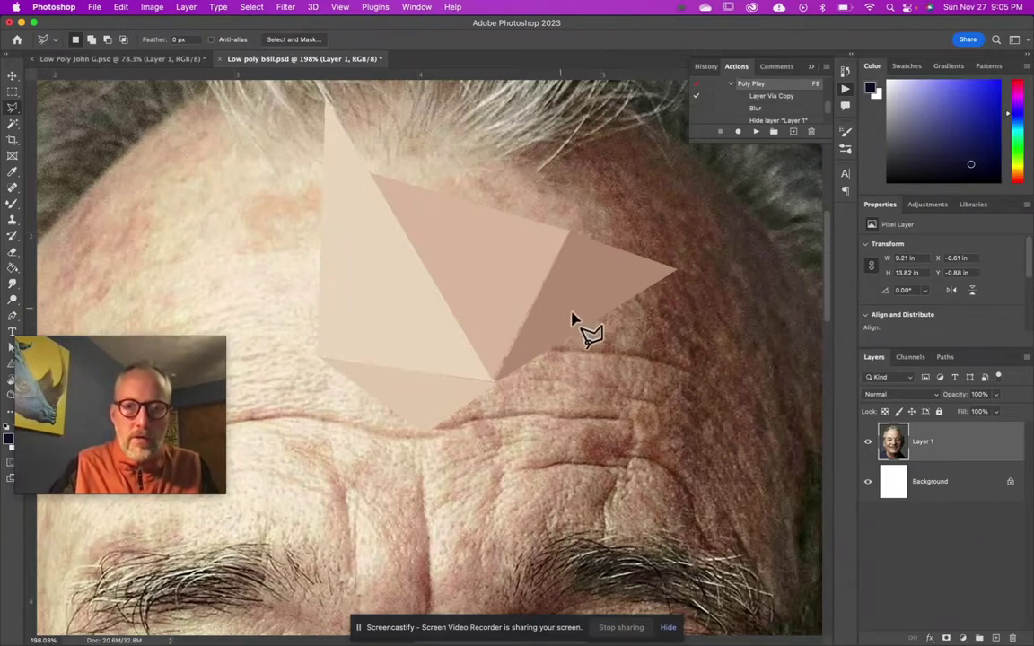
# Step: Zoom in to about 545% to inspect the triangle edges, then zoom back out
pyautogui.scroll(5, 469, 353)
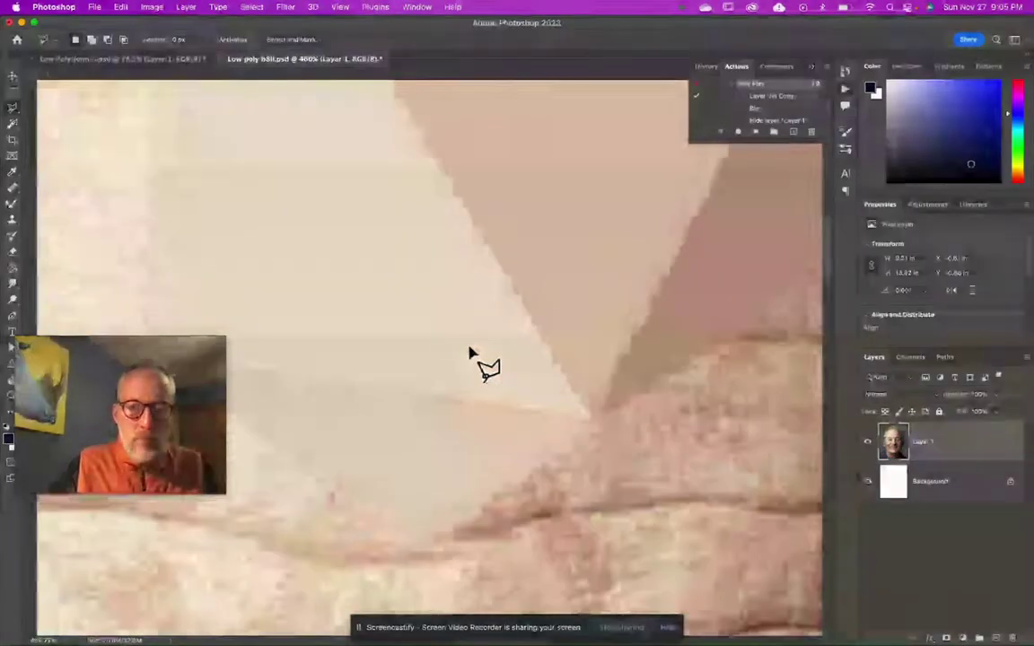
pyautogui.hscroll(3, 460, 353)
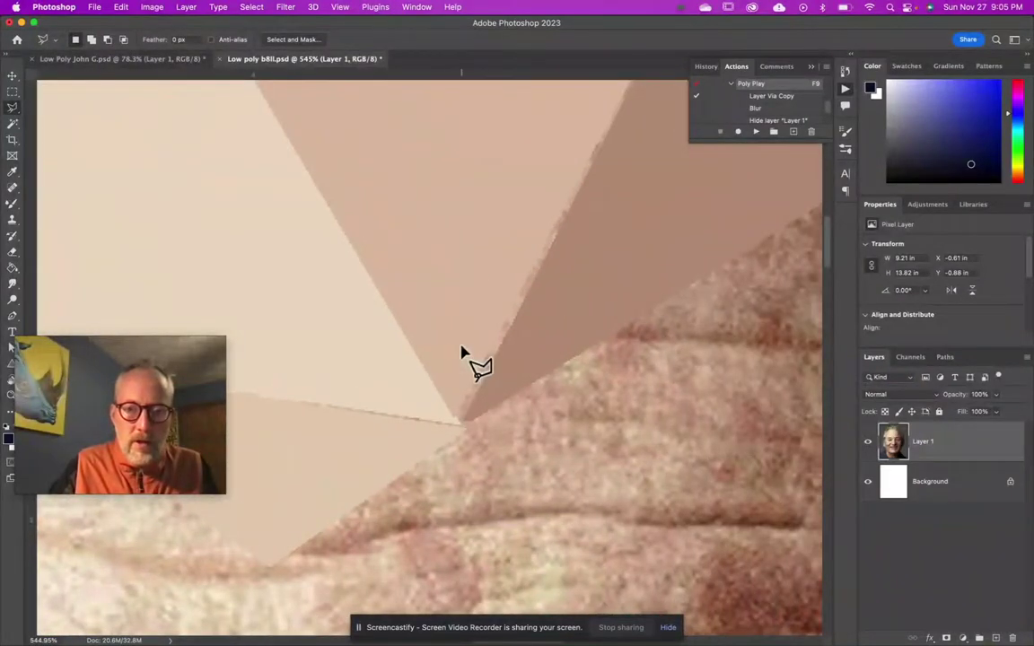
pyautogui.scroll(3, 494, 305)
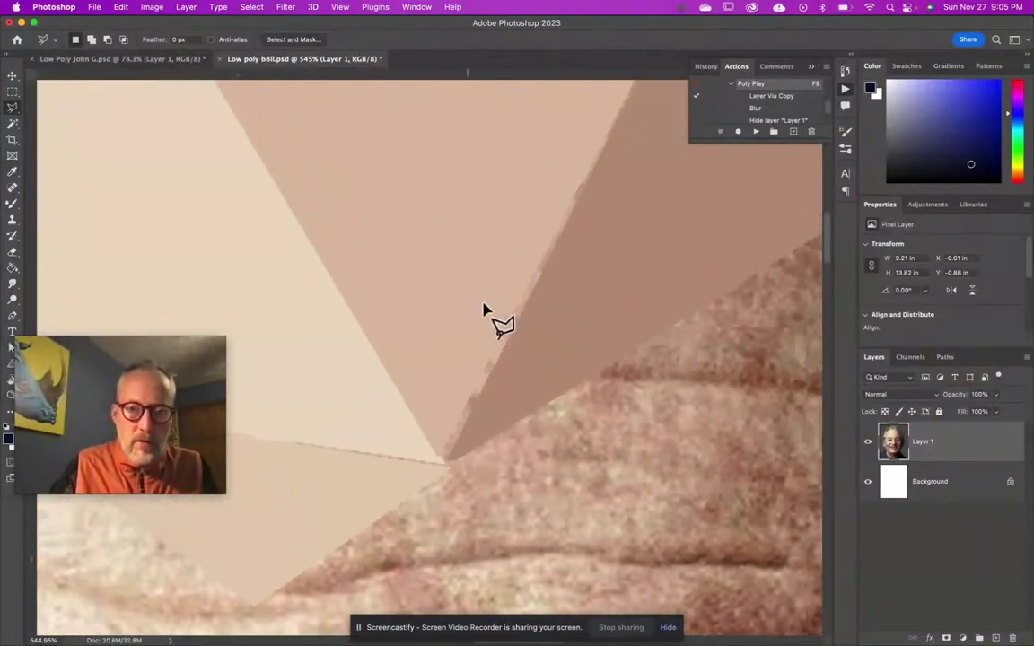
pyautogui.hscroll(-3, 483, 310)
pyautogui.scroll(-2, 483, 310)
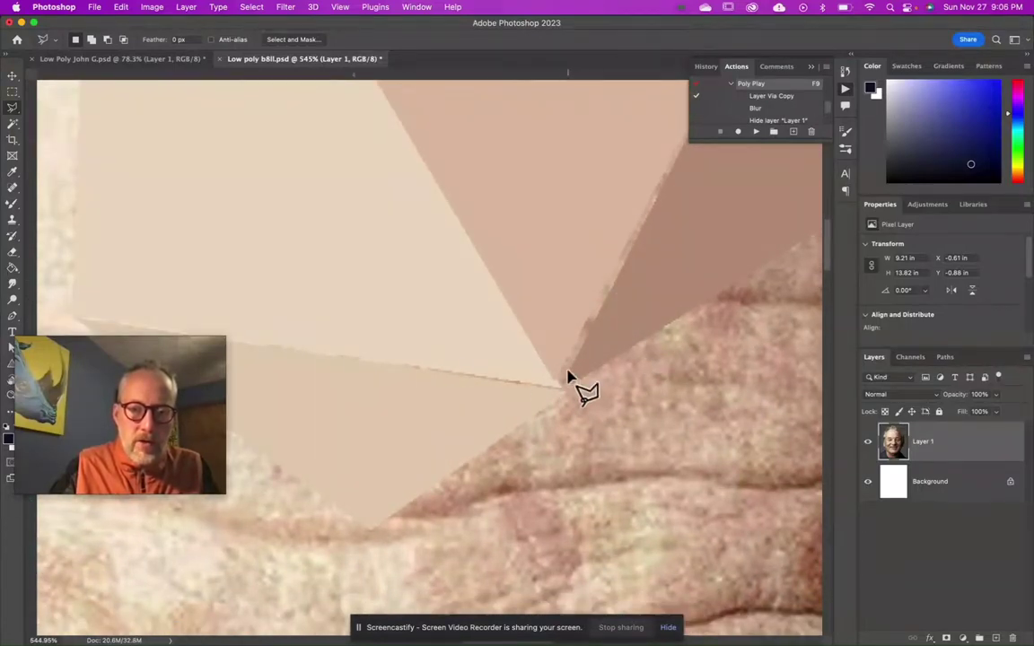
pyautogui.scroll(-10, 567, 377)
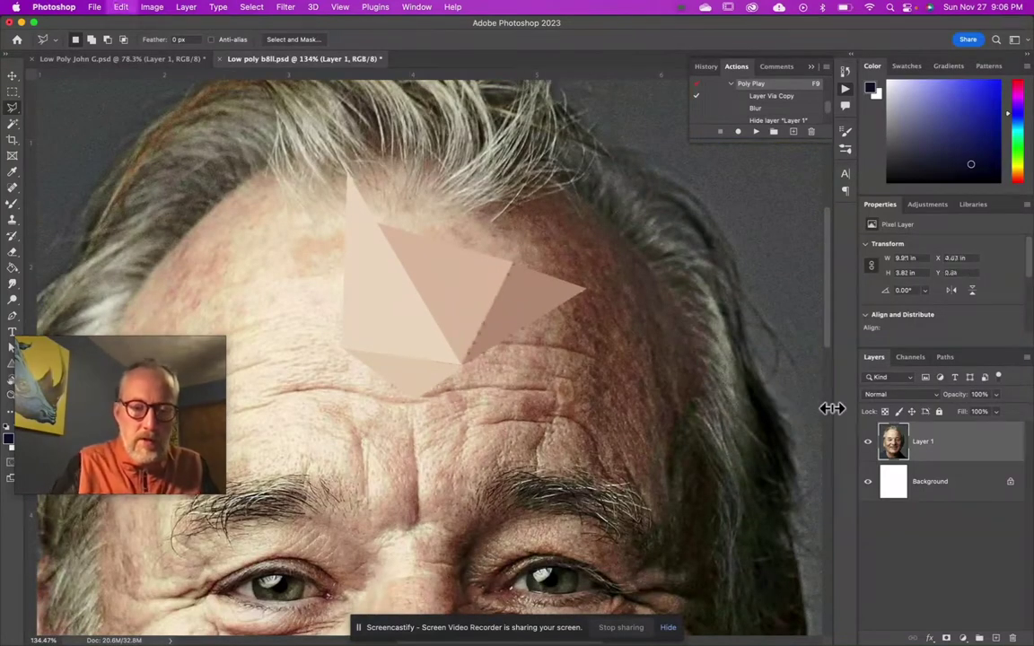
# Step: Undo the trial triangle fills so the forehead shows its original skin texture
pyautogui.press('Return')
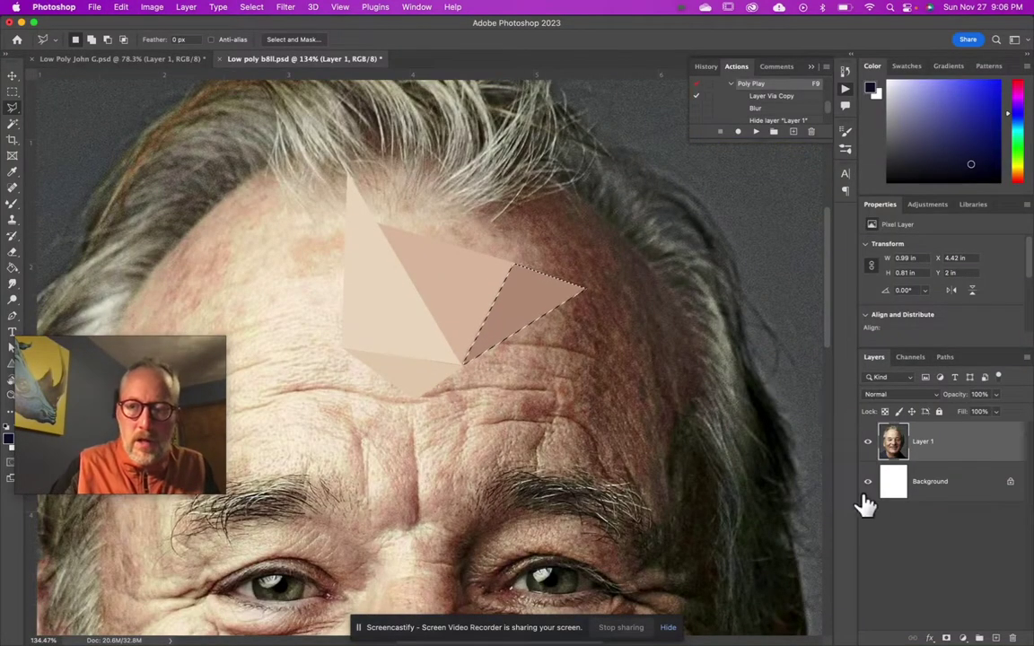
pyautogui.click(868, 442)
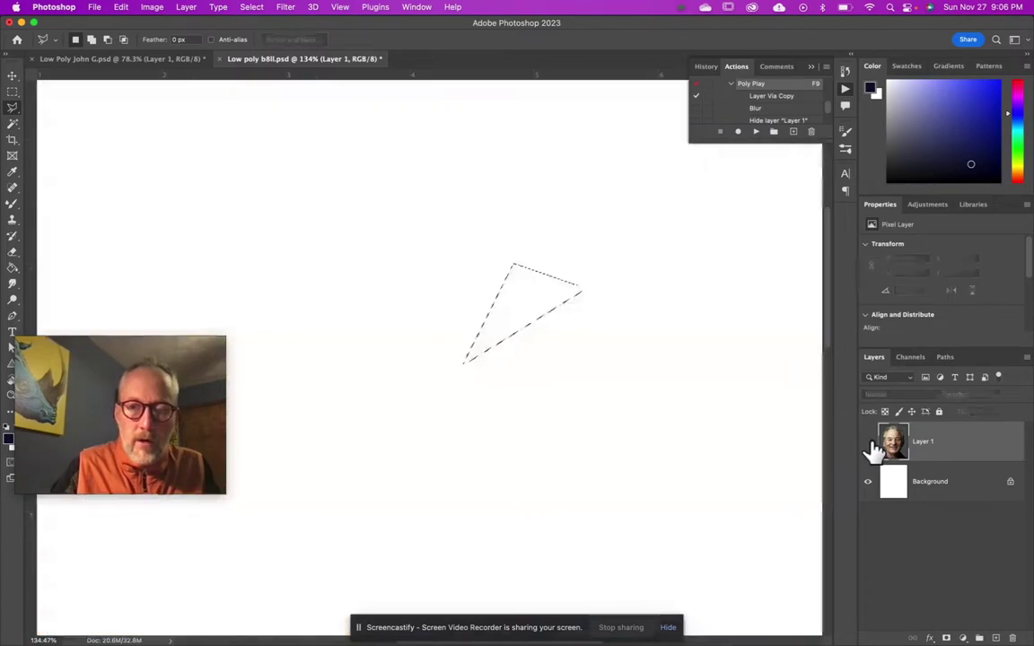
pyautogui.click(868, 442)
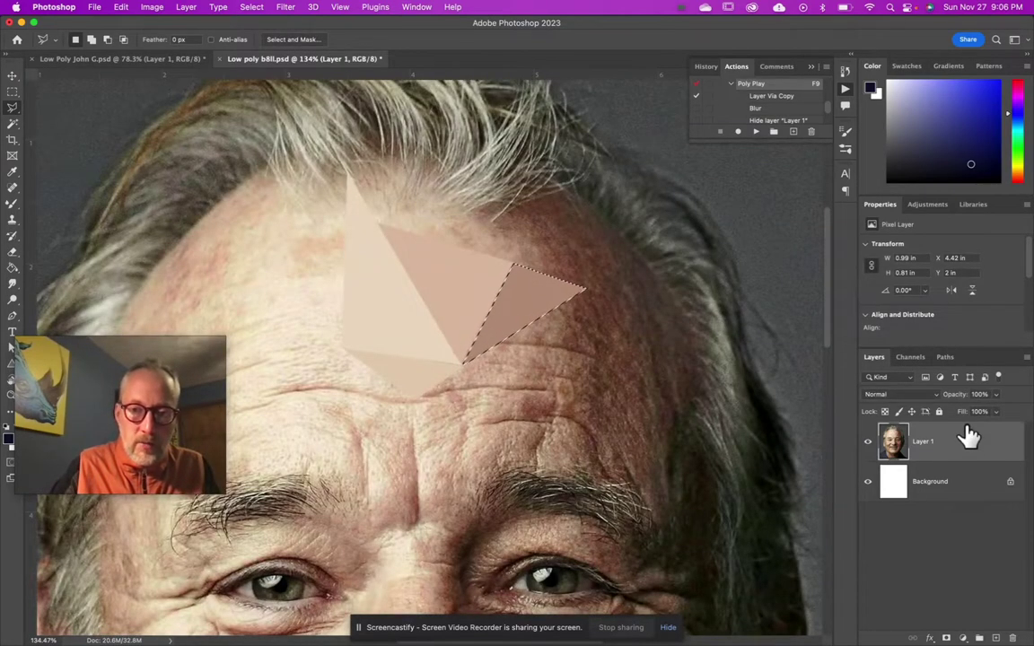
pyautogui.press('super+comma')
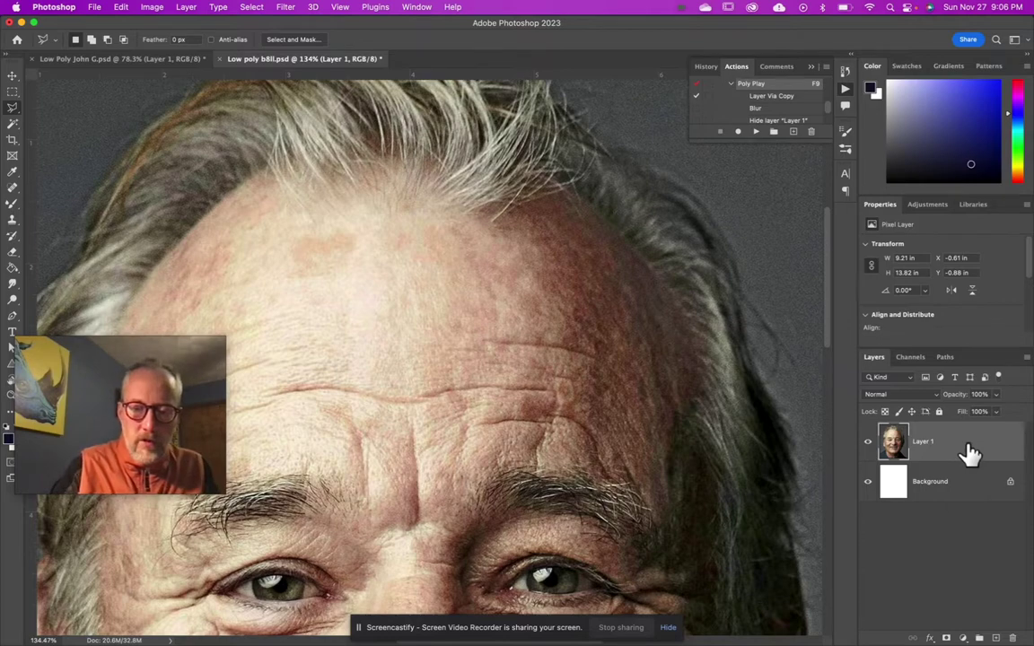
# Step: Duplicate Layer 1, lock and hide the original, and select Layer 1 copy
pyautogui.press('super+0')
pyautogui.press('super+j')
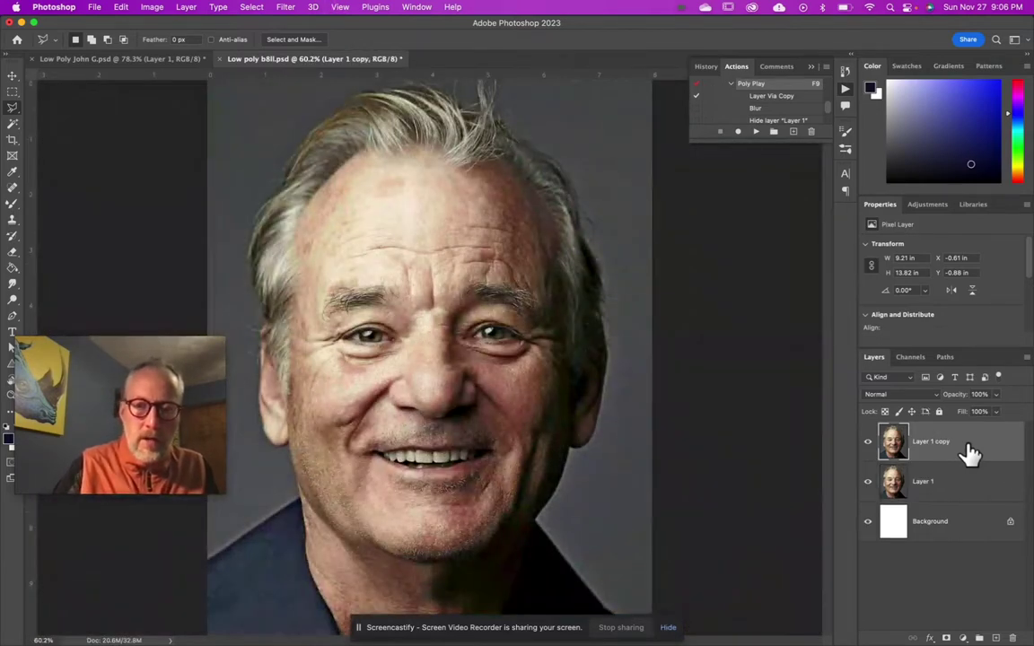
pyautogui.click(946, 491)
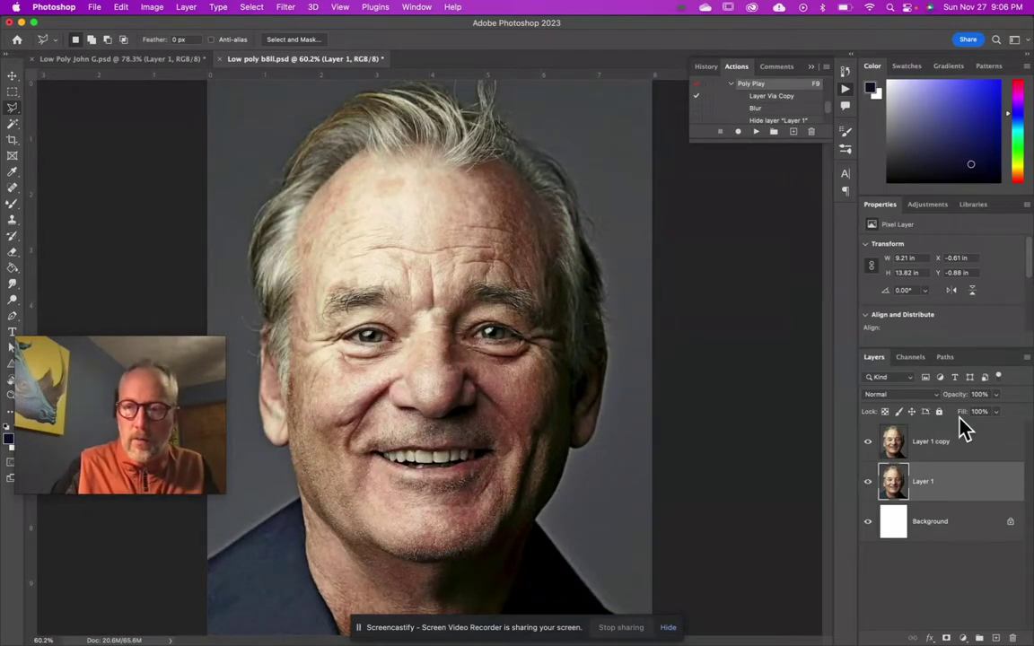
pyautogui.click(939, 411)
pyautogui.click(867, 482)
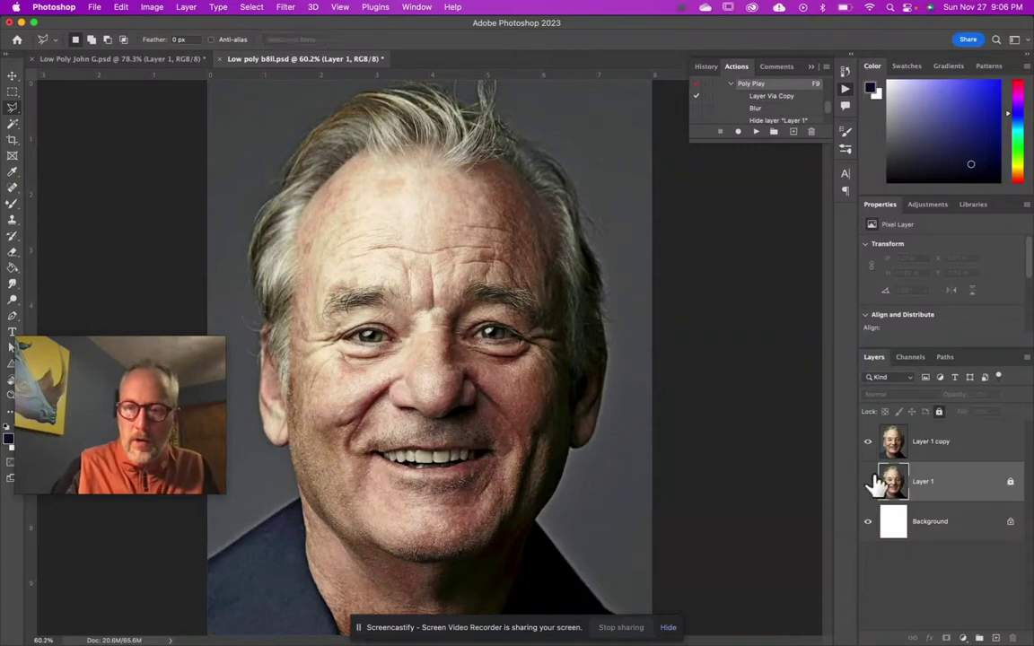
pyautogui.click(983, 453)
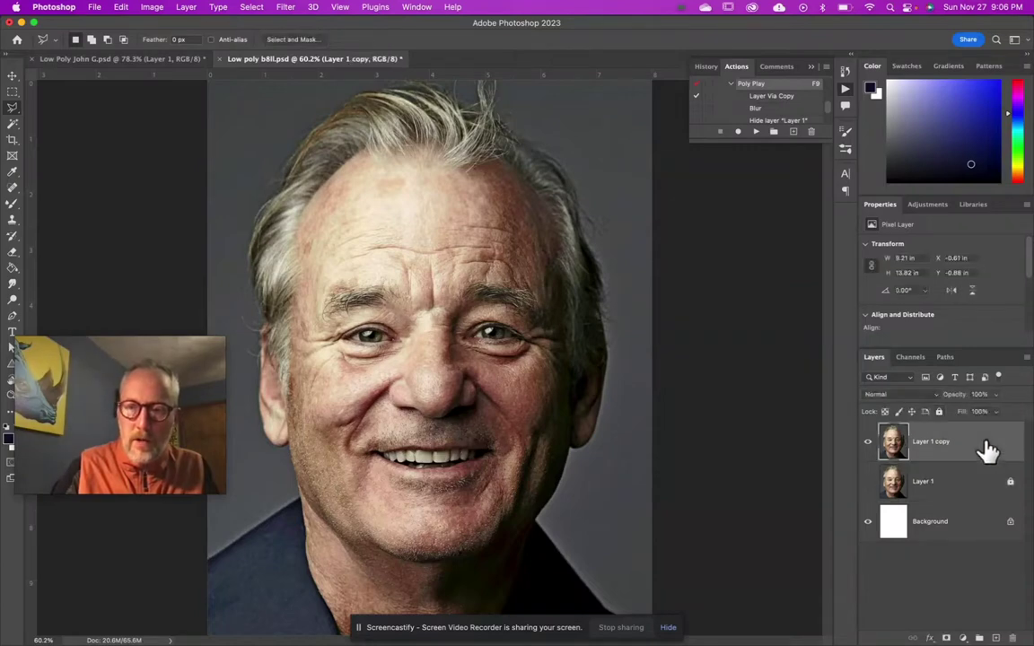
# Step: Toggle Layer 1 copy's visibility off and on twice to compare
pyautogui.click(868, 445)
pyautogui.click(868, 441)
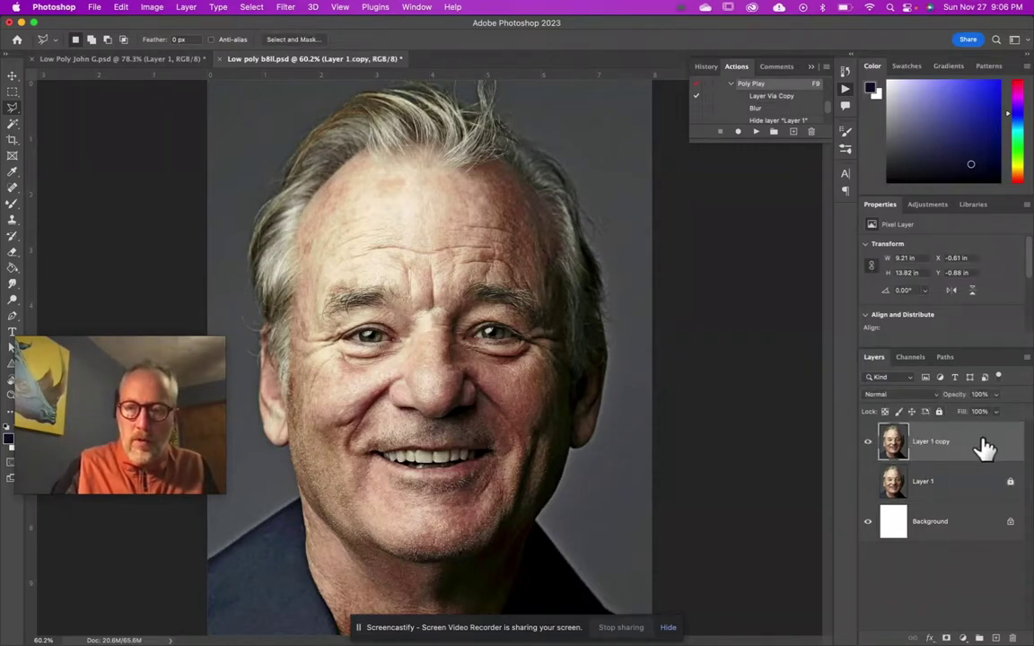
pyautogui.click(867, 442)
pyautogui.click(868, 442)
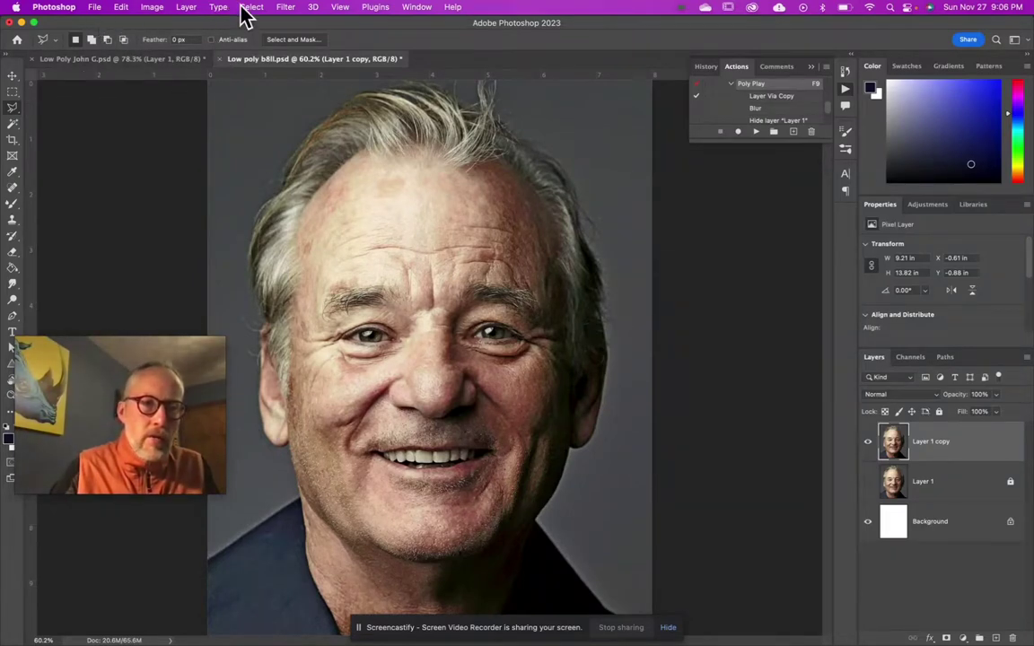
# Step: Set the grid to Medium Blue solid lines every 25 pixels with 1 subdivision
pyautogui.click(61, 9)
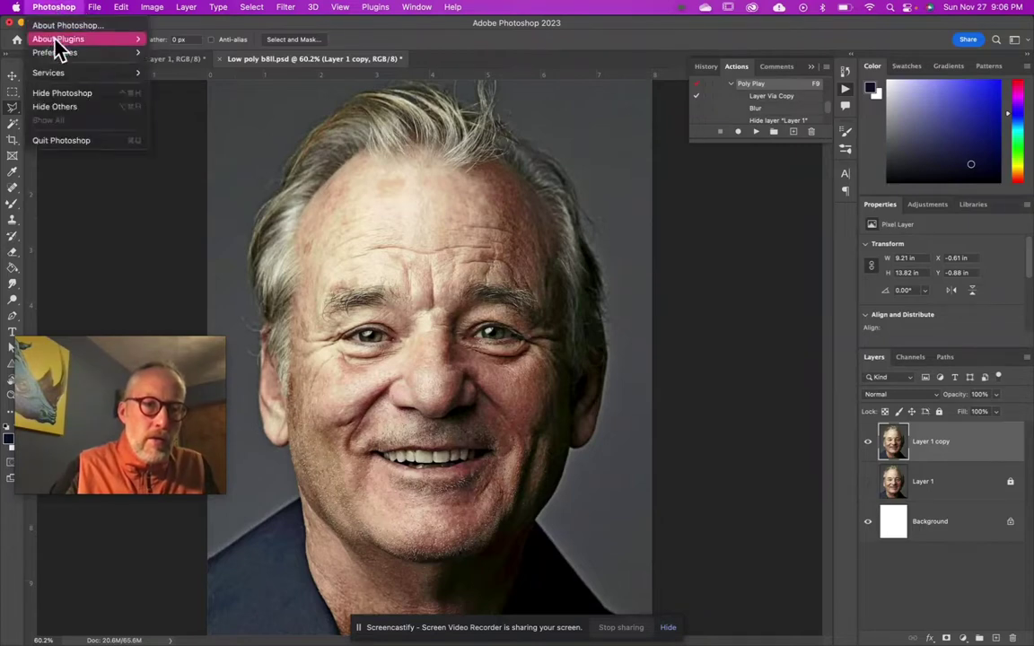
pyautogui.moveTo(55, 54)
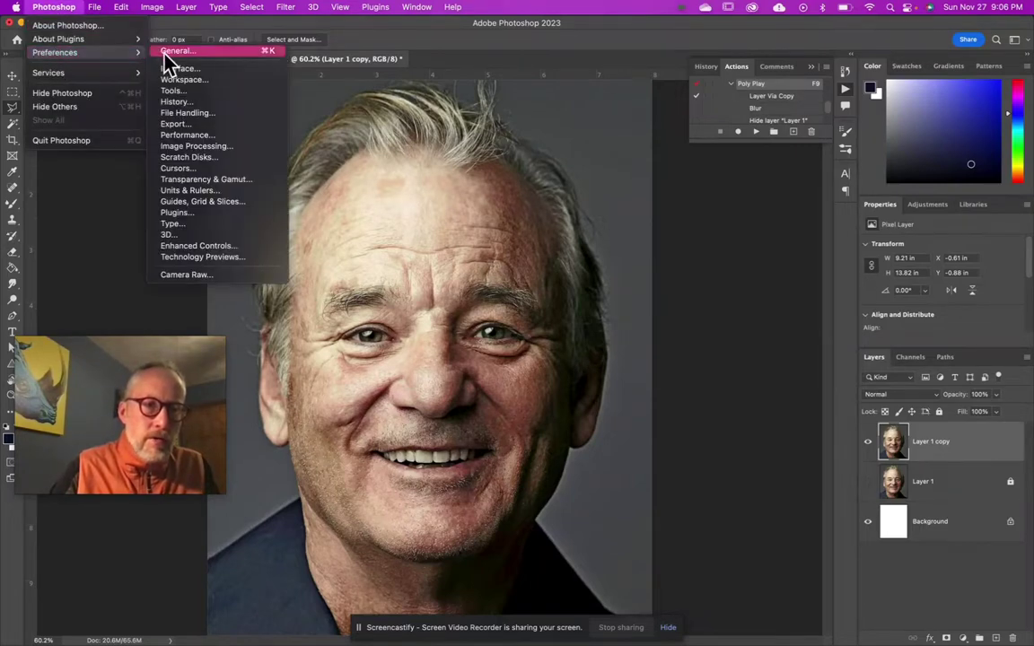
pyautogui.click(186, 206)
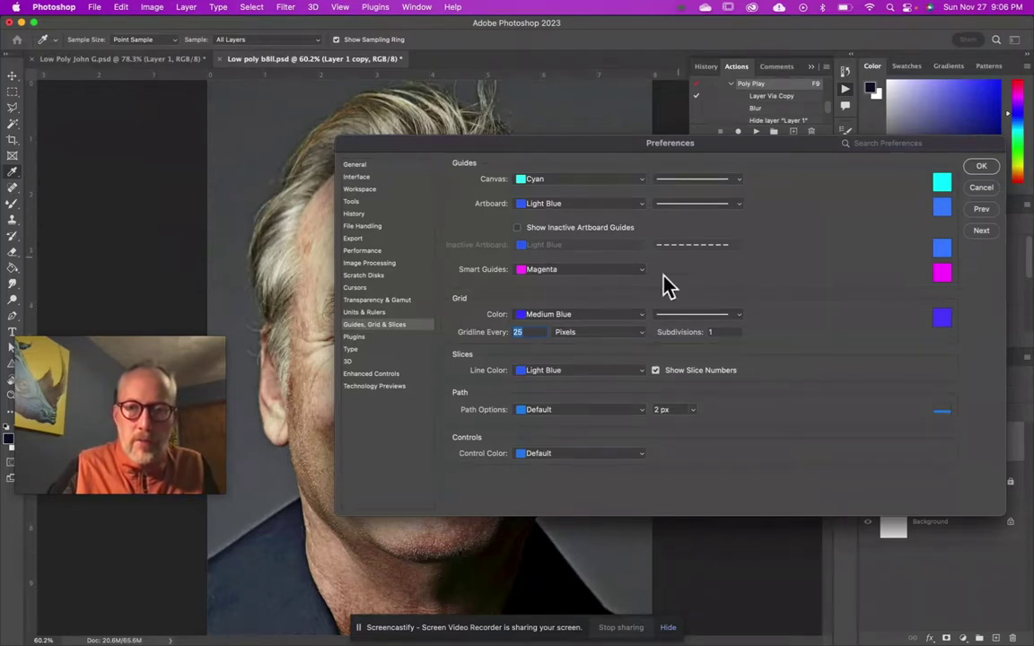
pyautogui.click(595, 316)
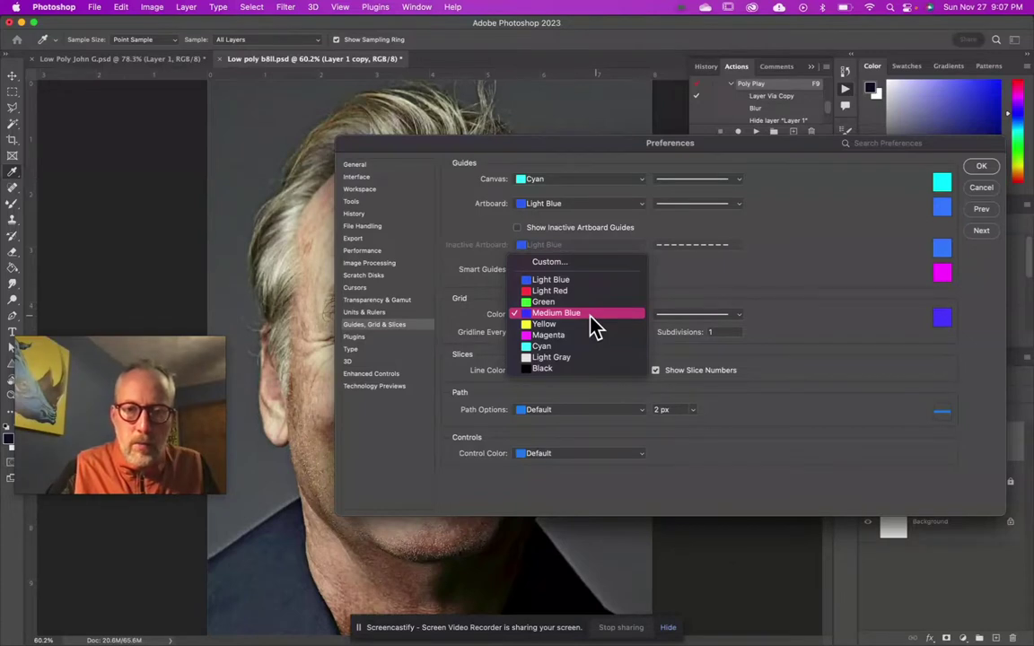
pyautogui.click(589, 323)
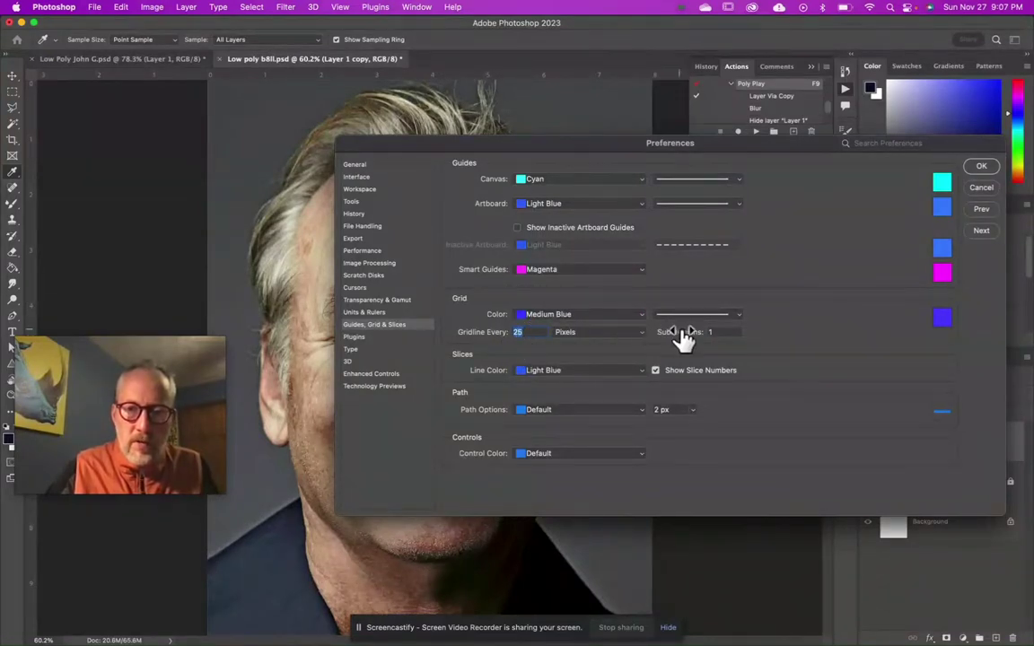
pyautogui.click(739, 317)
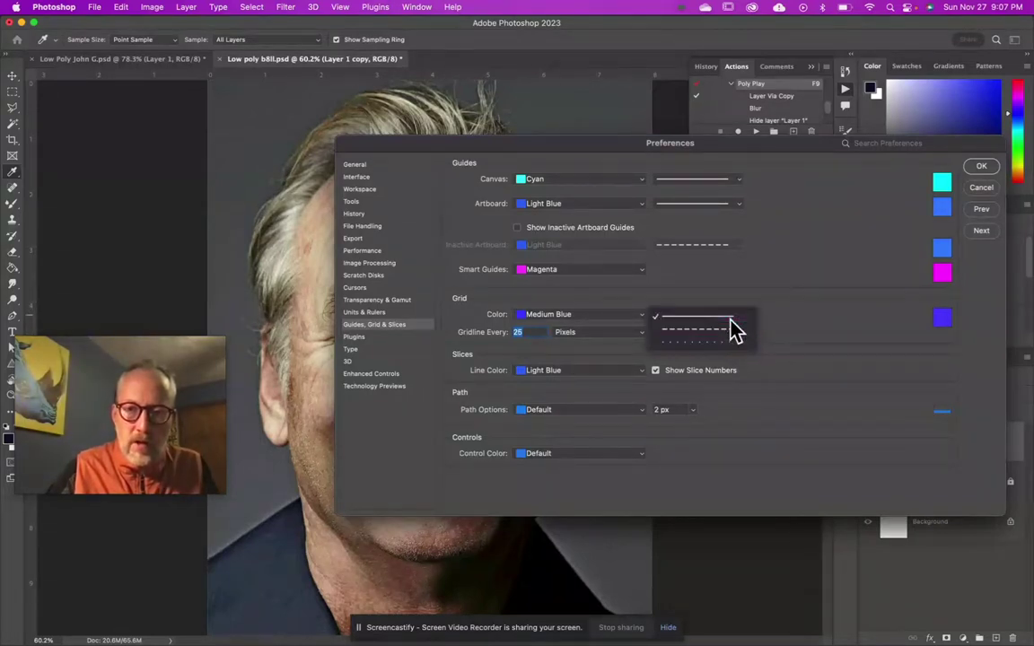
pyautogui.click(729, 319)
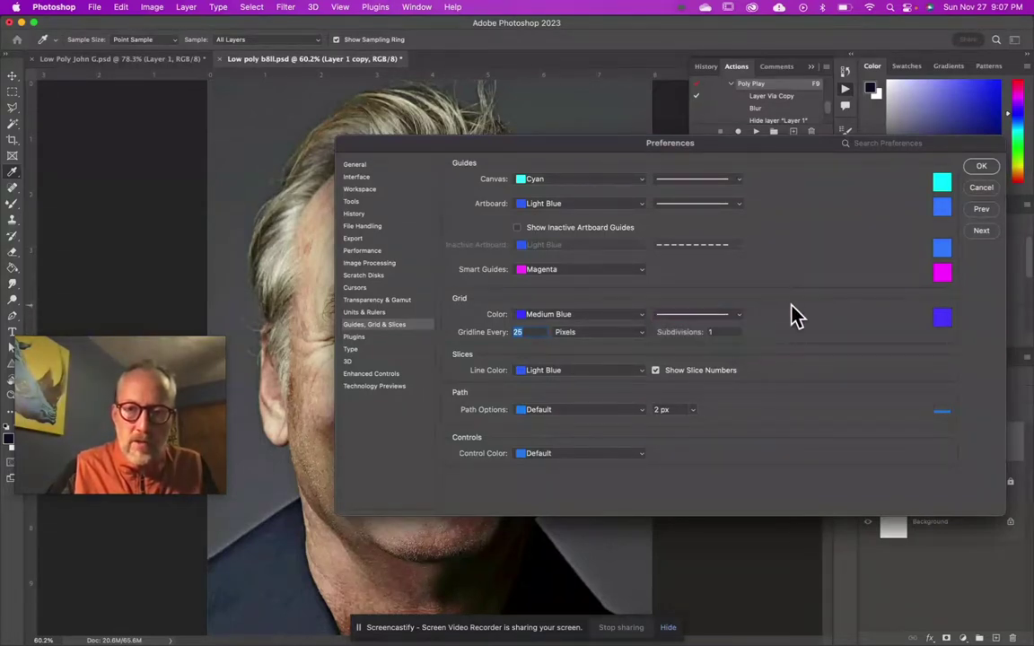
pyautogui.click(981, 167)
pyautogui.press('l')
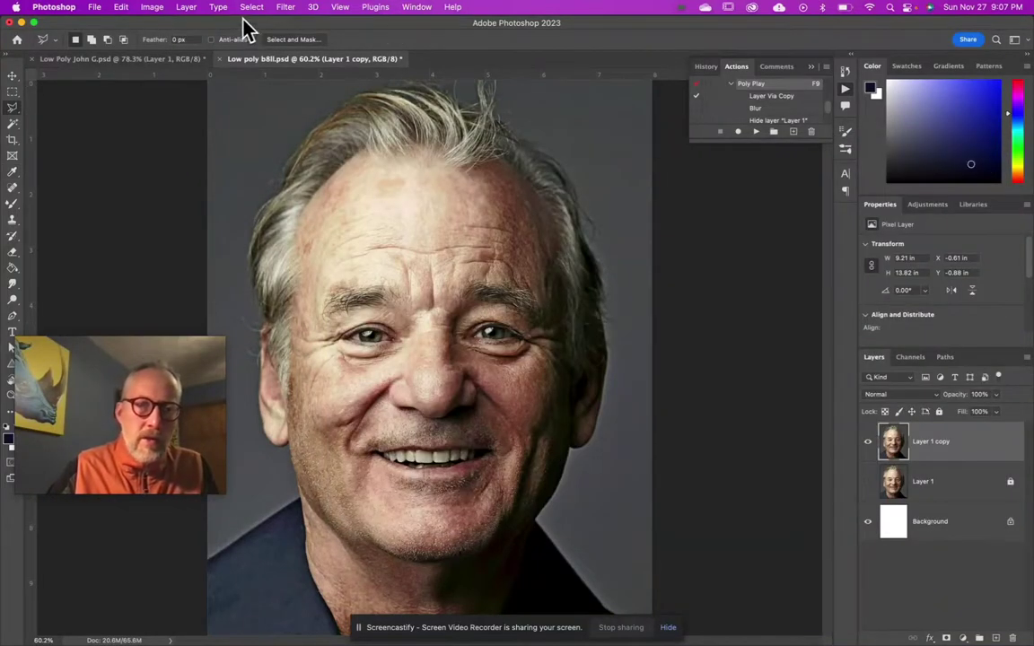
# Step: Turn on the Medium Blue grid overlay across the portrait with View > Show > Grid
pyautogui.click(339, 8)
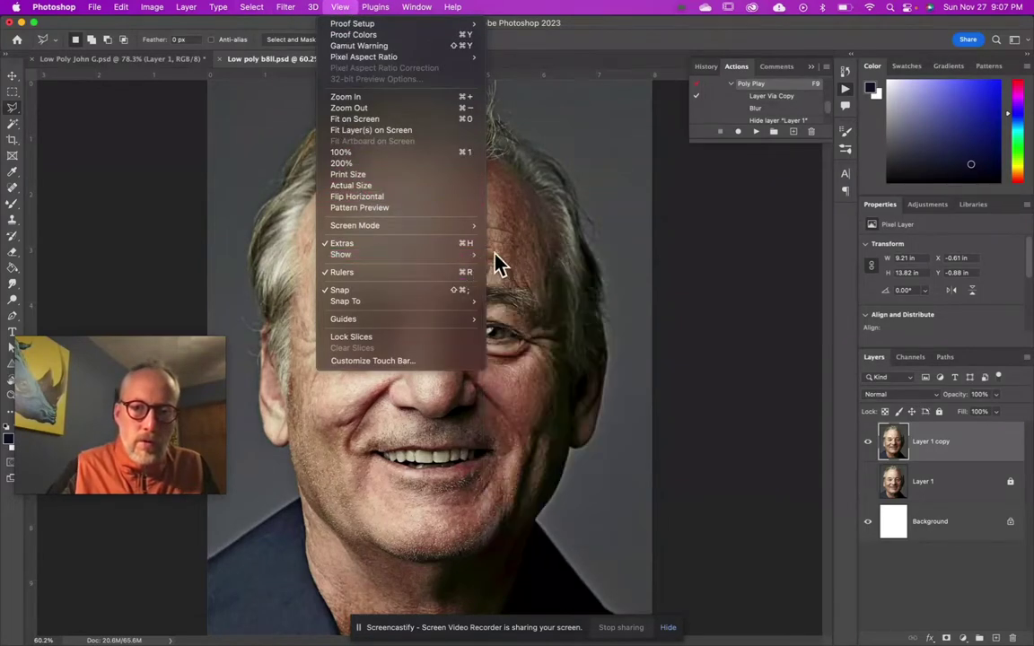
pyautogui.moveTo(478, 268)
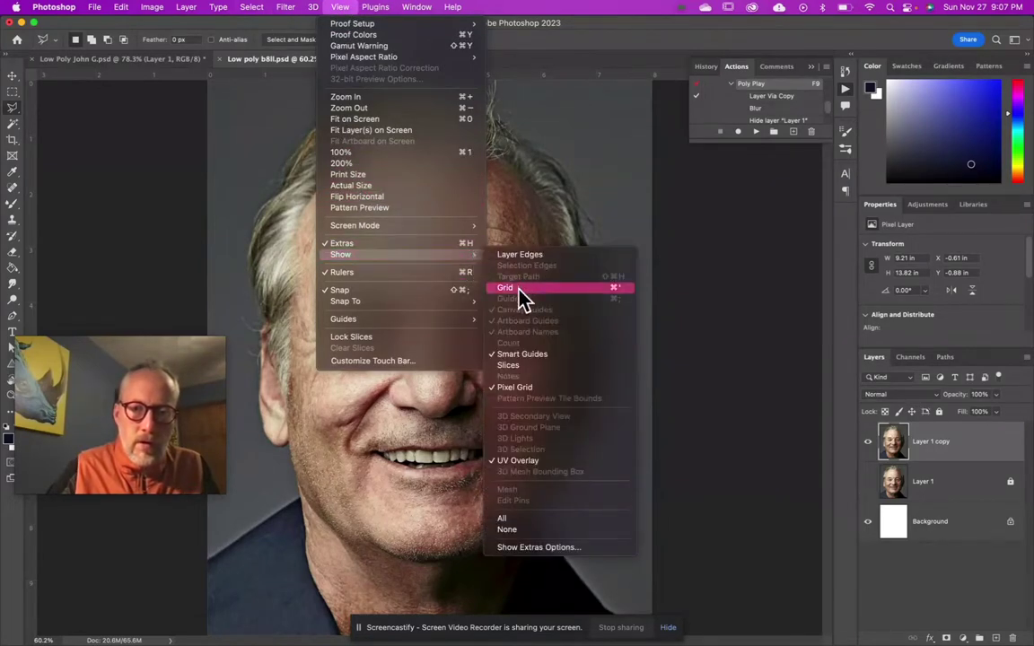
pyautogui.click(522, 288)
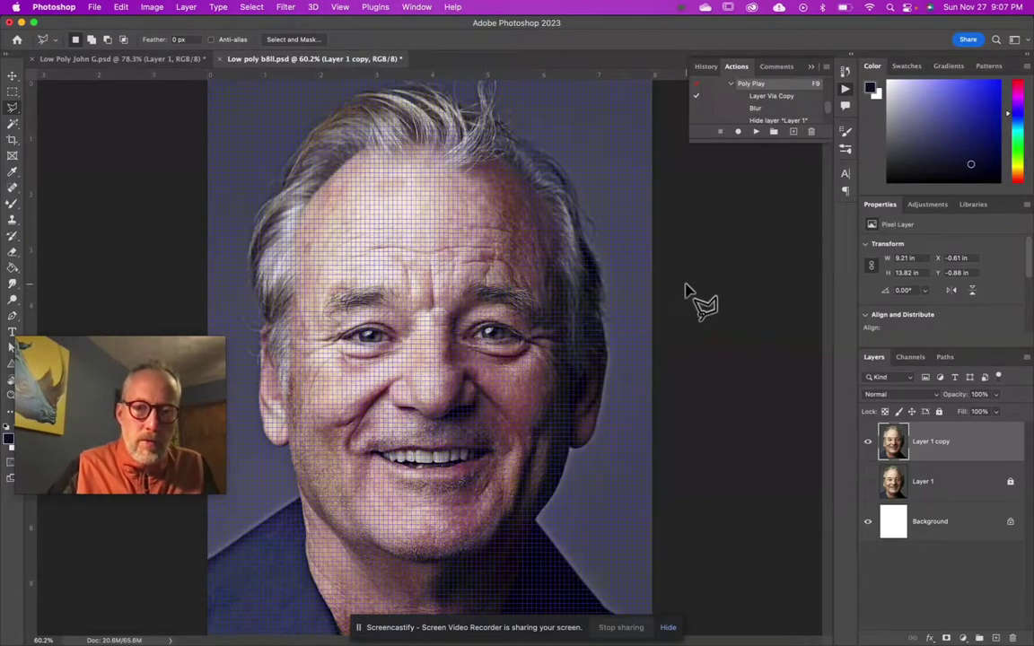
# Step: Zoom to about 180% on the eyes and outline a small triangle between the eyebrows
pyautogui.scroll(5, 446, 281)
pyautogui.scroll(2, 446, 281)
pyautogui.hscroll(-3, 446, 280)
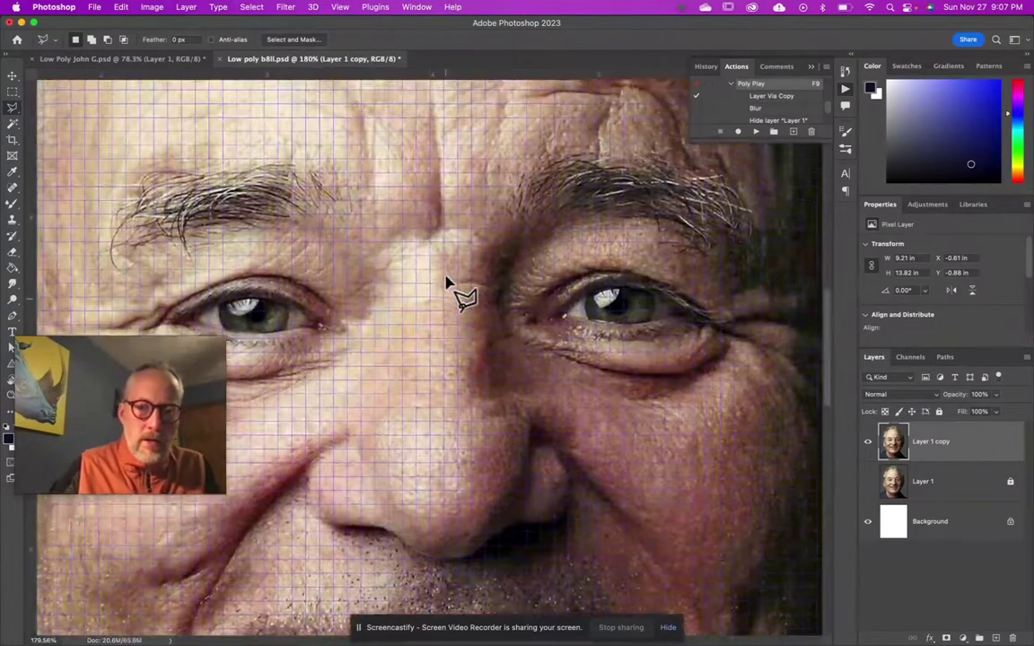
pyautogui.hscroll(-3, 446, 281)
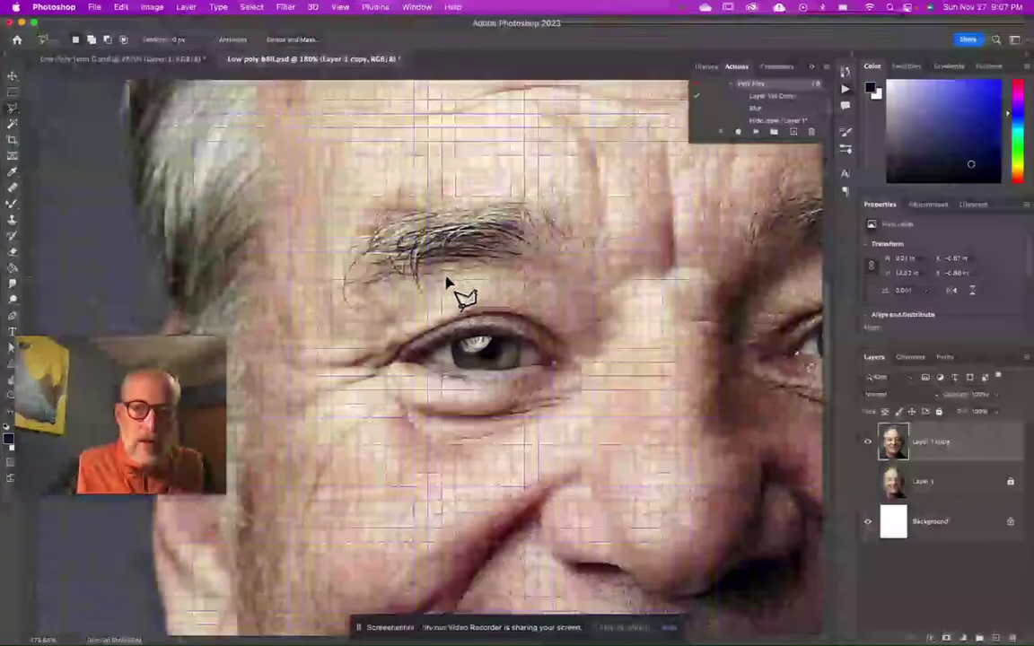
pyautogui.hscroll(3, 536, 236)
pyautogui.scroll(2, 536, 236)
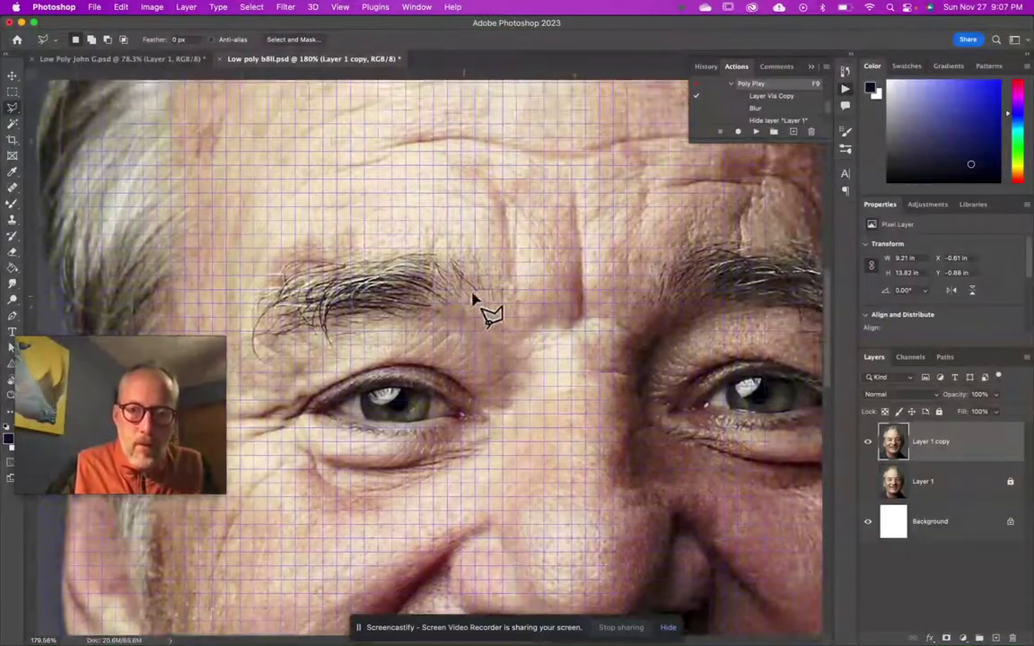
pyautogui.click(490, 222)
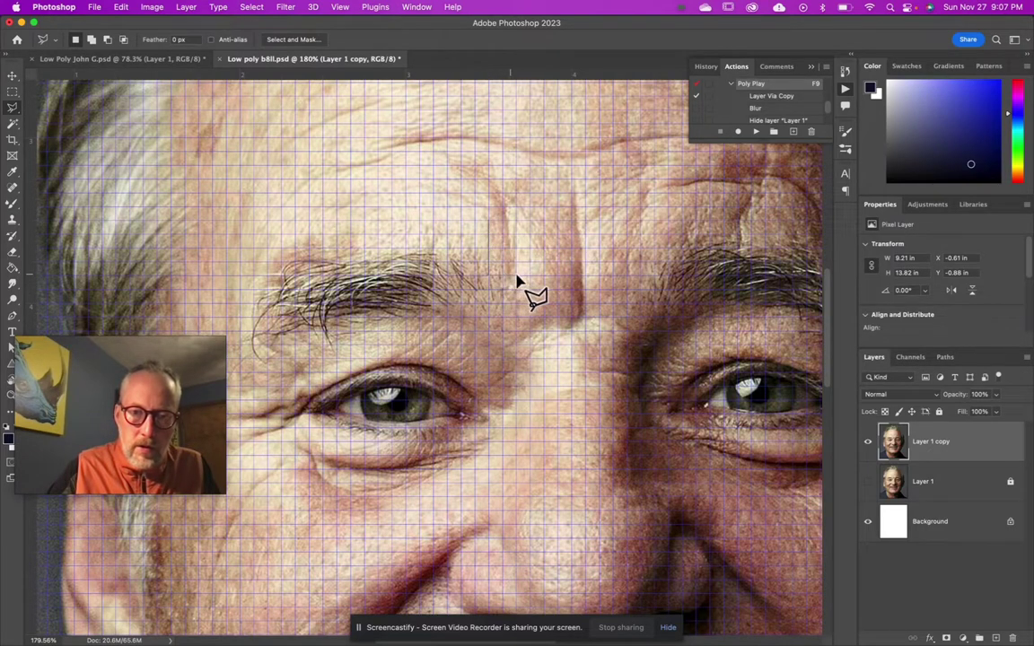
pyautogui.click(516, 281)
# Step: Close the forehead triangle selection, fill it via Filter > Average, and deselect
pyautogui.click(488, 224)
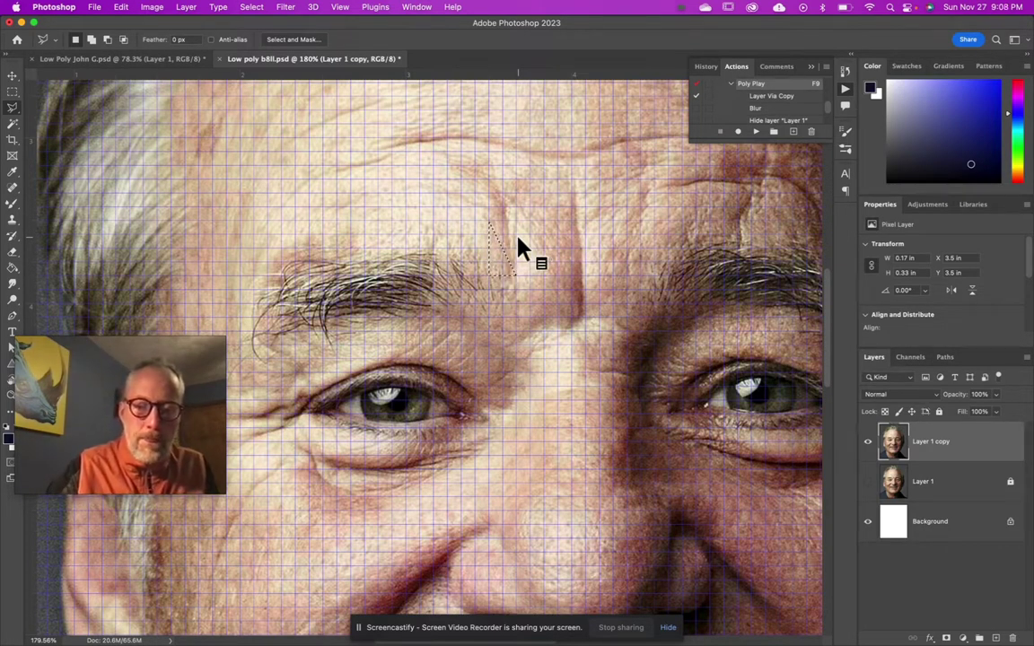
pyautogui.click(288, 11)
pyautogui.click(296, 24)
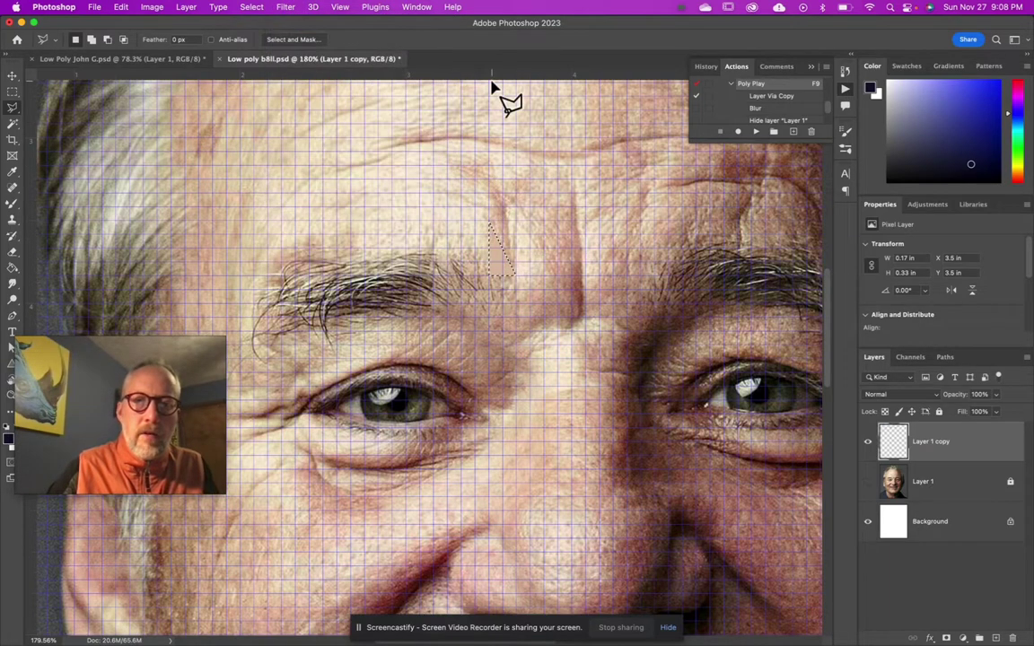
pyautogui.press('super+d')
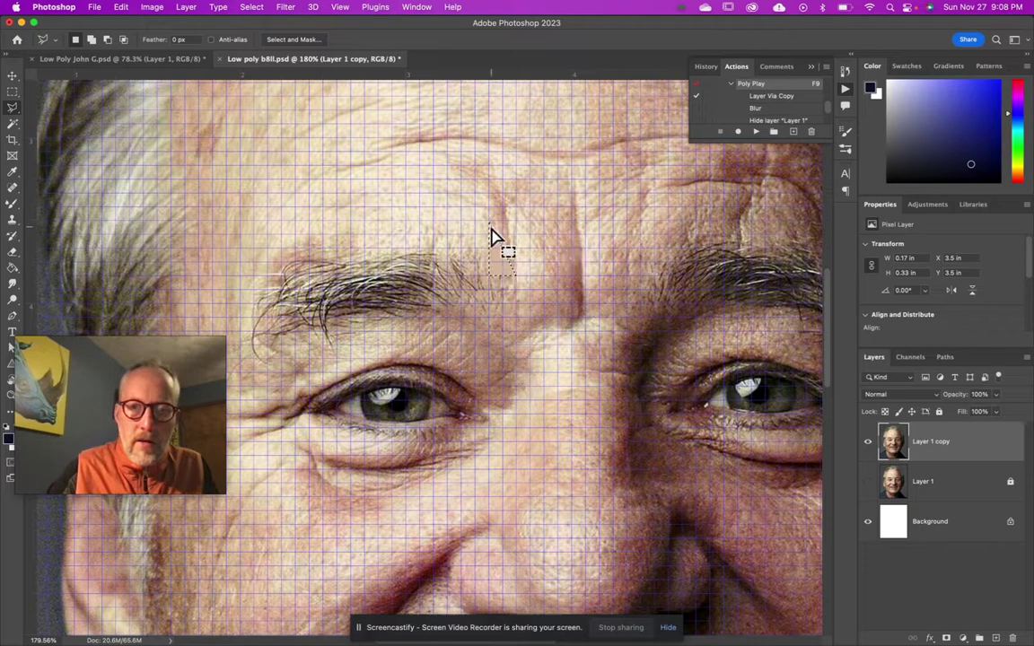
# Step: Draw a second forehead triangle, fill it with its averaged colour, and toggle Layer 1 copy to check
pyautogui.click(489, 221)
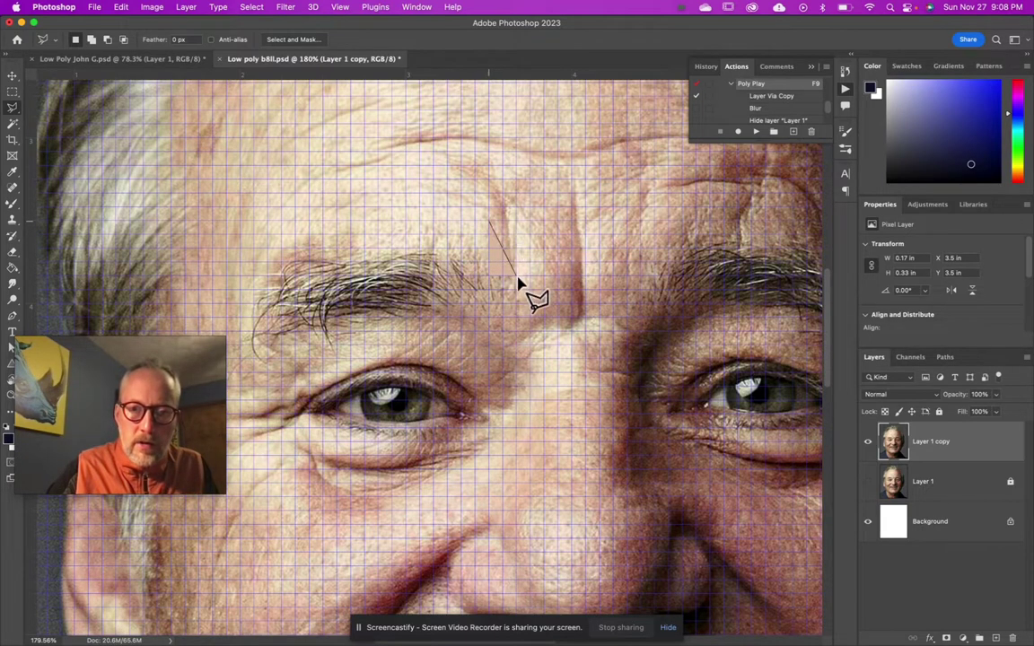
pyautogui.click(518, 276)
pyautogui.click(543, 235)
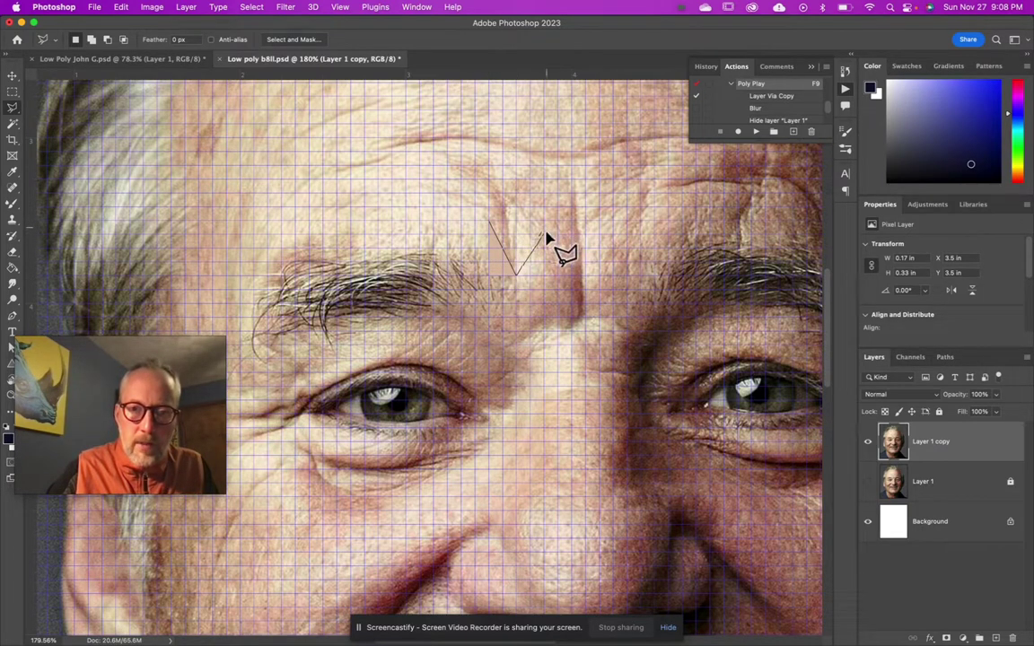
pyautogui.click(490, 224)
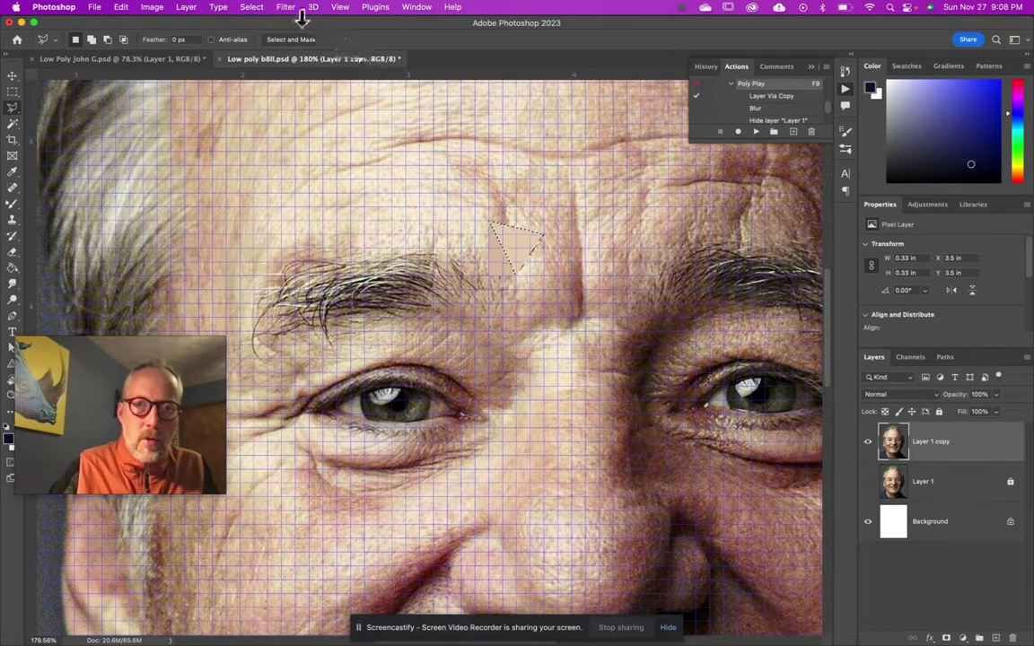
pyautogui.click(287, 8)
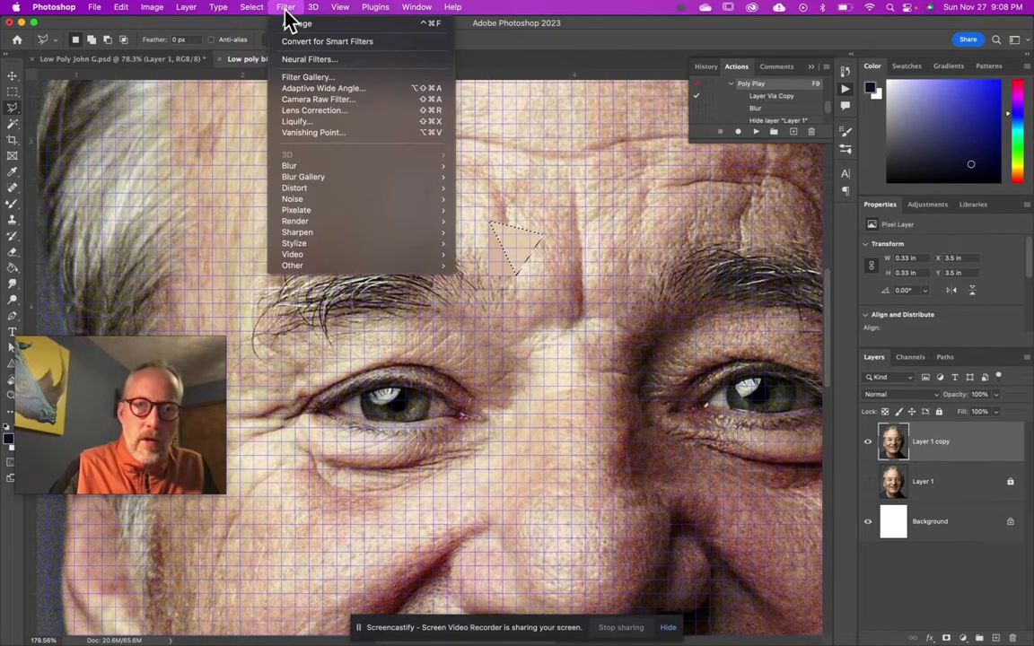
pyautogui.click(429, 24)
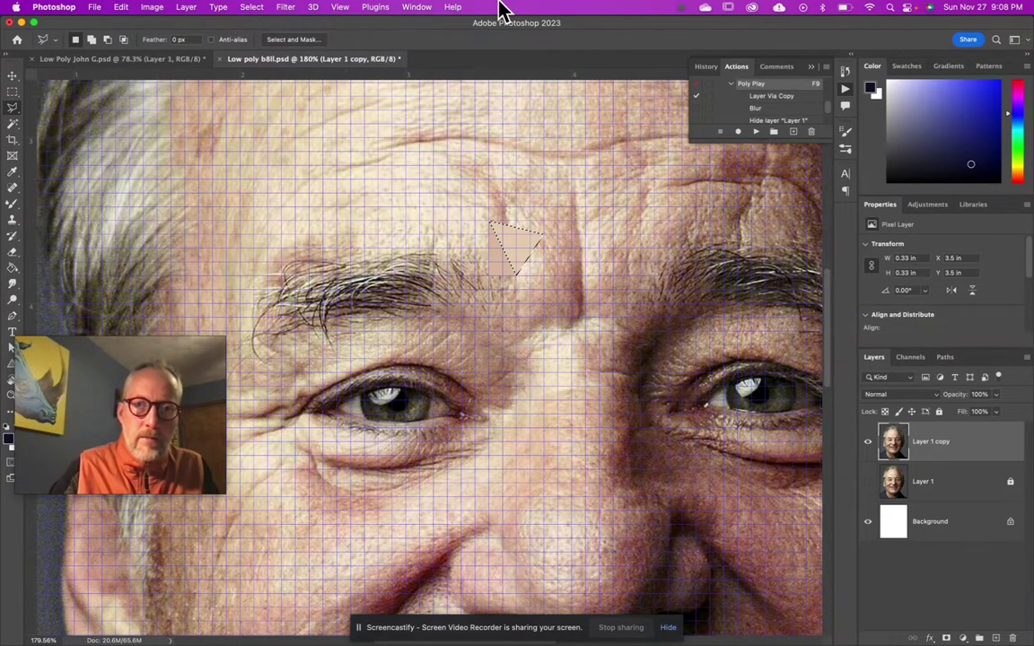
pyautogui.click(867, 442)
pyautogui.click(869, 442)
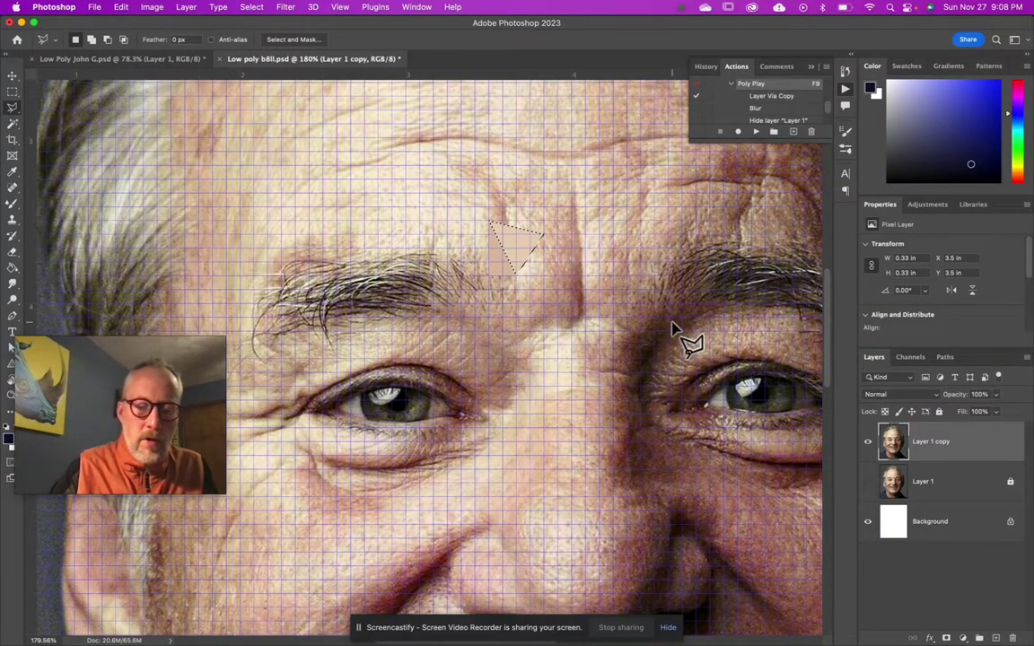
# Step: Copy the narrow forehead triangle onto a new Layer 2 and check it by hiding Layer 1 copy
pyautogui.press('F9')
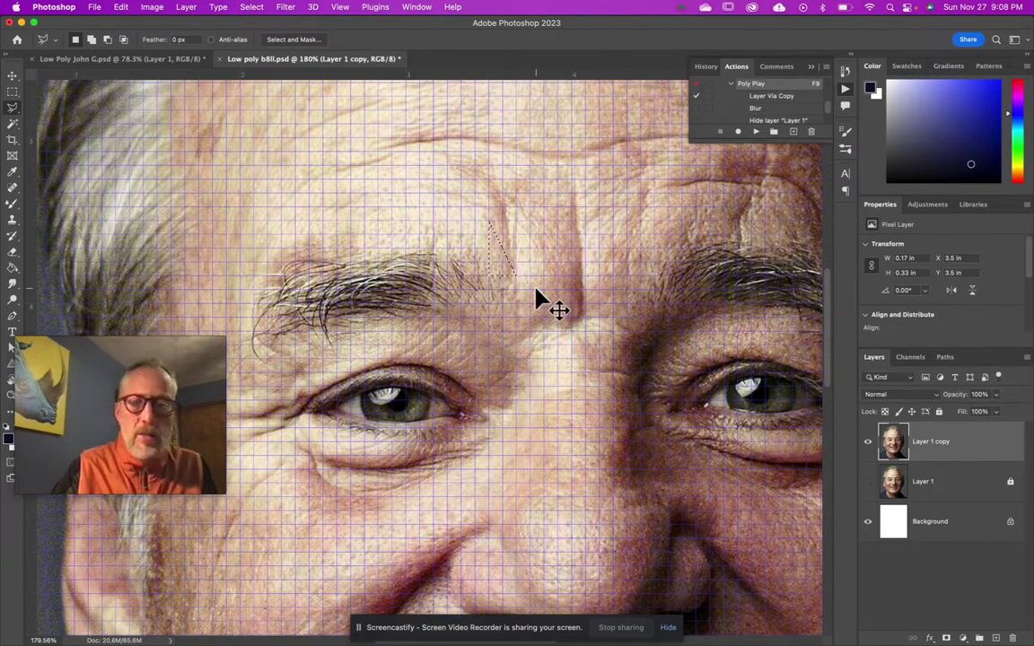
pyautogui.press('F9')
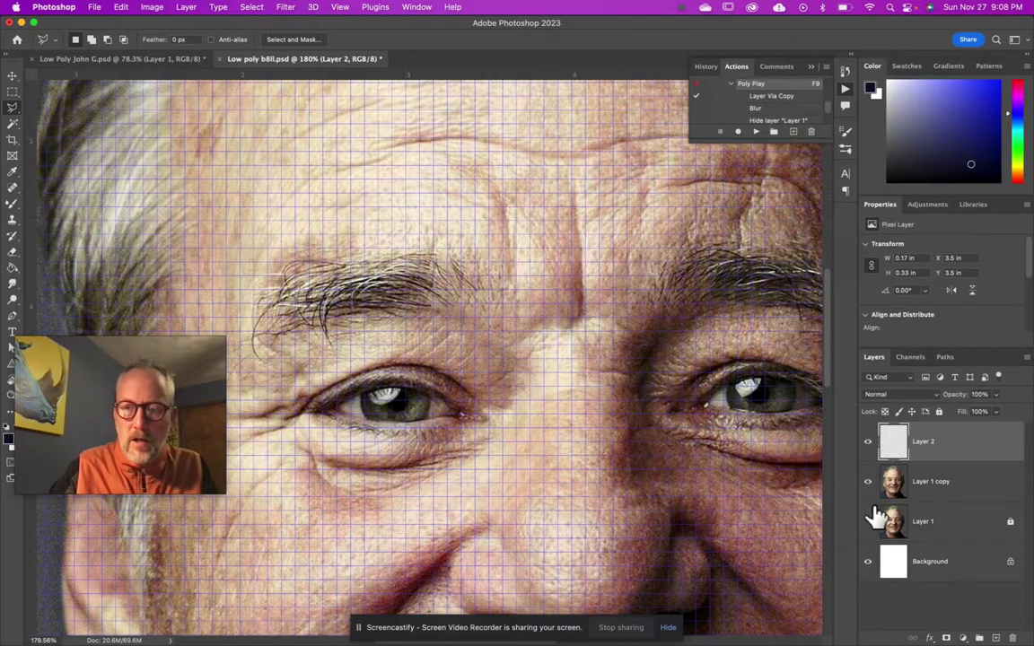
pyautogui.click(869, 483)
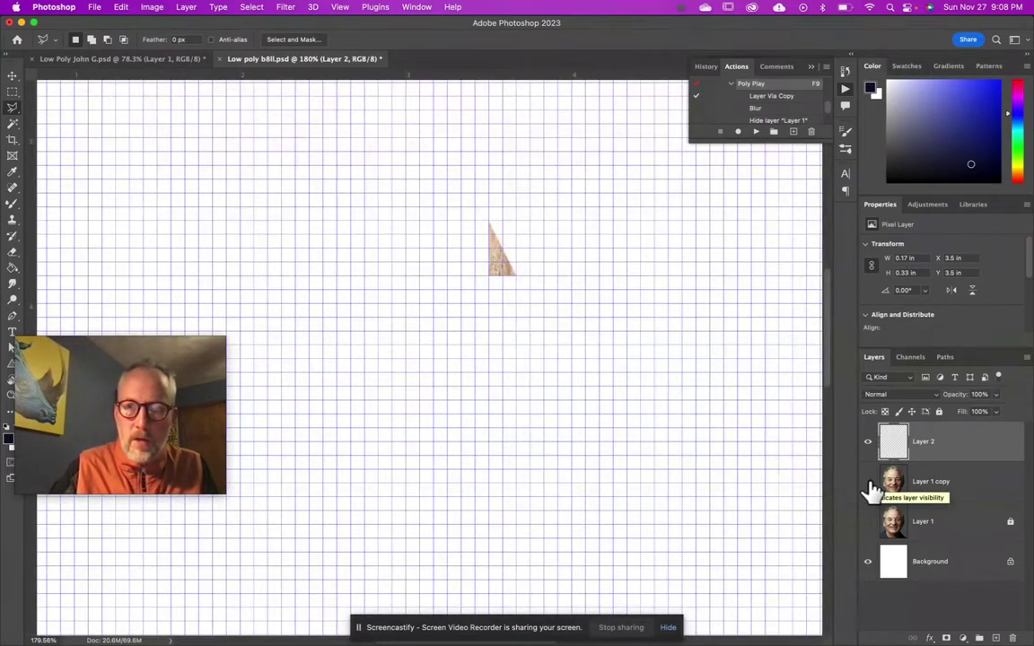
pyautogui.click(869, 484)
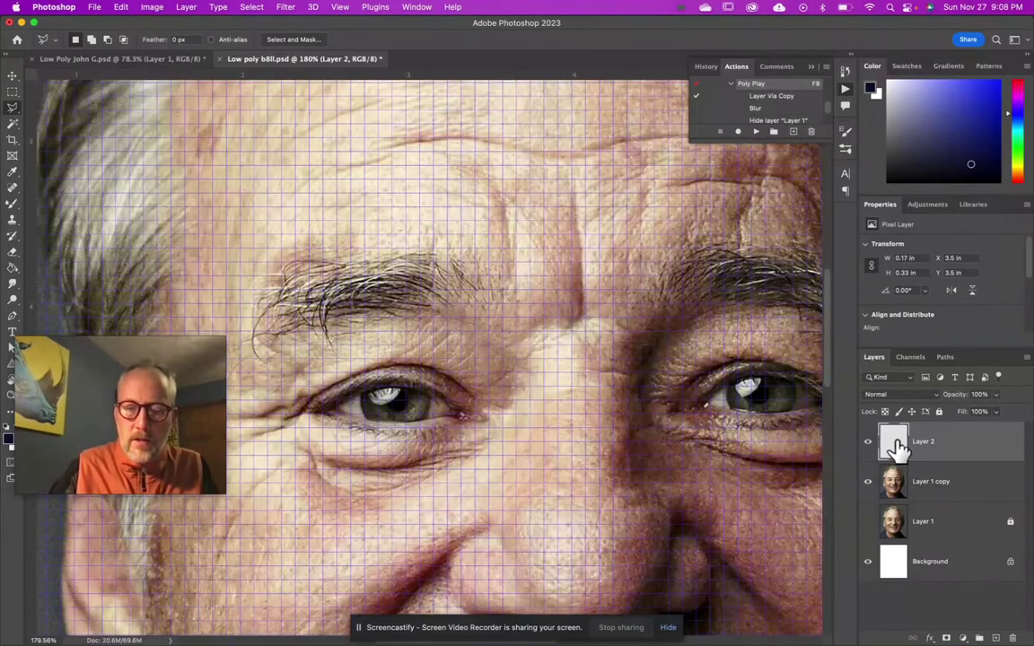
# Step: Load Layer 2's triangle as a selection, apply Filter > Blur > Average, deselect, and reselect Layer 1 copy
pyautogui.moveTo(892, 446); pyautogui.dragTo(577, 380)
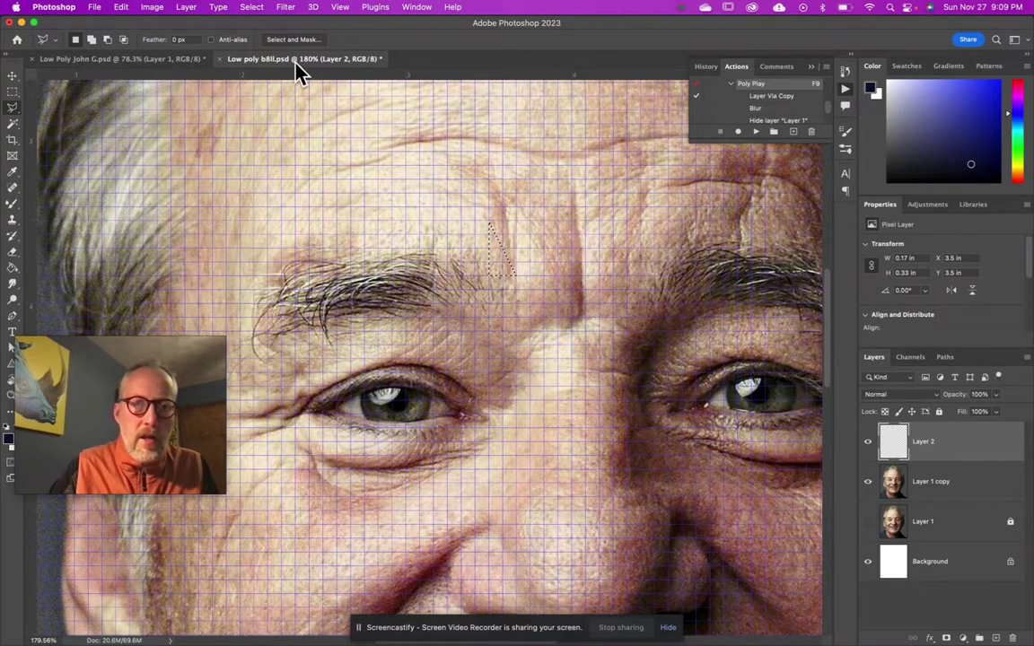
pyautogui.click(286, 8)
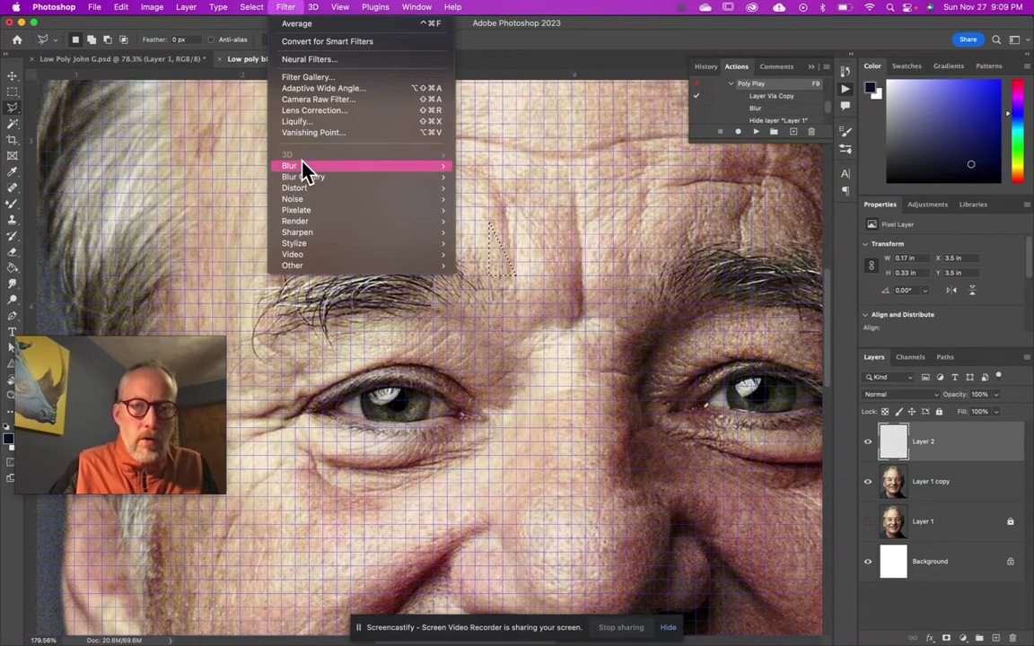
pyautogui.moveTo(304, 170)
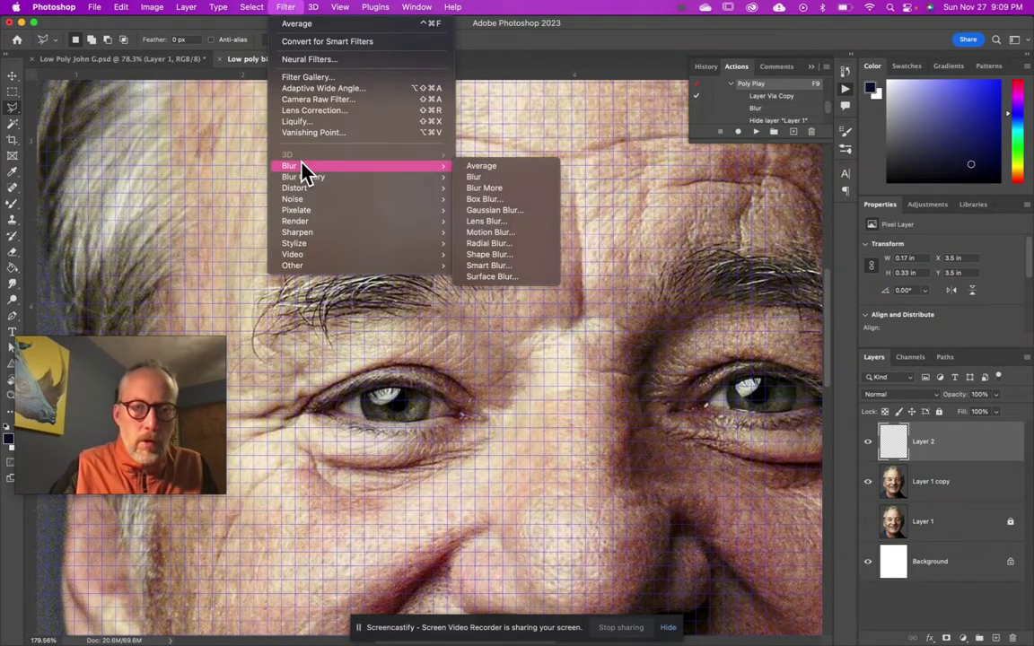
pyautogui.click(474, 168)
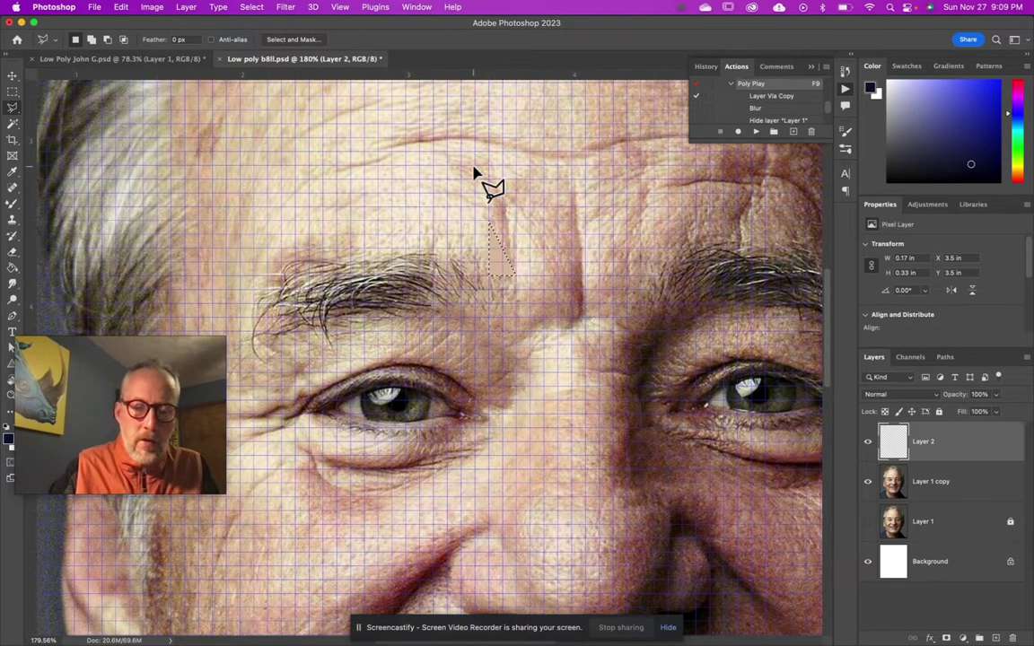
pyautogui.press('super+d')
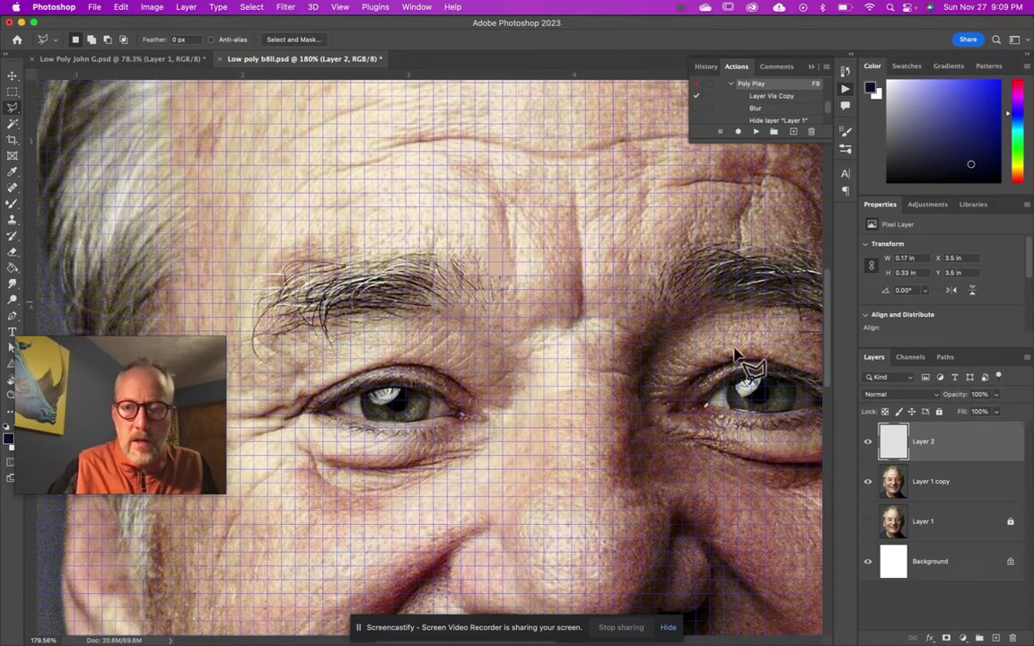
pyautogui.click(979, 487)
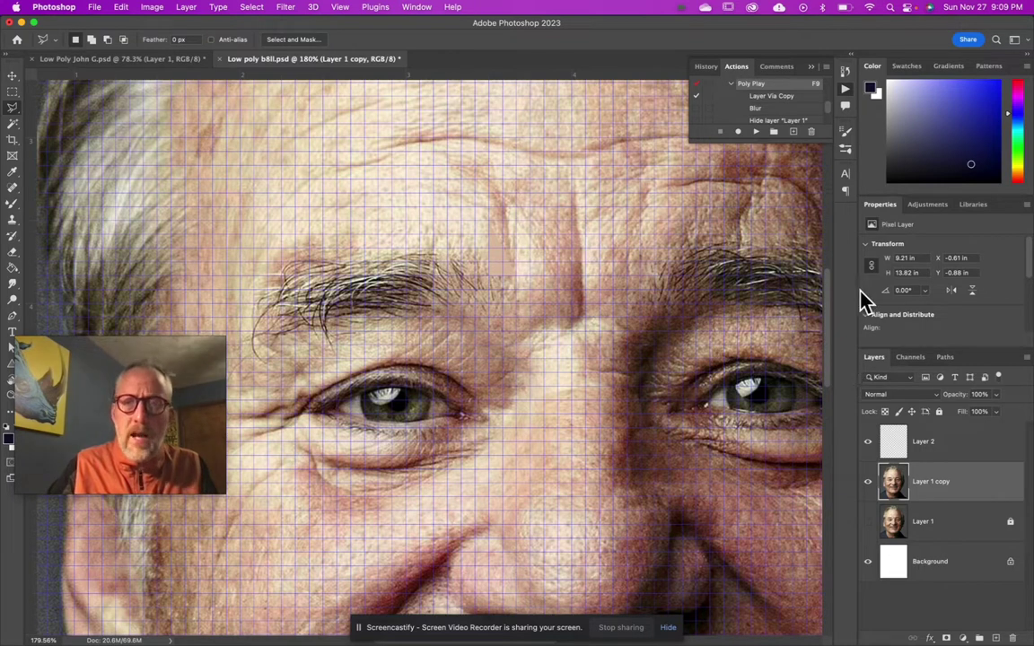
# Step: Glance at History, return to the Actions panel, and collapse the Poly Play action set
pyautogui.click(706, 68)
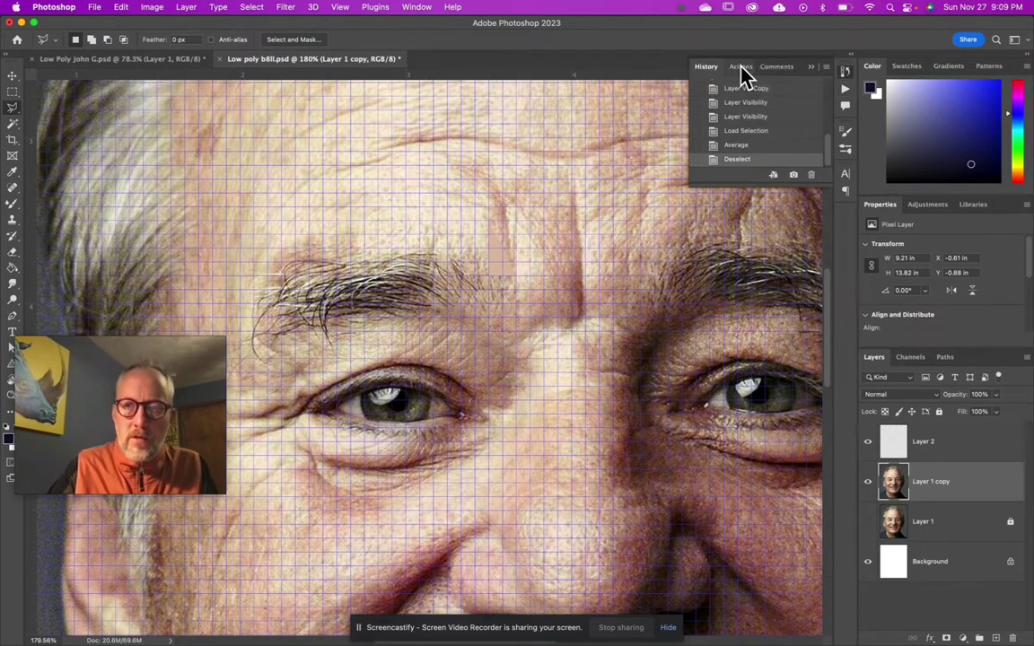
pyautogui.click(738, 67)
pyautogui.click(416, 7)
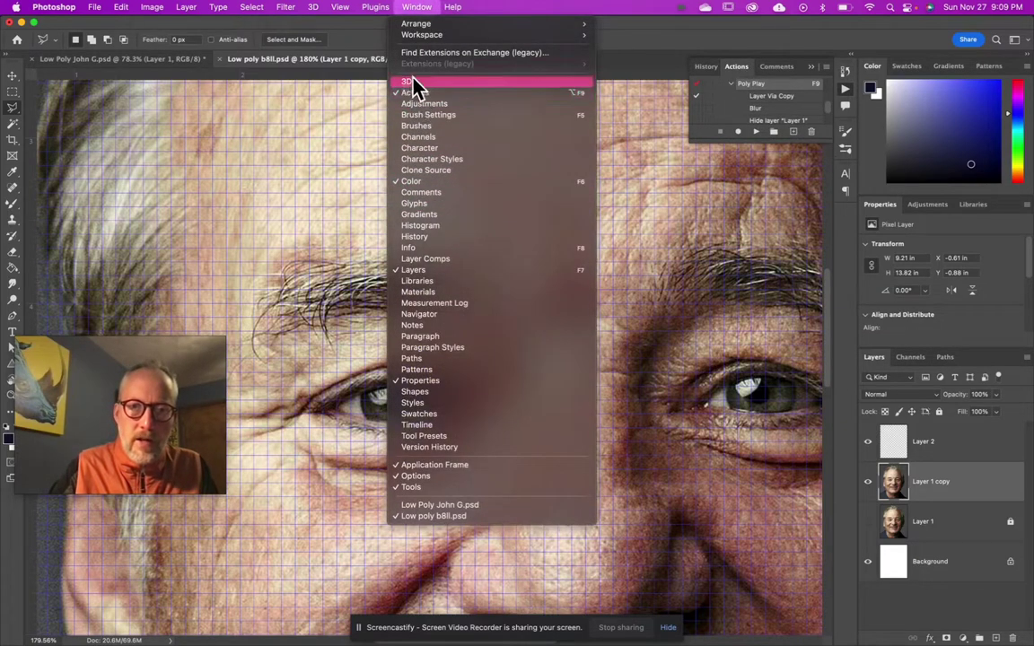
pyautogui.click(371, 69)
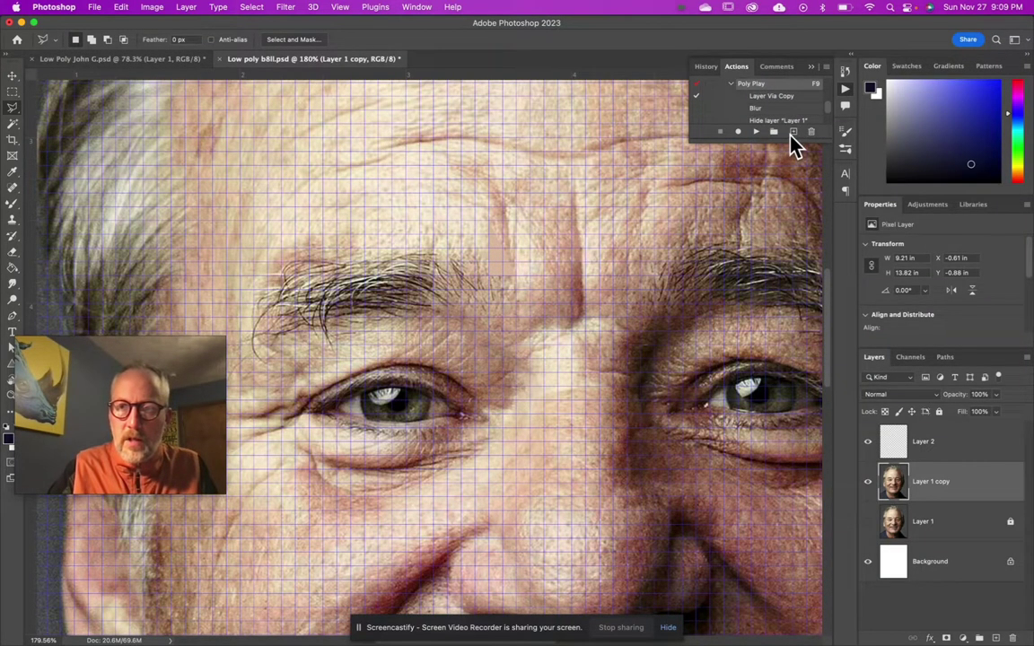
pyautogui.click(728, 86)
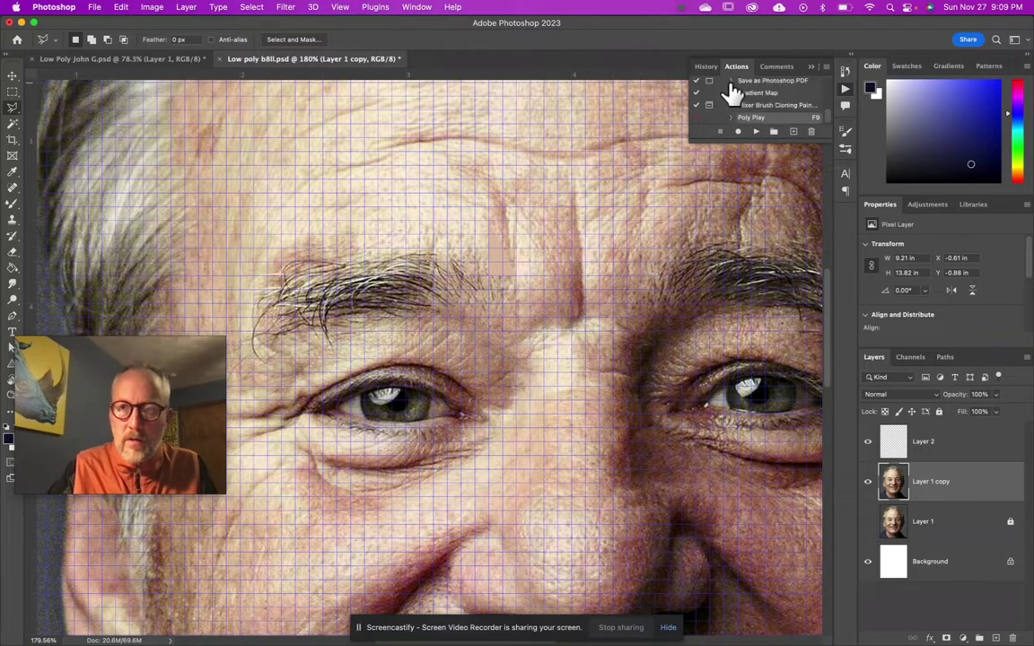
# Step: Create a new action named 'Polygon action' in Default Actions and begin recording
pyautogui.click(793, 132)
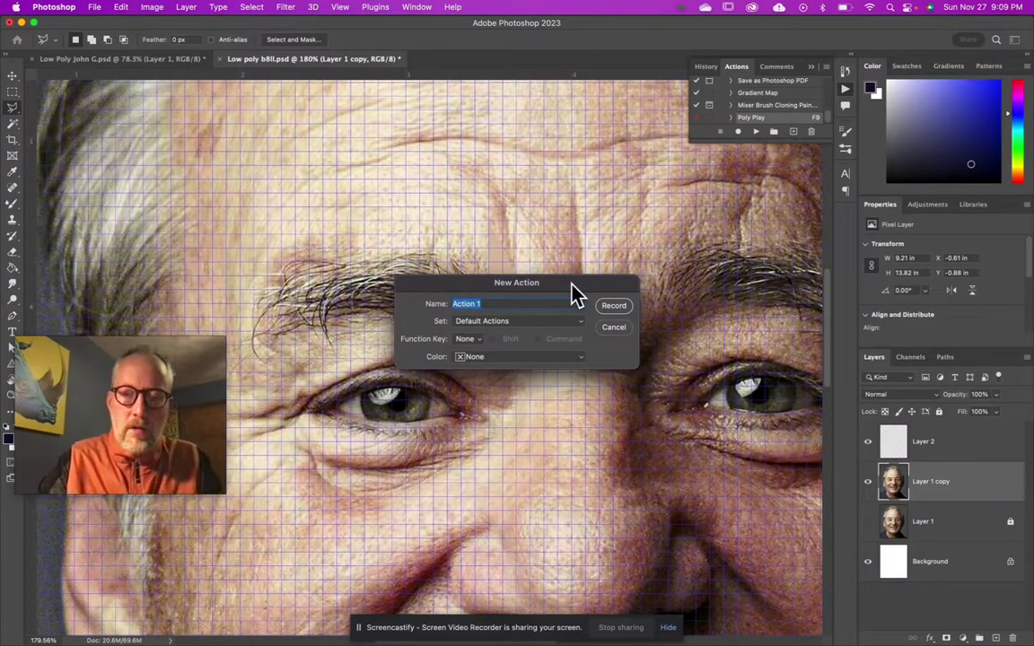
pyautogui.write('Polygon a')
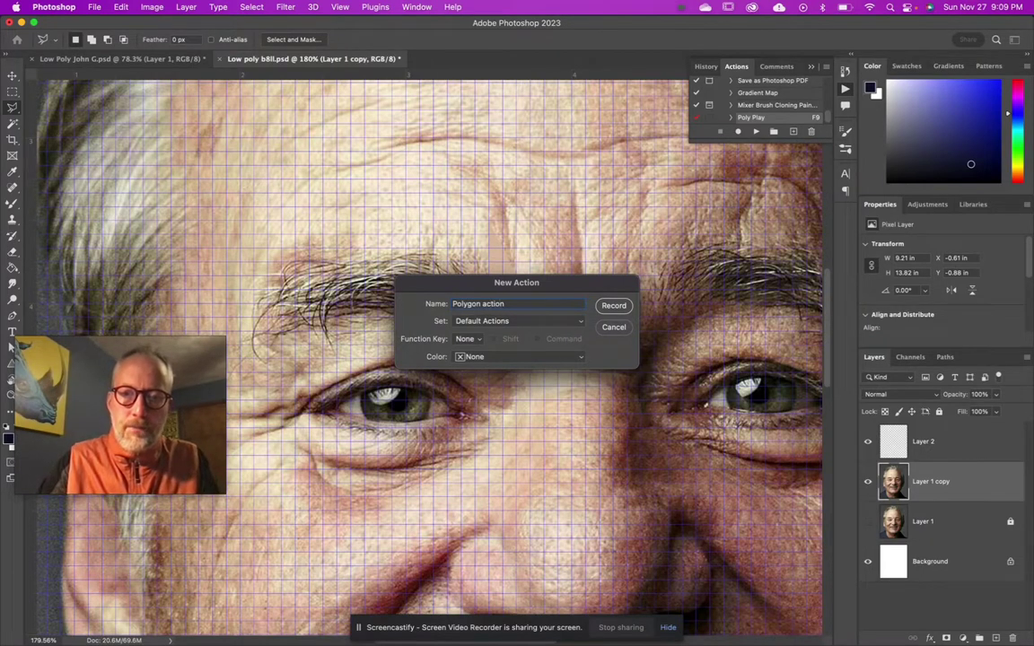
pyautogui.click(615, 310)
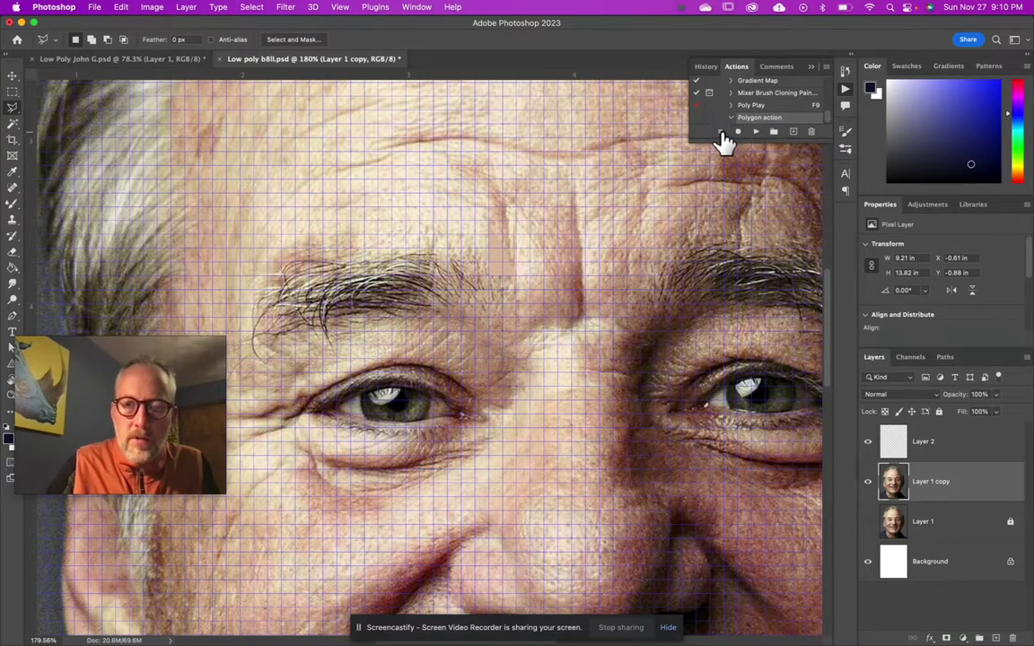
# Step: Draw a triangle selection on the forehead and start recording into Polygon action
pyautogui.click(490, 222)
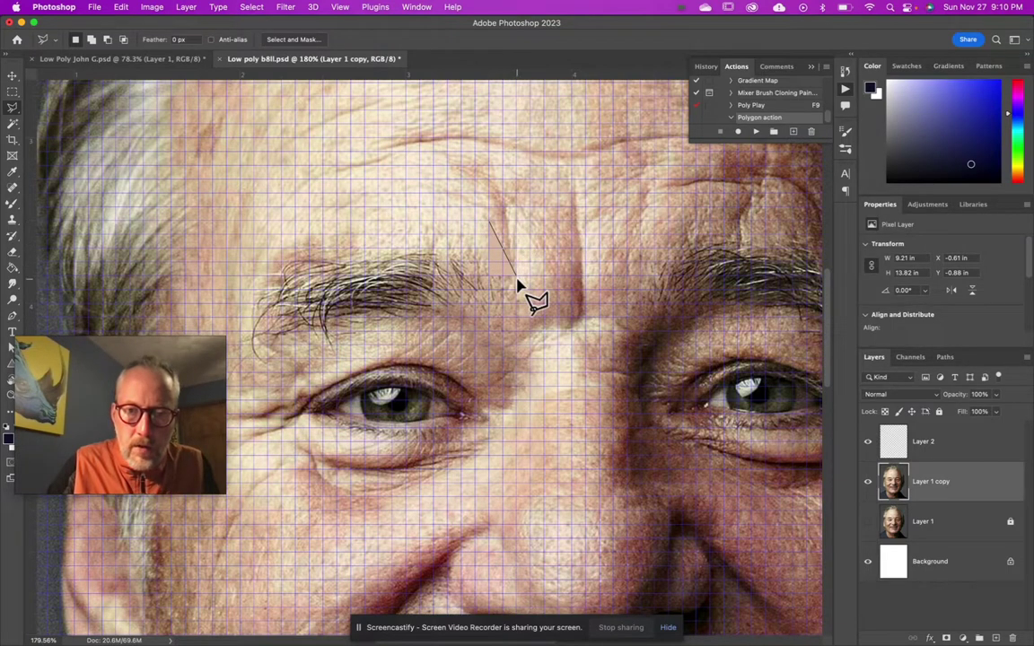
pyautogui.click(519, 274)
pyautogui.click(543, 236)
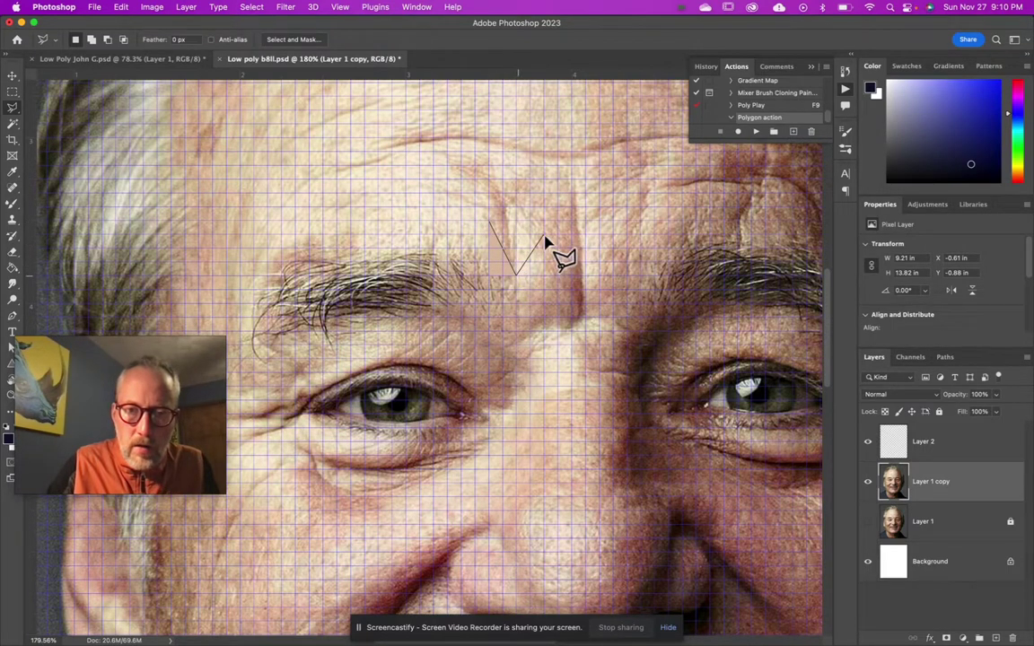
pyautogui.click(490, 226)
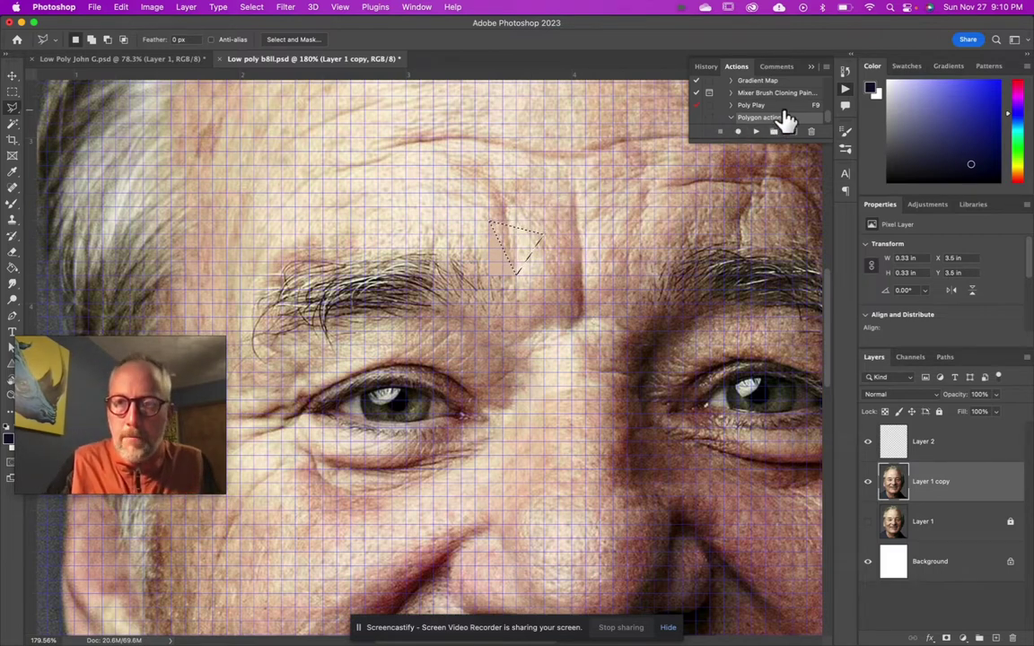
pyautogui.click(737, 133)
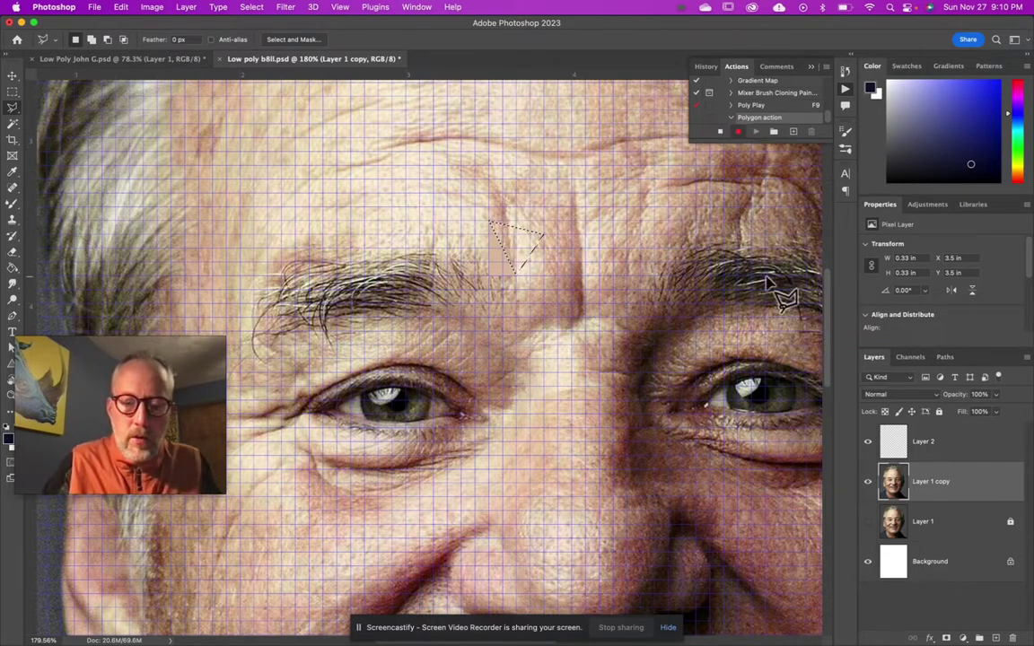
# Step: Record copying the triangle to Layer 3, averaging its colour, deselecting, and reselecting Layer 1 copy
pyautogui.press('super+j')
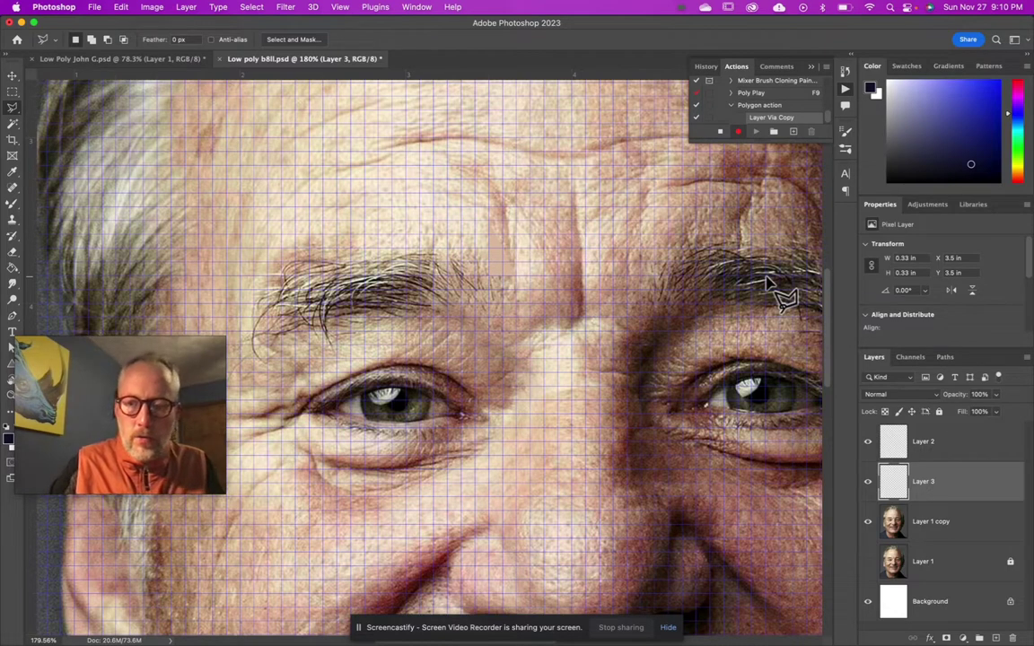
pyautogui.keyDown('super'); pyautogui.click(892, 485); pyautogui.keyUp('super')
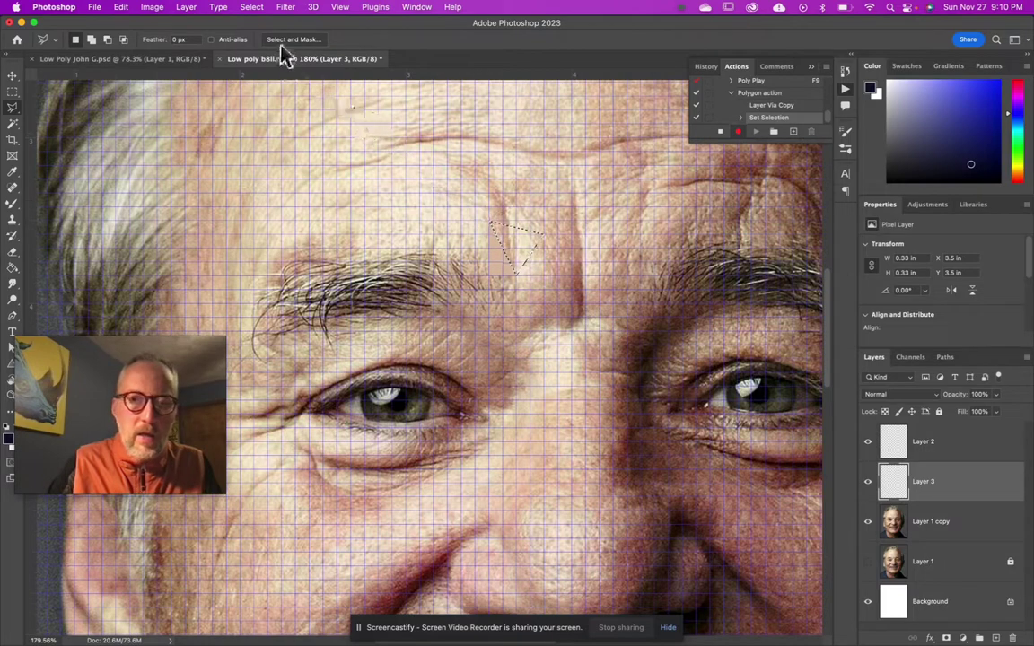
pyautogui.click(287, 8)
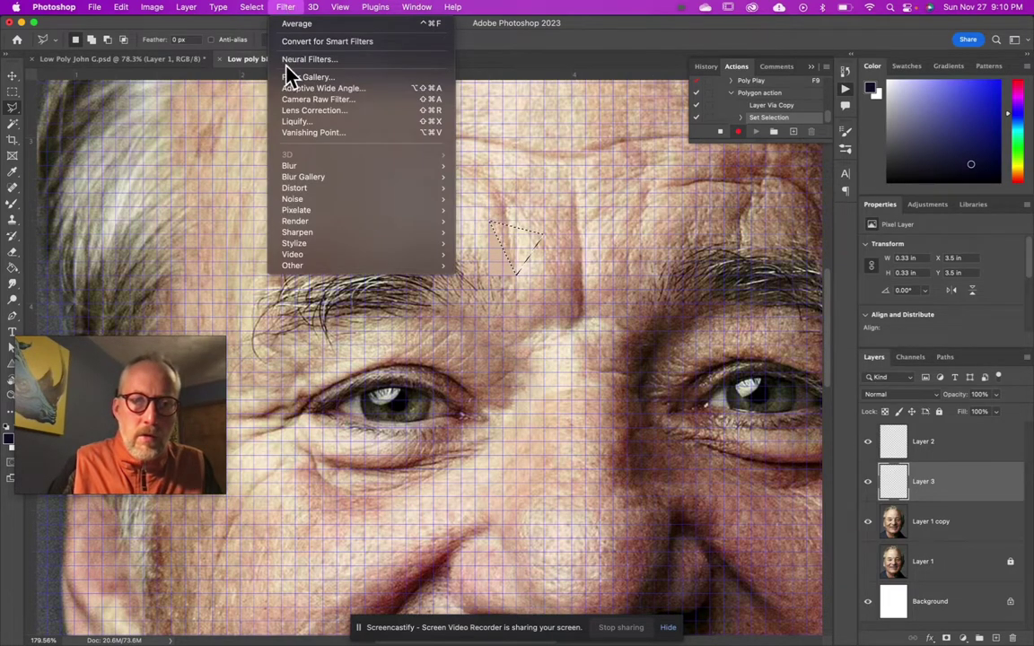
pyautogui.moveTo(296, 168)
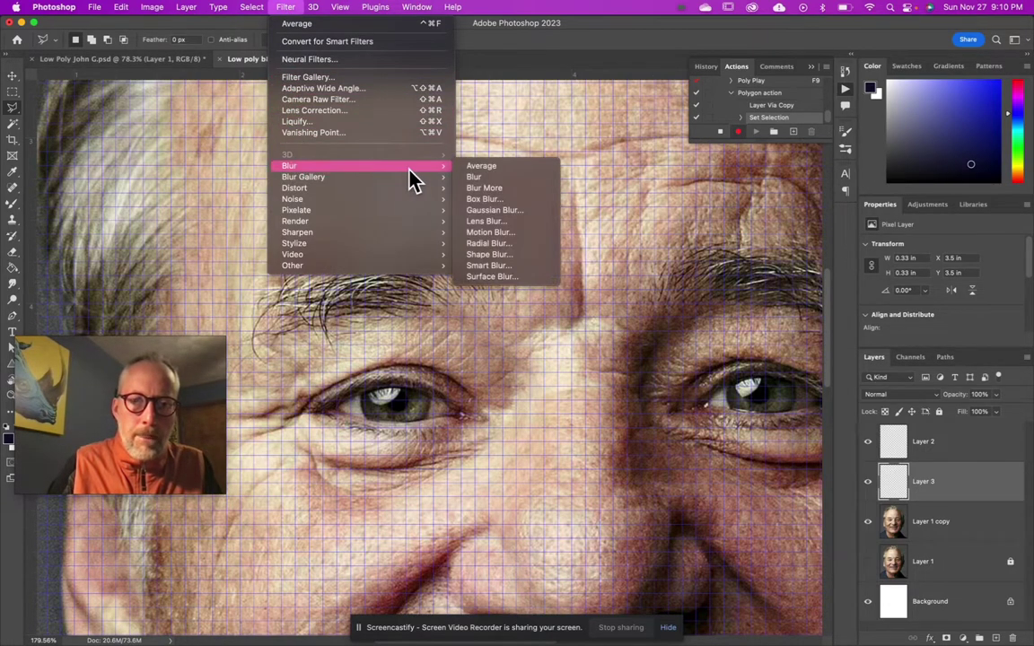
pyautogui.click(487, 168)
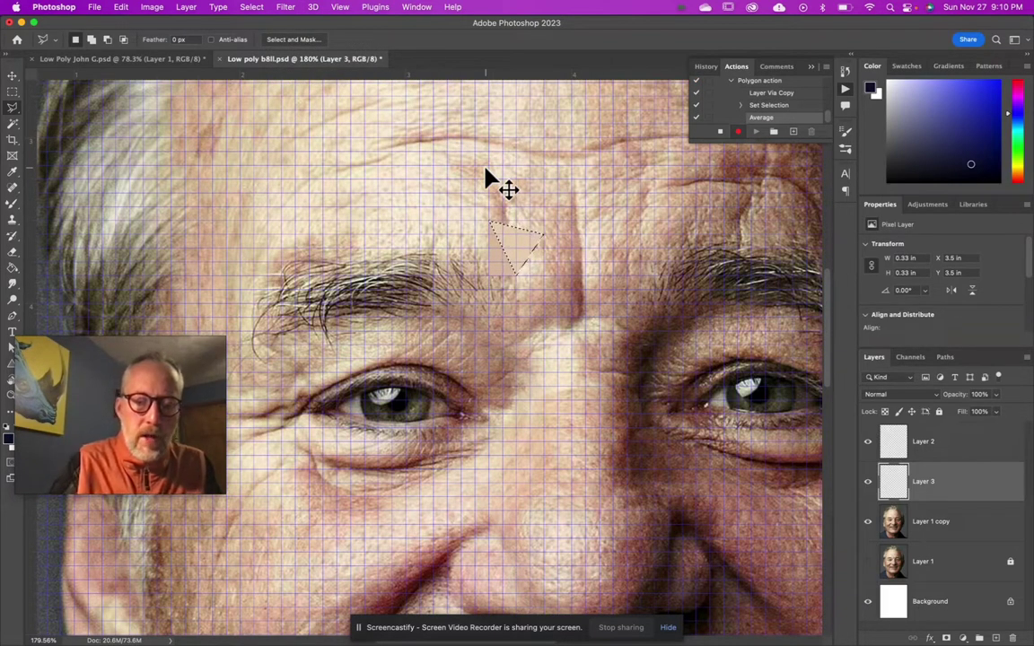
pyautogui.press('super+d')
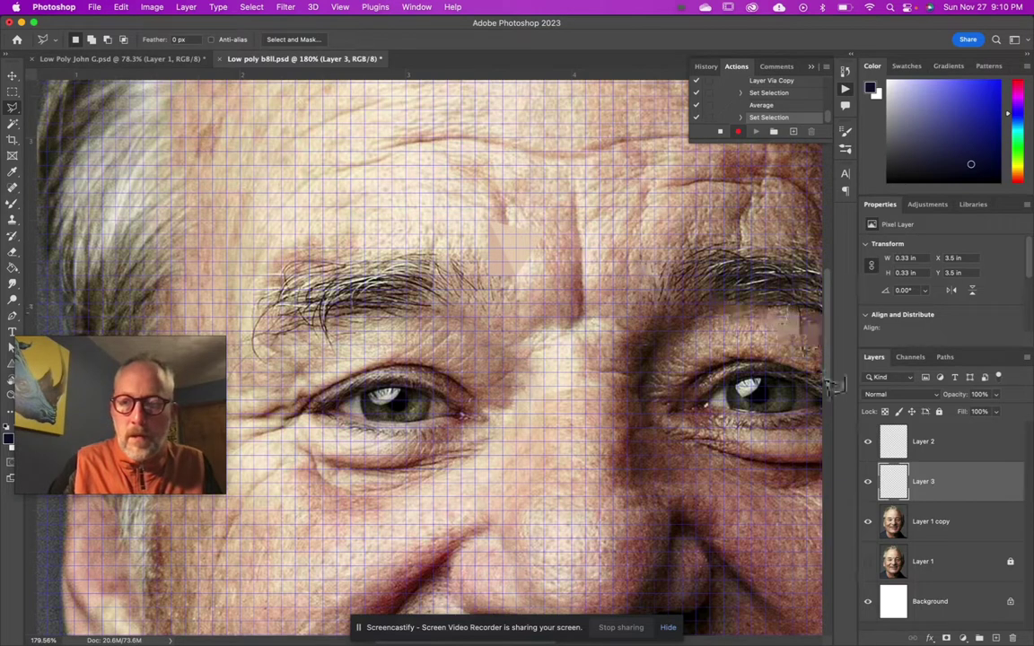
pyautogui.click(950, 531)
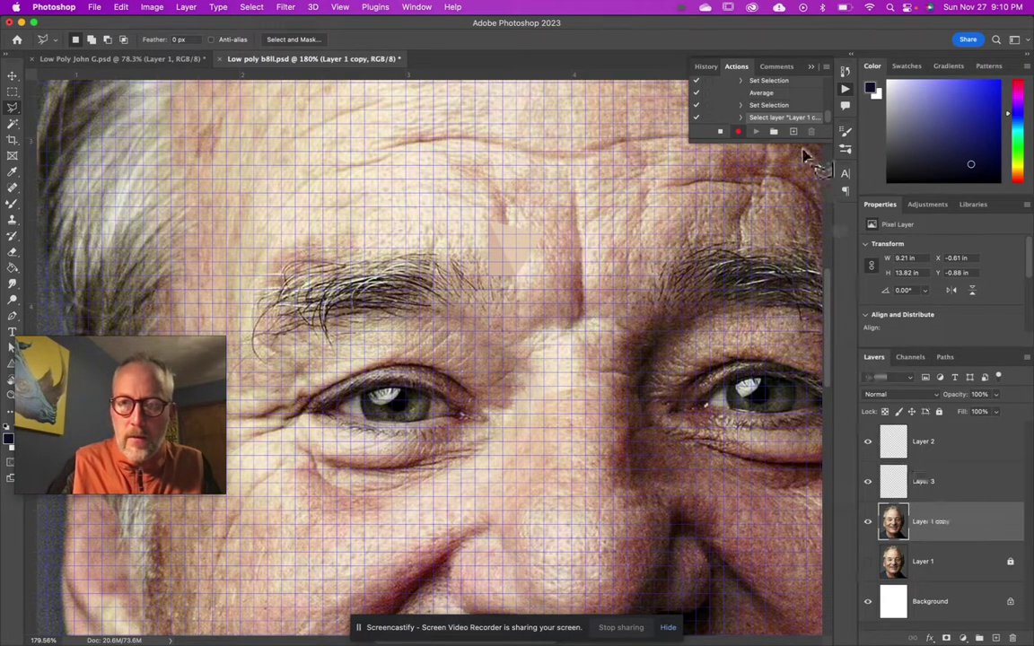
pyautogui.click(720, 132)
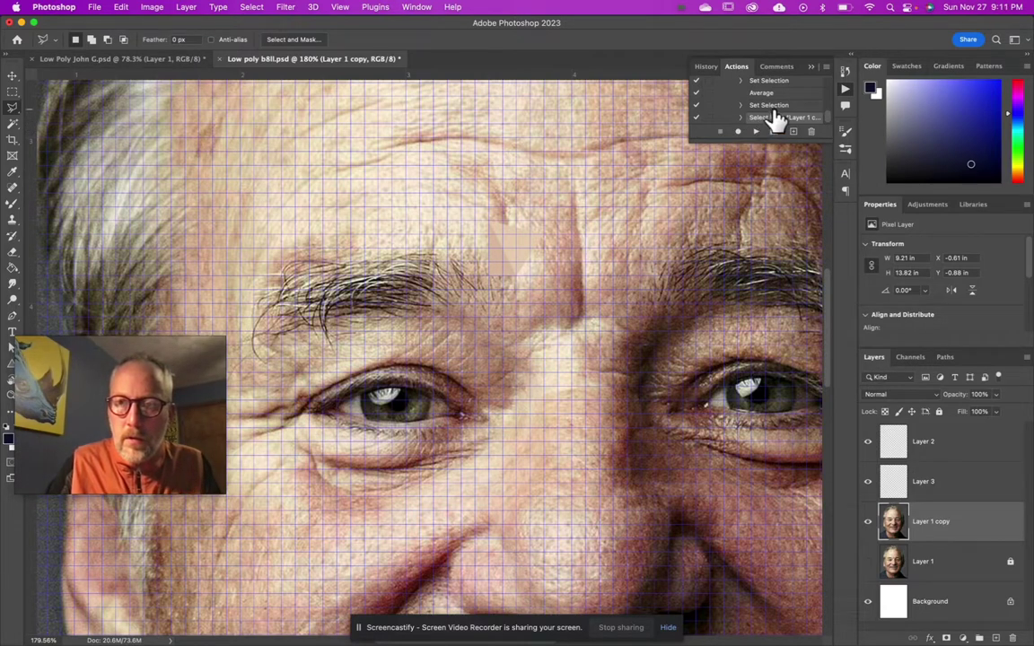
# Step: Scroll through Polygon action's five recorded steps and select the Polygon action row
pyautogui.scroll(5, 767, 112)
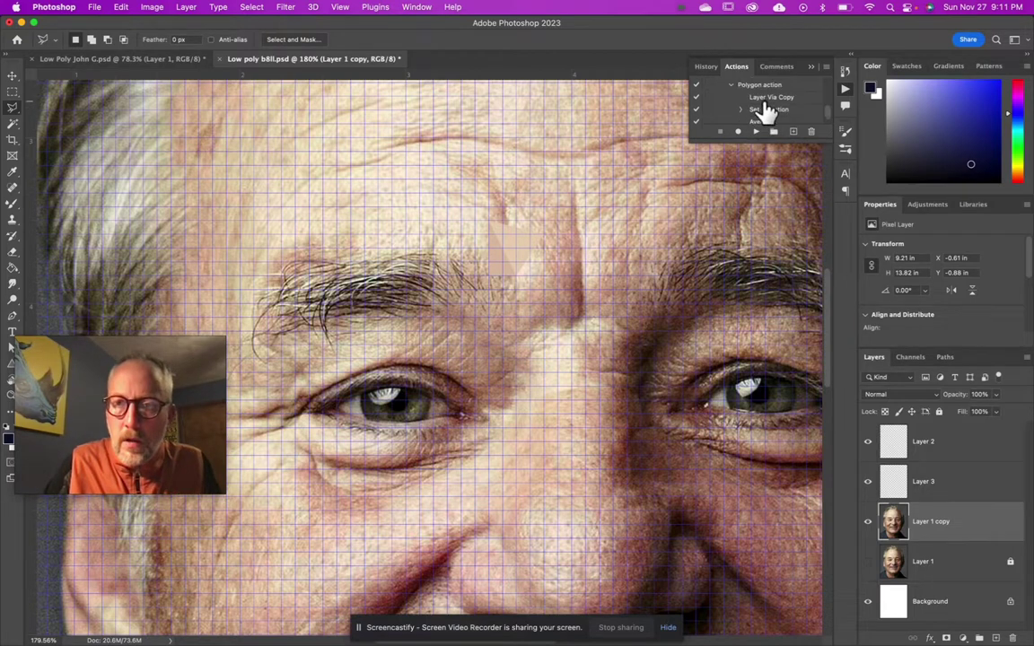
pyautogui.scroll(-2, 790, 109)
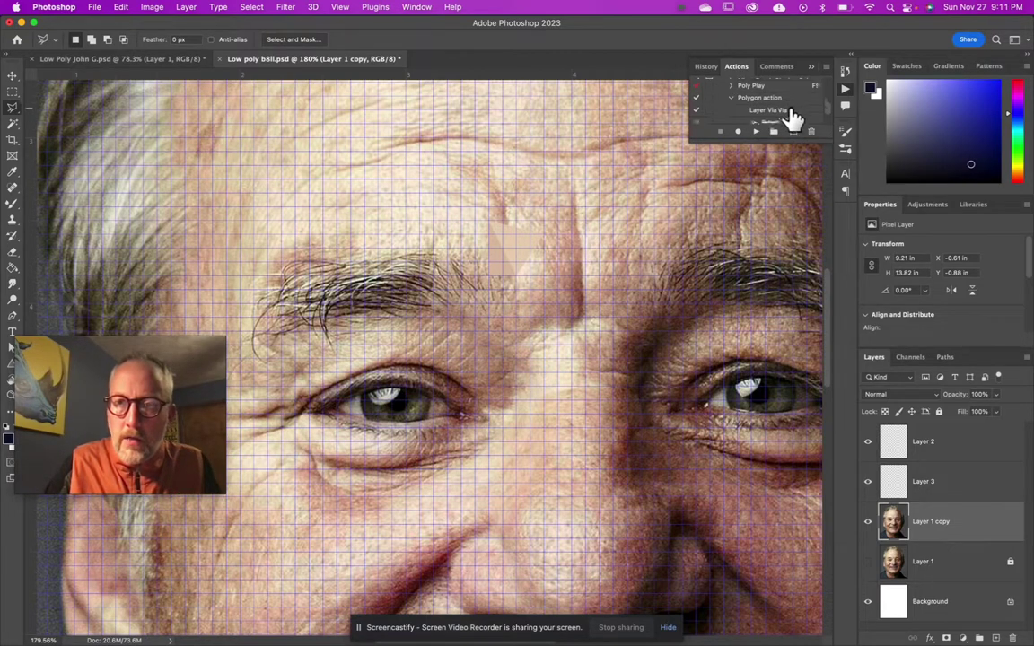
pyautogui.scroll(-1, 788, 107)
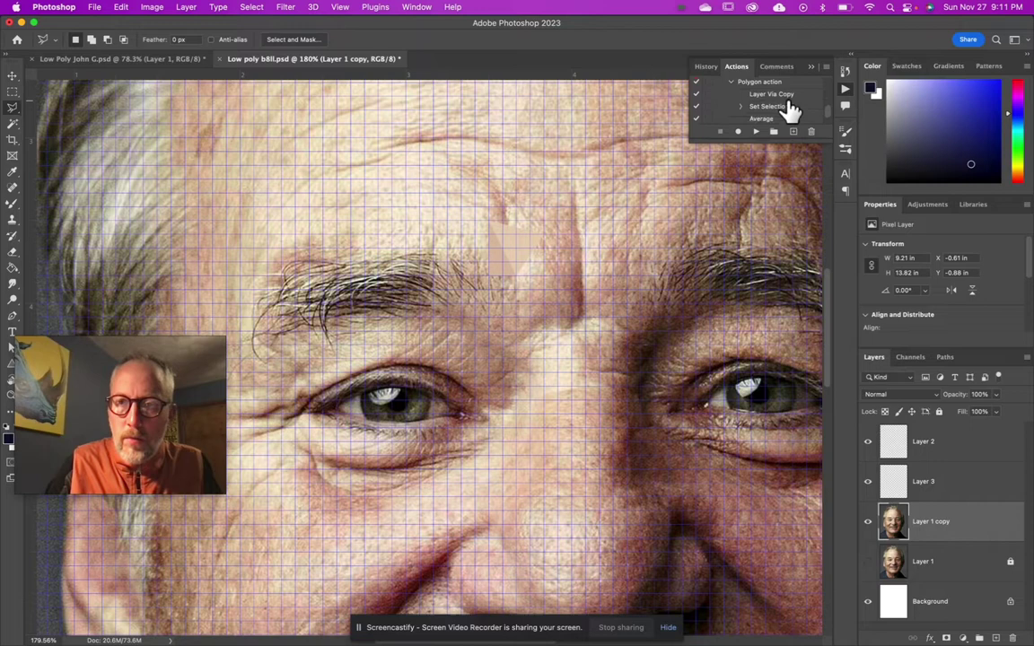
pyautogui.scroll(-2, 789, 108)
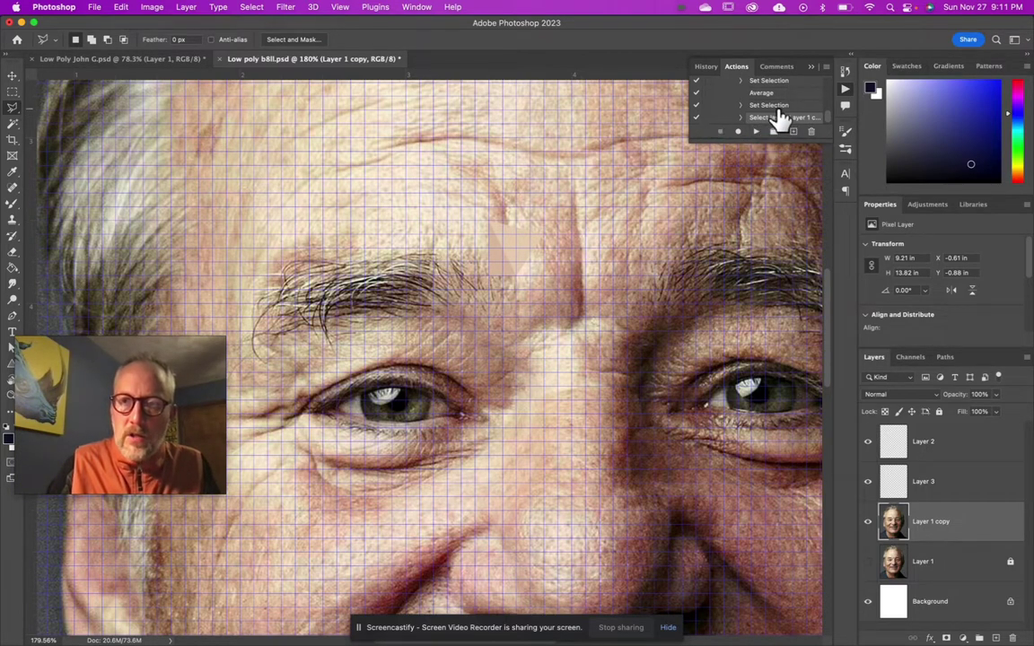
pyautogui.scroll(3, 766, 117)
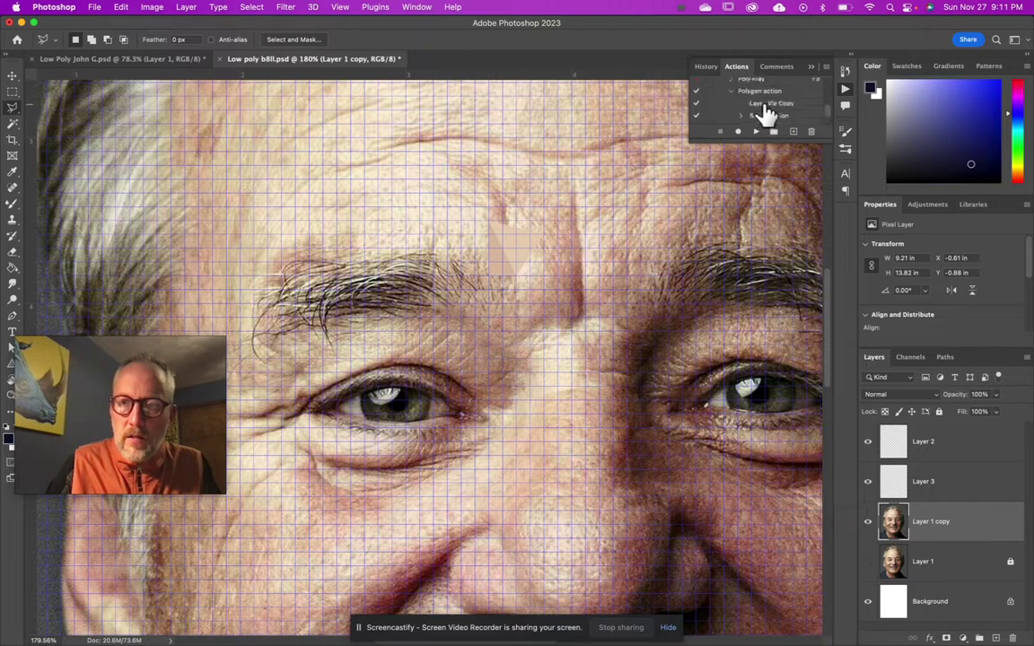
pyautogui.scroll(-1, 758, 100)
pyautogui.click(747, 87)
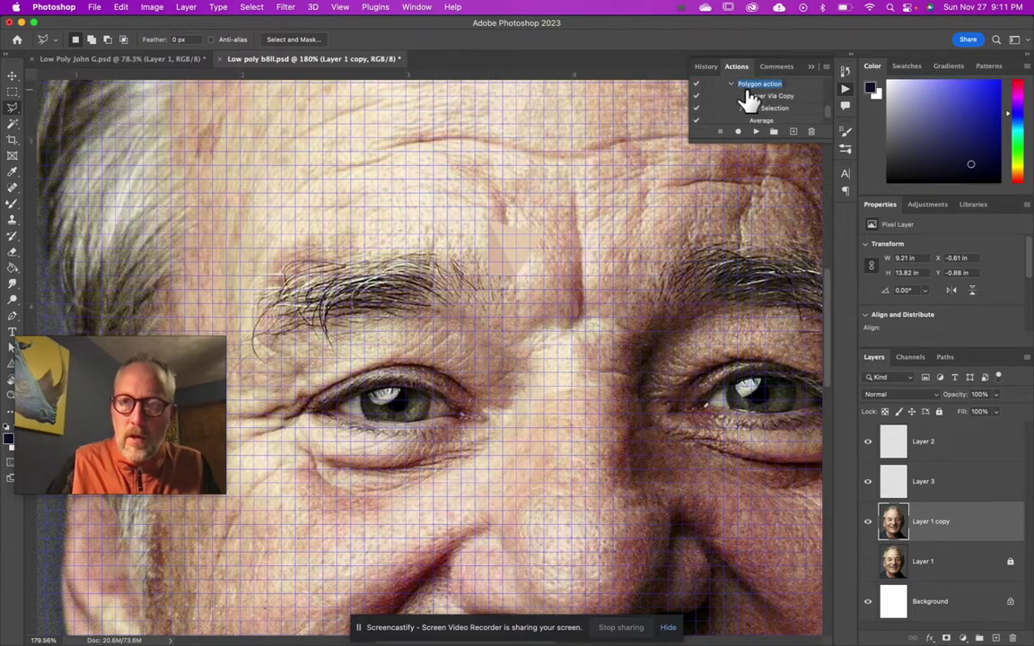
# Step: Assign Shift+F9 as Polygon action's function key in Action Options
pyautogui.doubleClick(803, 86)
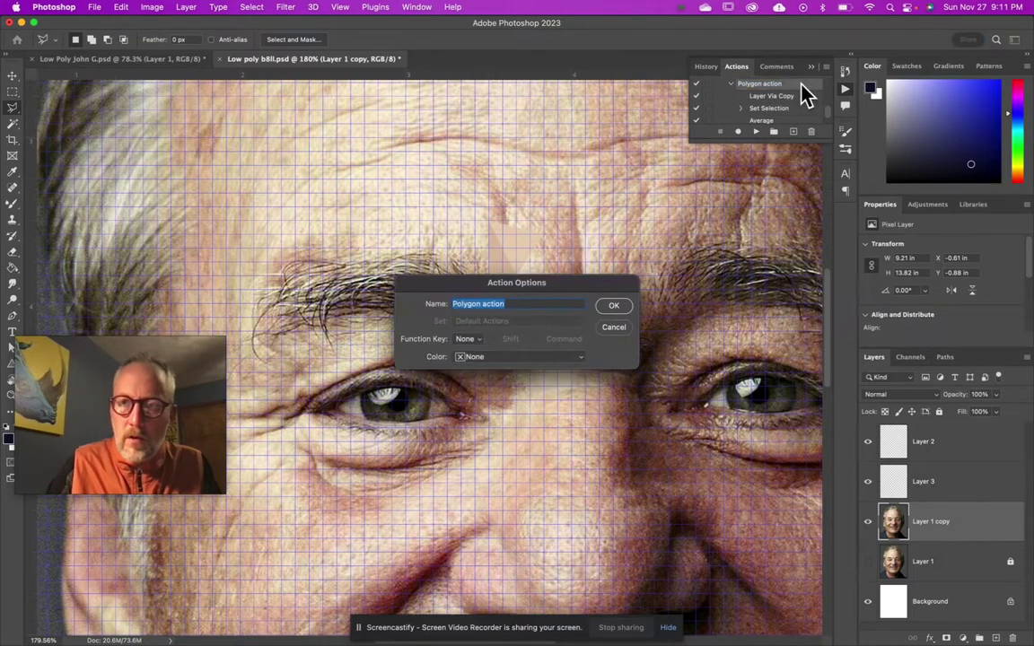
pyautogui.click(478, 341)
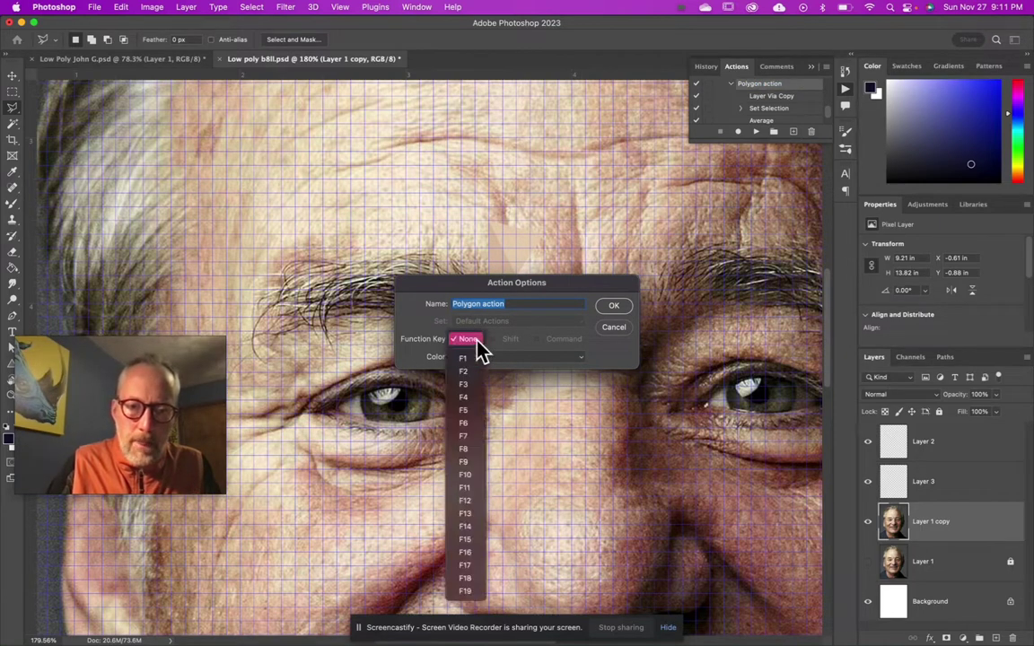
pyautogui.click(467, 462)
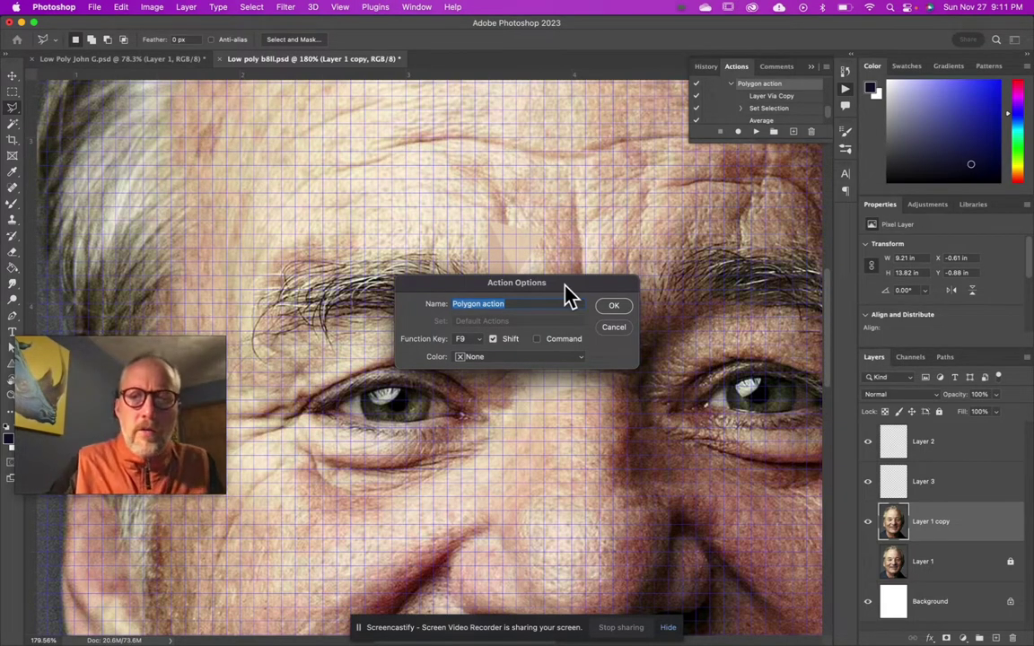
pyautogui.click(614, 308)
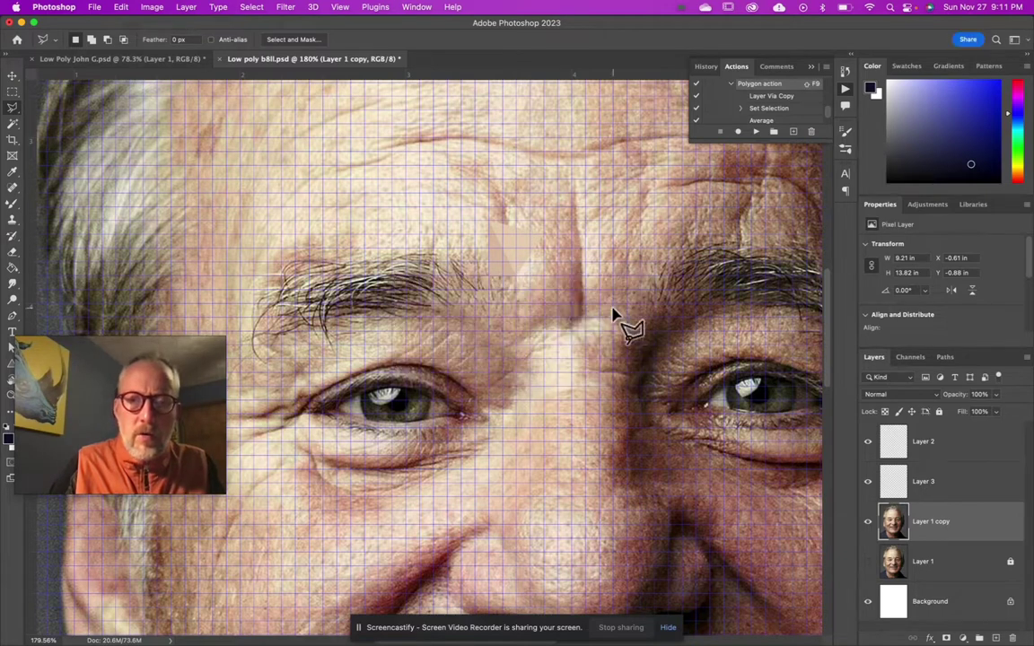
# Step: Outline a triangle between the eyebrows and run the action to flatten it onto Layer 4
pyautogui.click(516, 278)
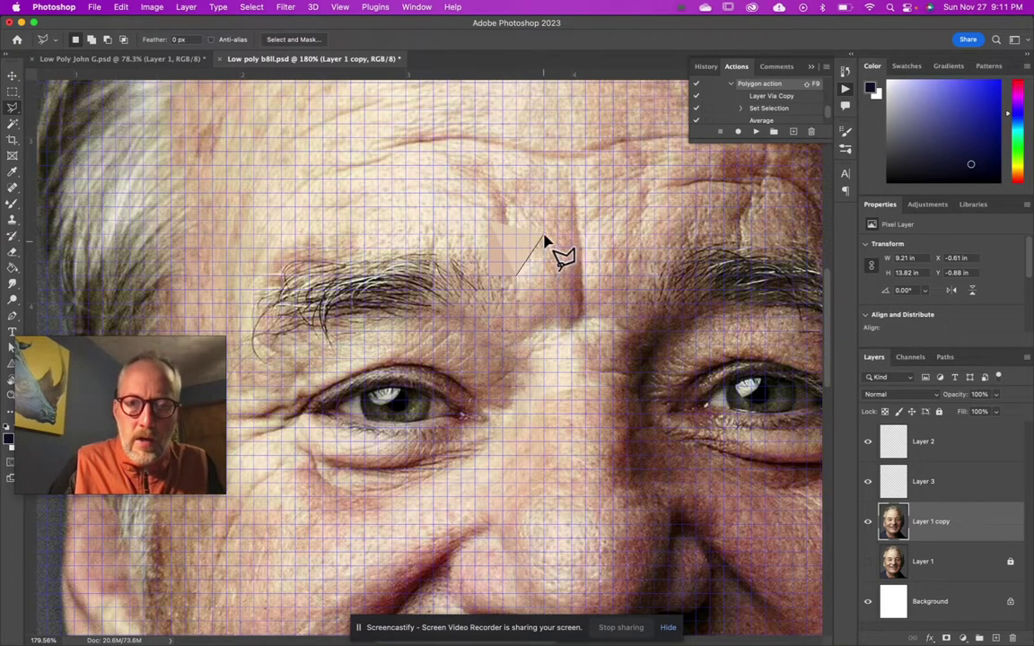
pyautogui.click(543, 238)
pyautogui.click(583, 279)
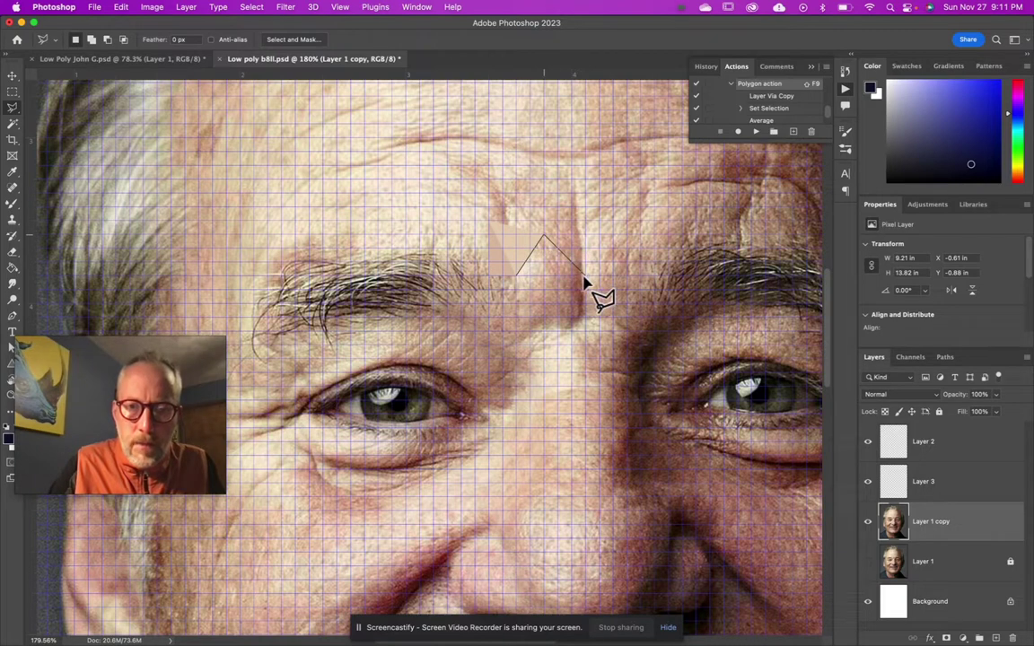
pyautogui.click(521, 280)
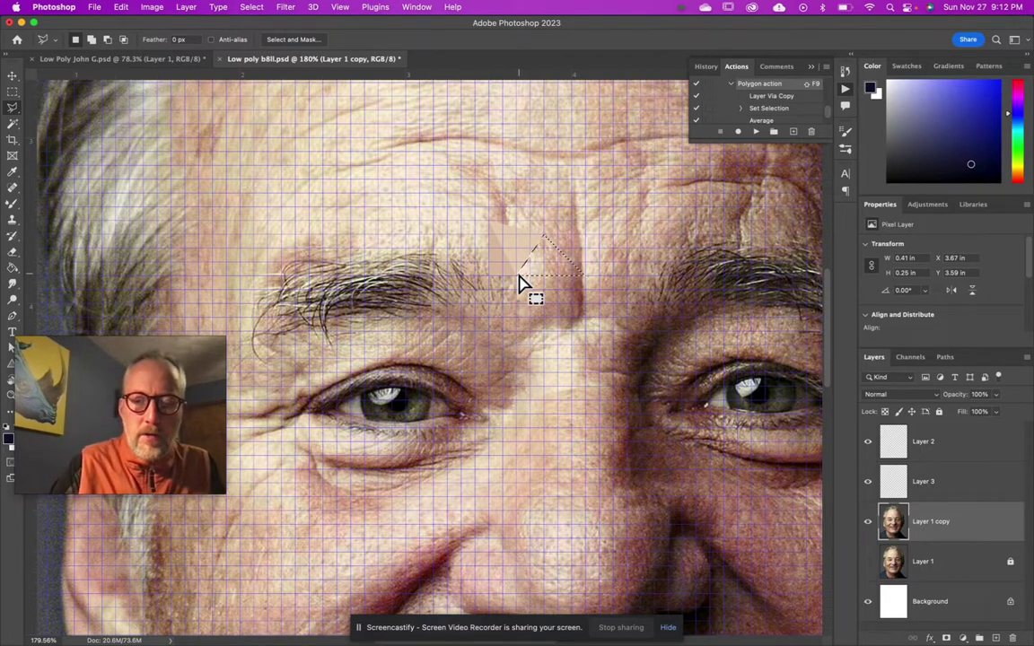
pyautogui.press('F9')
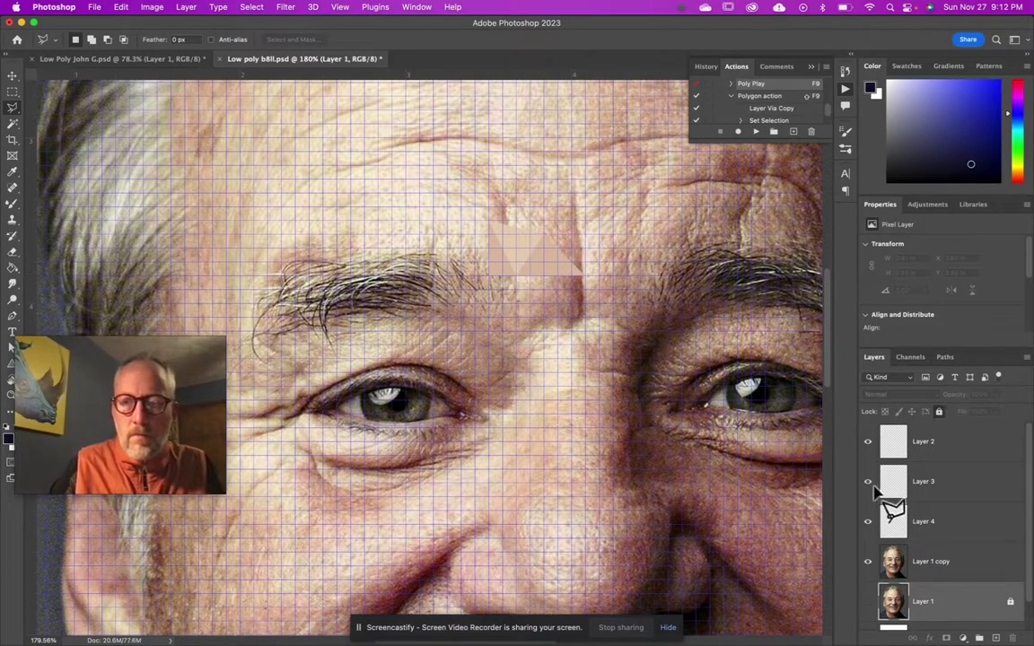
# Step: Reselect Layer 1 copy, outline a triangle over the left eyebrow, and run the action to create Layer 5
pyautogui.click(973, 564)
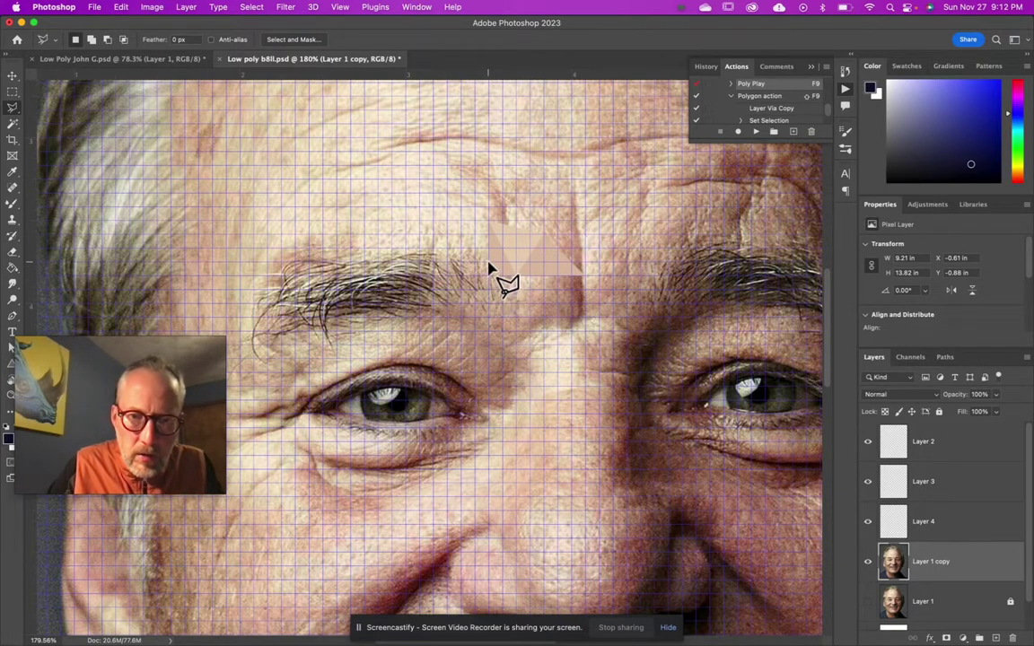
pyautogui.click(490, 321)
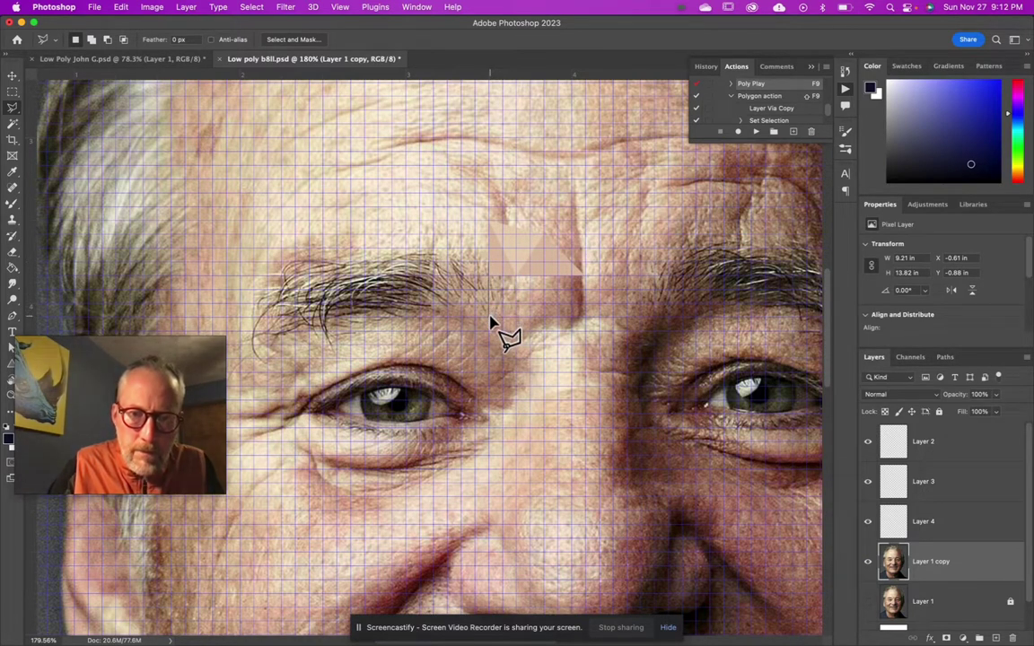
pyautogui.click(433, 265)
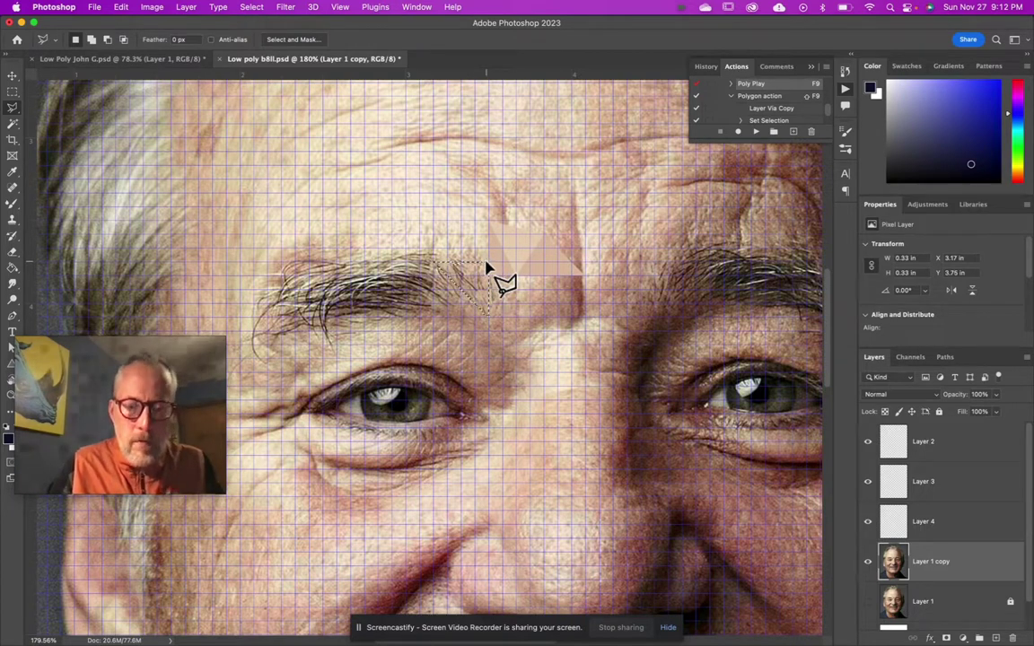
pyautogui.press('F9')
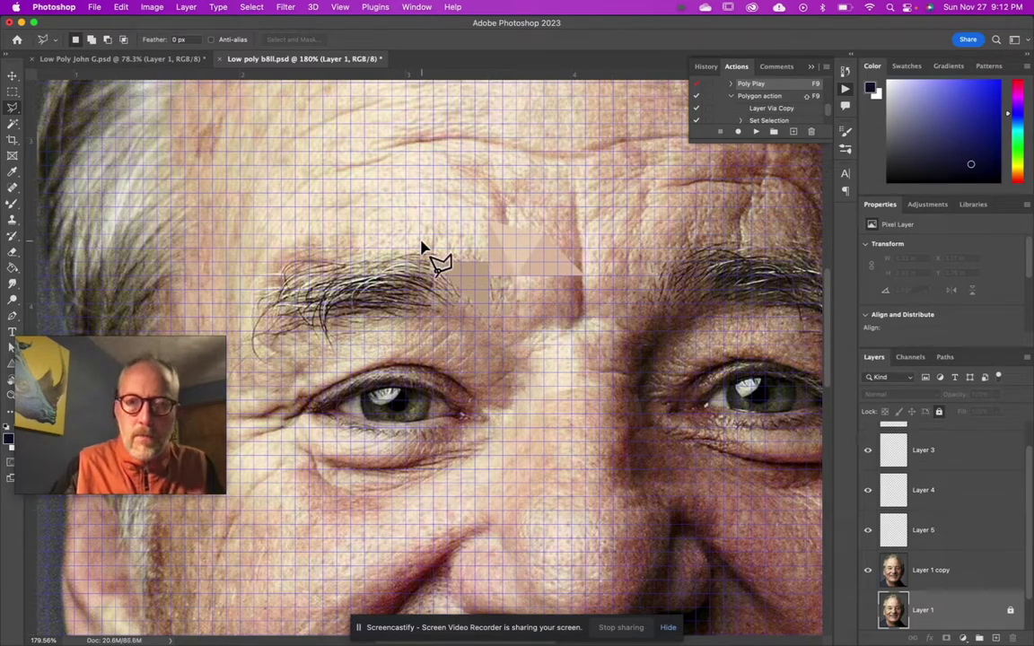
pyautogui.scroll(-2, 509, 210)
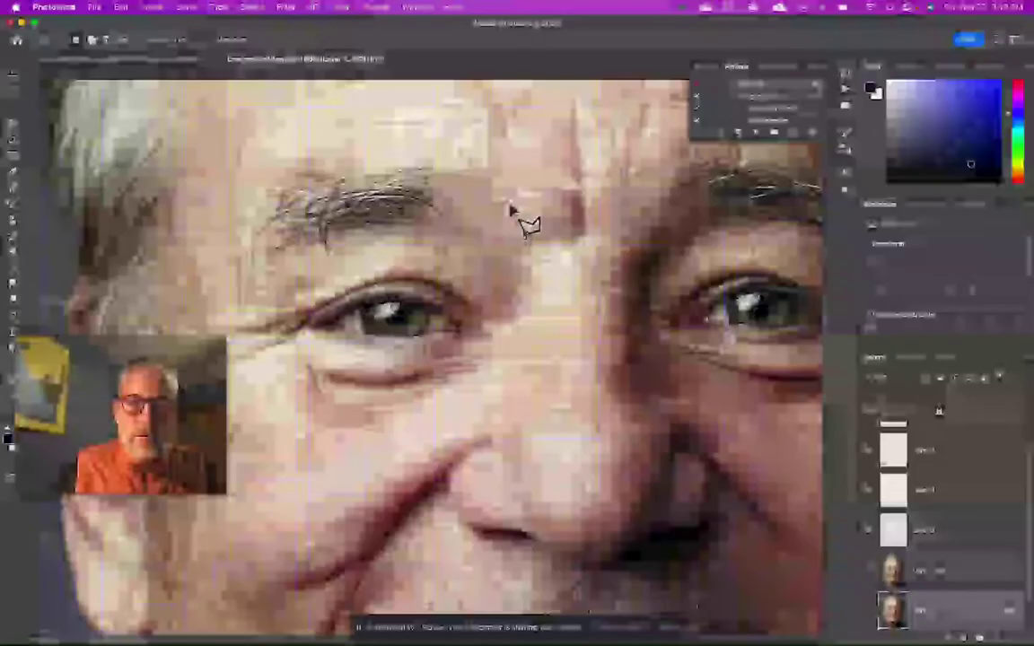
pyautogui.scroll(-1, 510, 210)
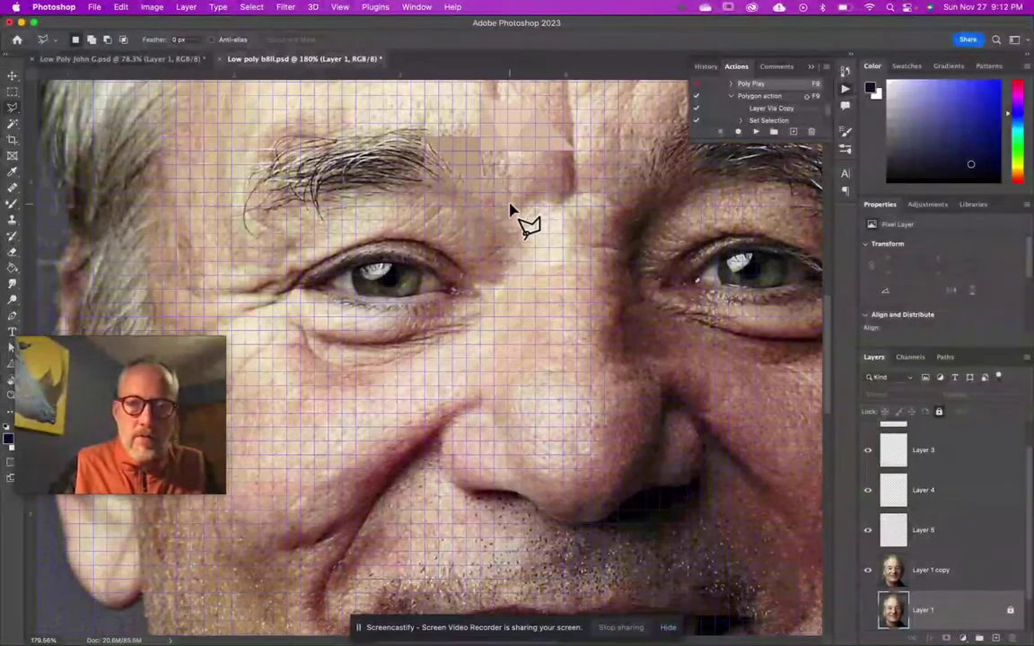
pyautogui.scroll(-1, 433, 289)
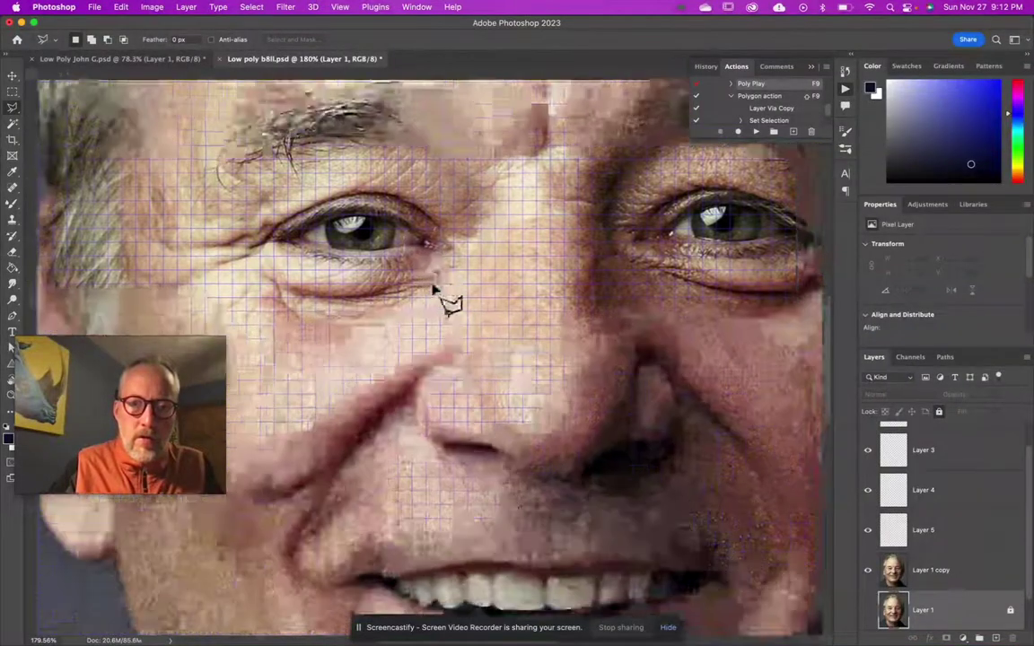
pyautogui.scroll(-1, 433, 289)
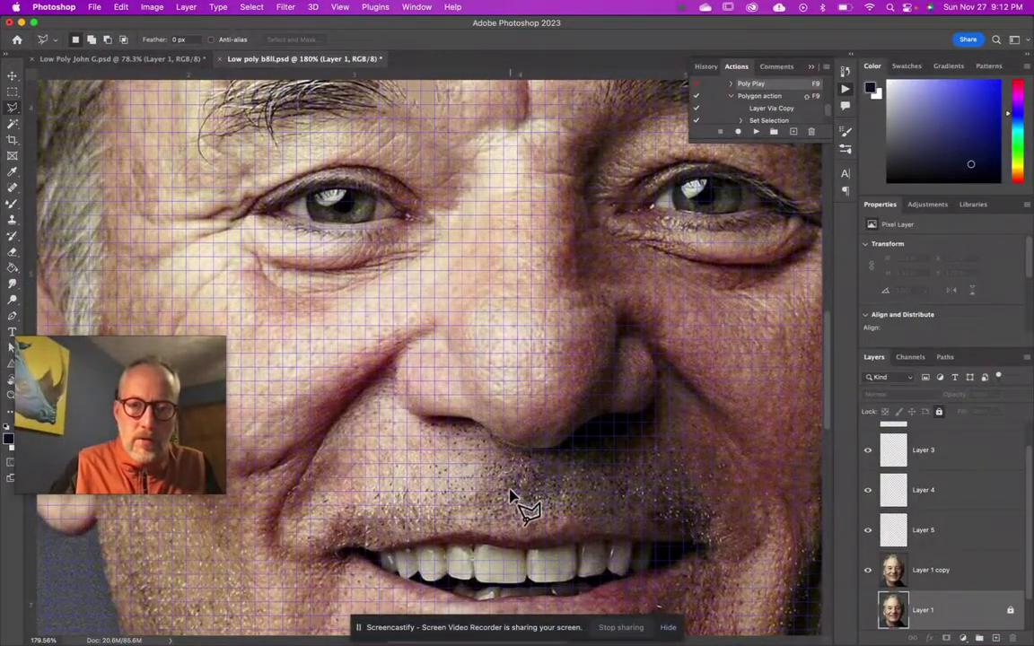
pyautogui.scroll(-2, 509, 496)
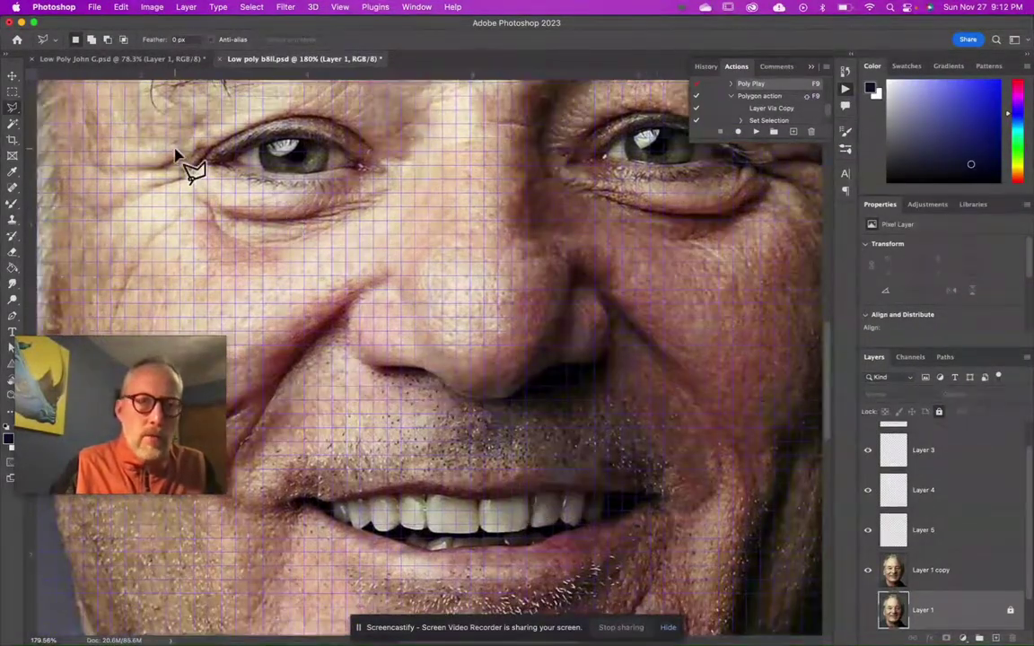
pyautogui.click(150, 60)
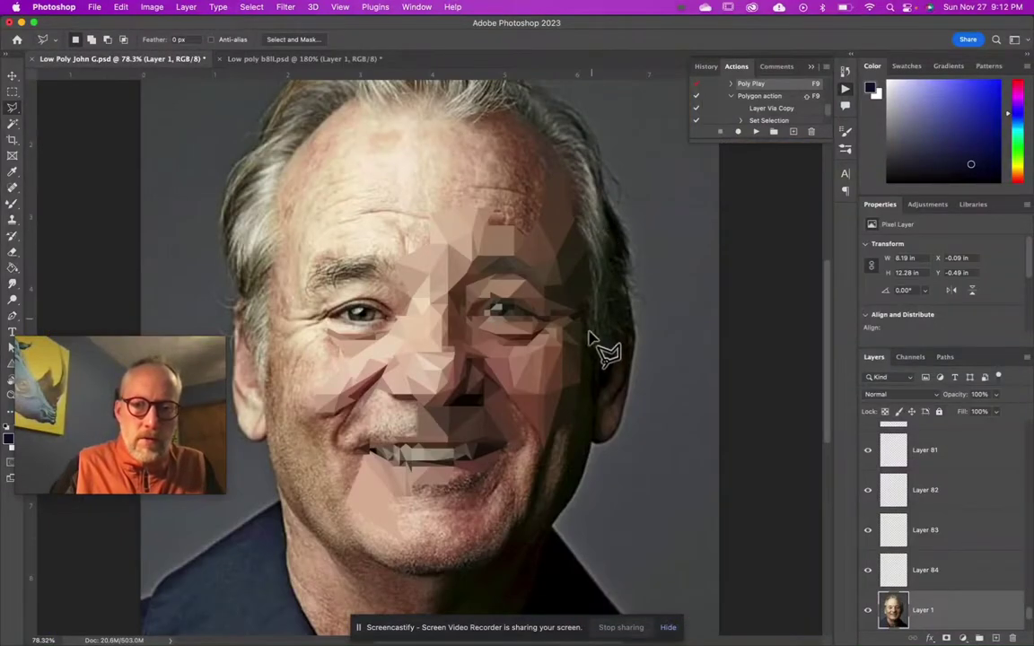
pyautogui.scroll(6, 539, 334)
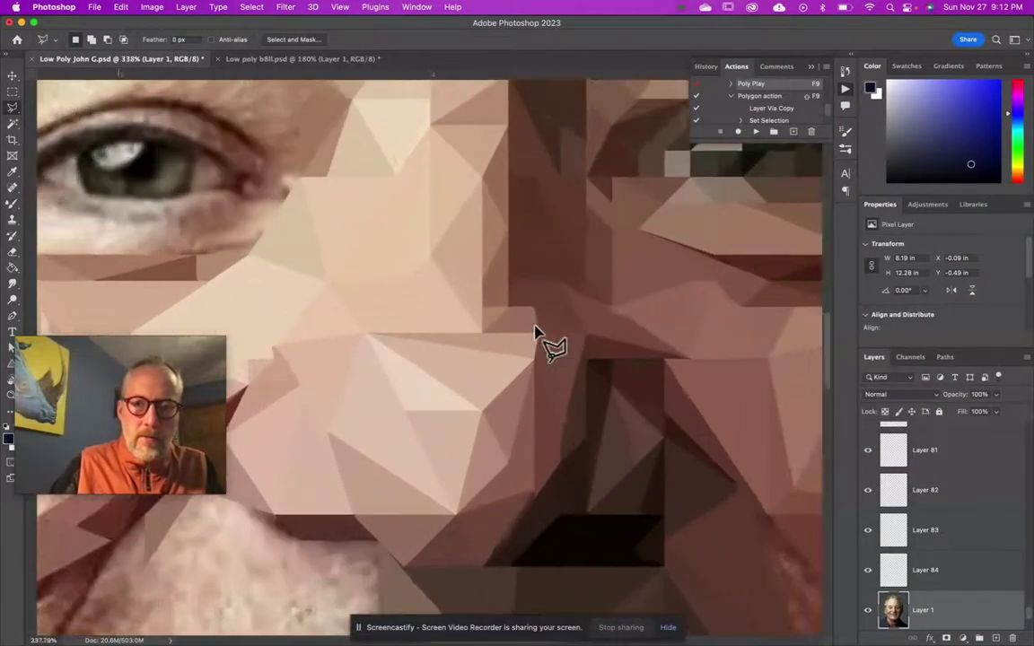
pyautogui.scroll(1, 536, 336)
pyautogui.scroll(-5, 538, 340)
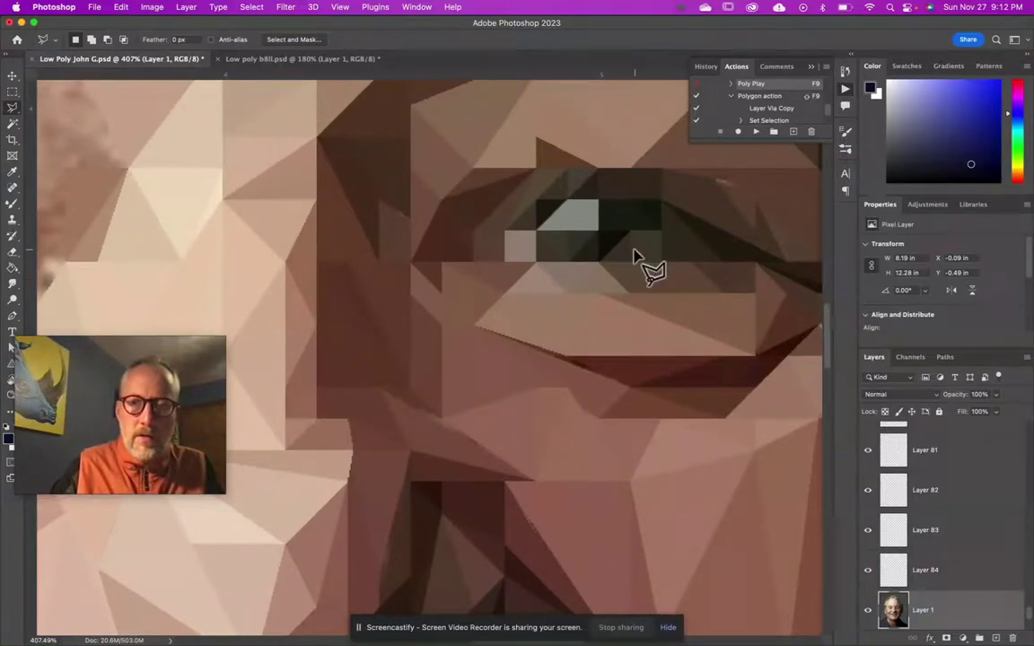
pyautogui.scroll(-6, 633, 256)
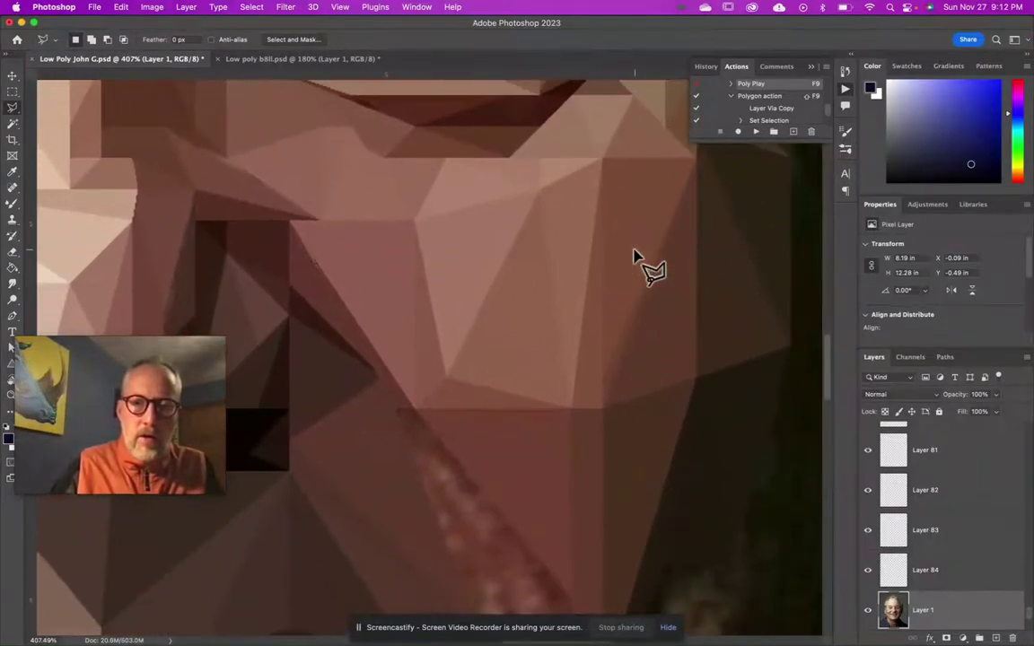